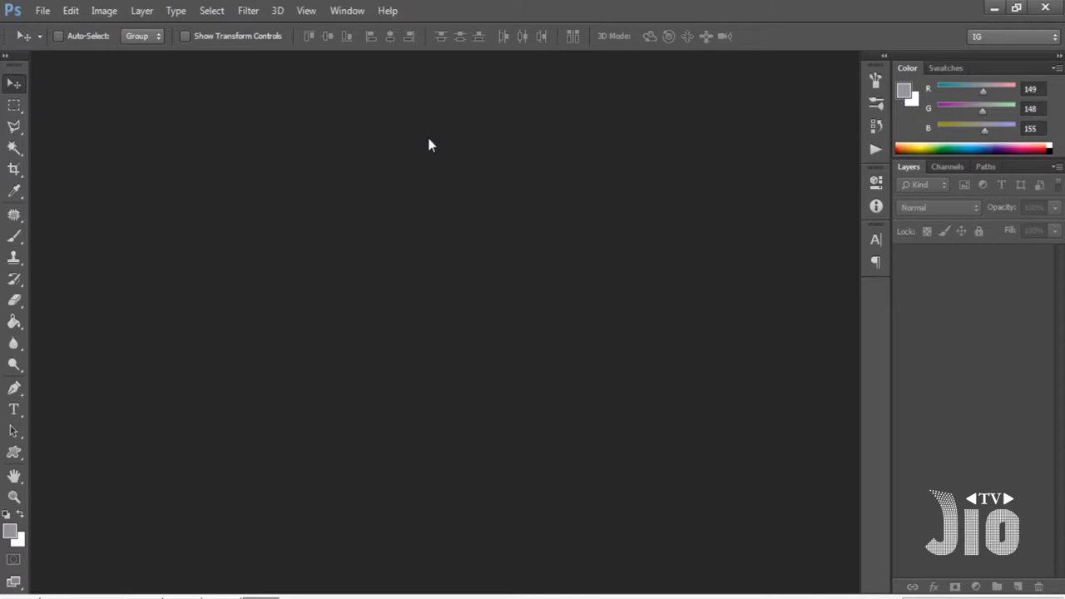
# - Browse the PATTERN folder of baby photos, then close the Open dialog without opening anything
pyautogui.click(43, 10)
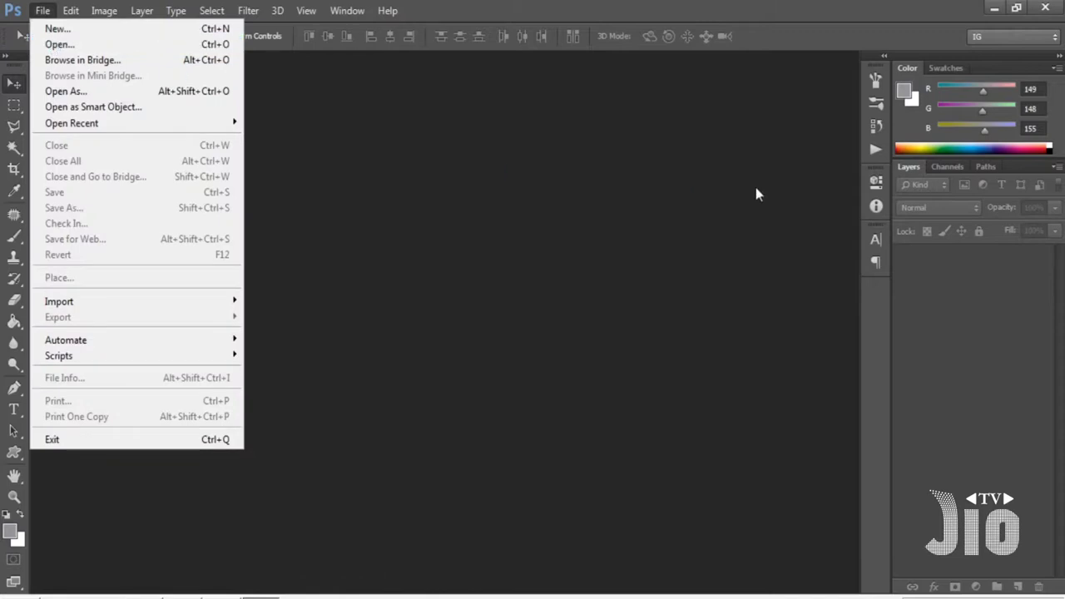
pyautogui.hotkey('ctrl', 'o')
pyautogui.click(473, 241)
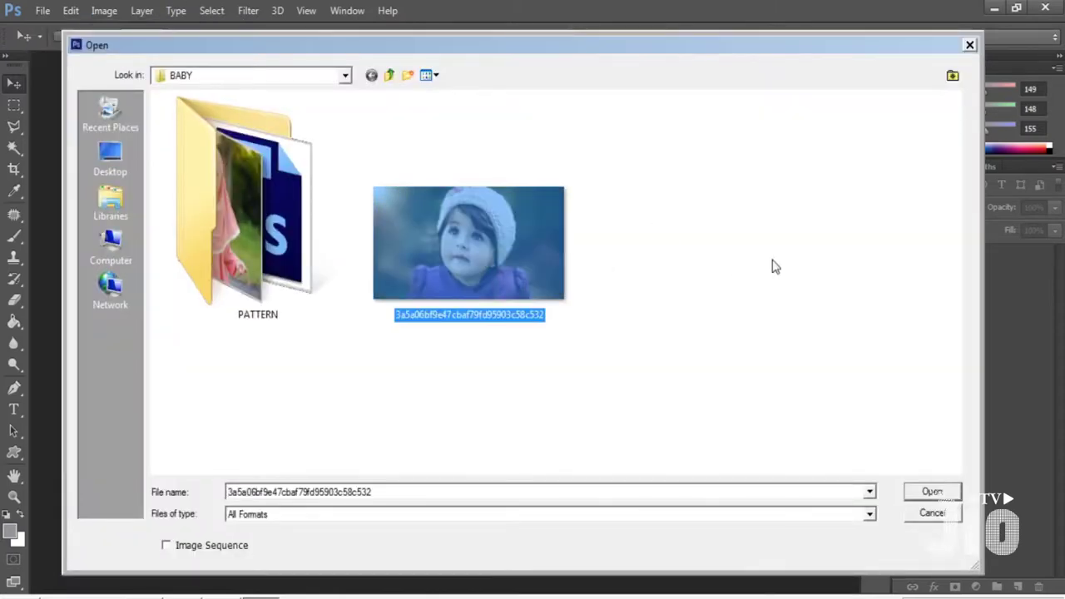
pyautogui.doubleClick(261, 225)
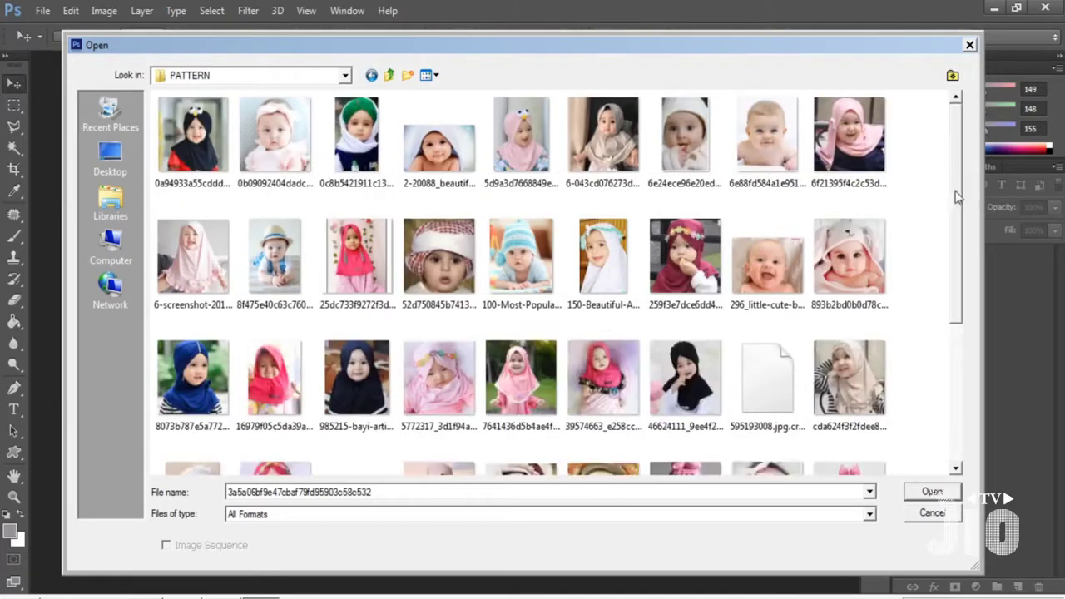
pyautogui.scroll(-3, 939, 333)
pyautogui.scroll(3, 937, 250)
pyautogui.scroll(-3, 933, 250)
pyautogui.scroll(2, 945, 253)
pyautogui.scroll(2, 949, 217)
pyautogui.scroll(-3, 940, 333)
pyautogui.scroll(2, 939, 308)
pyautogui.scroll(2, 938, 204)
pyautogui.click(970, 46)
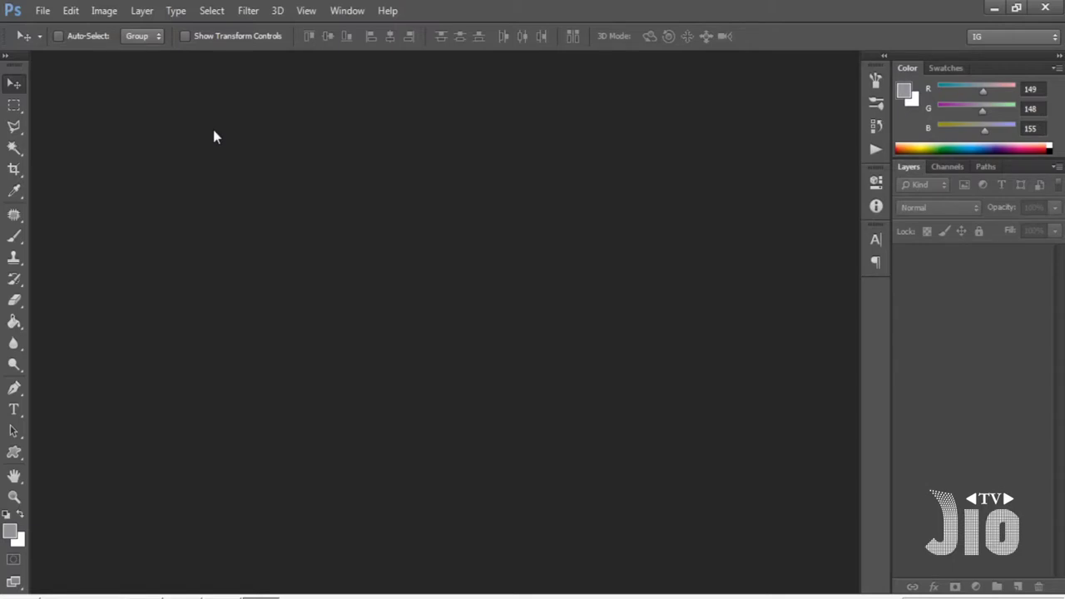
# - Set up a new document in pixels: width 1600, height 900, resolution 72
pyautogui.click(41, 11)
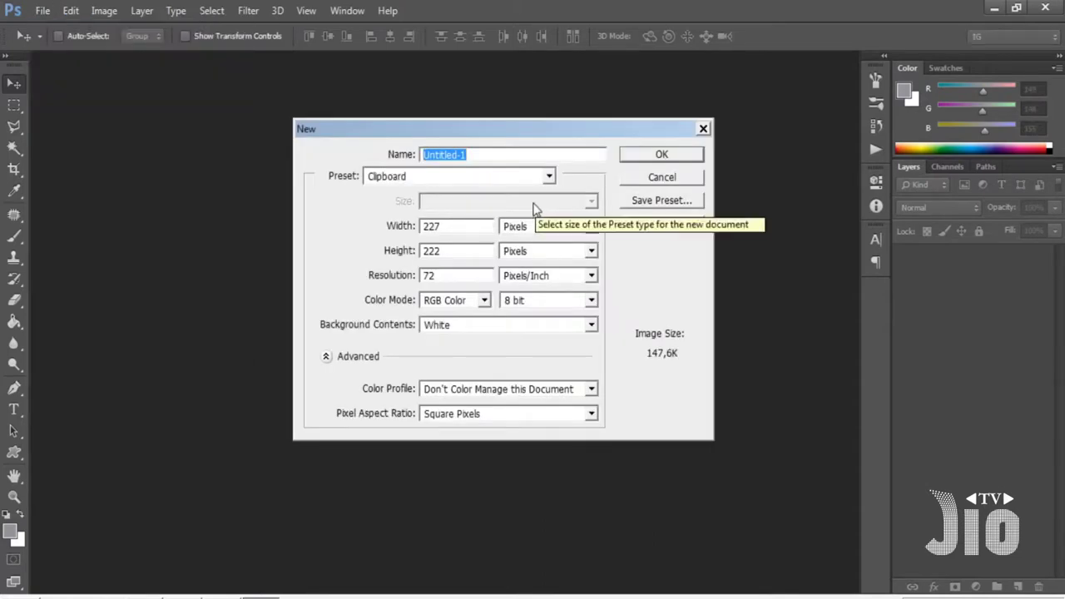
pyautogui.click(533, 226)
pyautogui.click(532, 239)
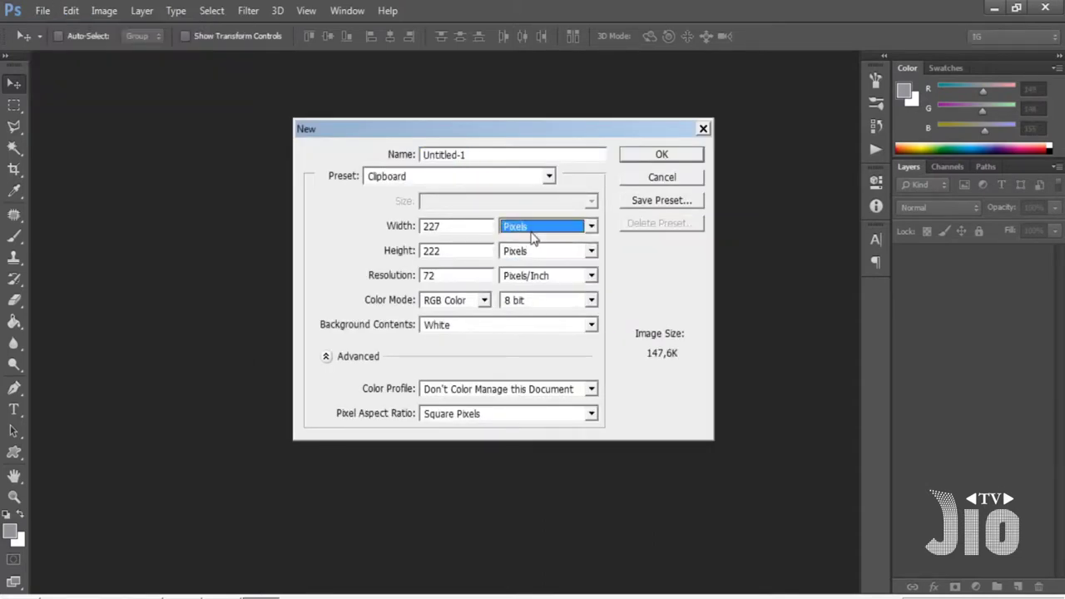
pyautogui.doubleClick(459, 230)
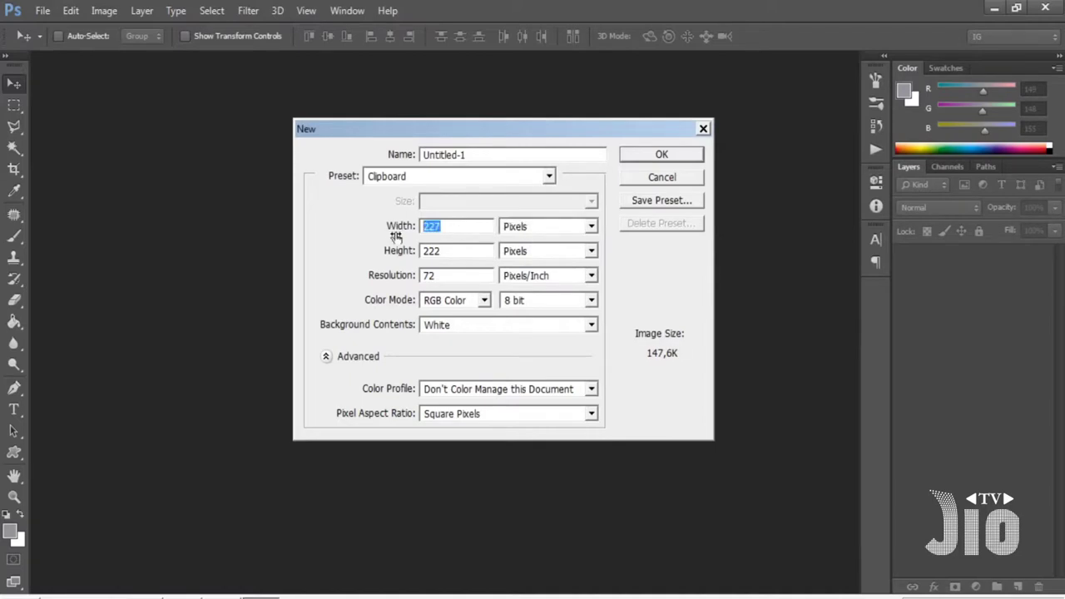
pyautogui.write('1600')
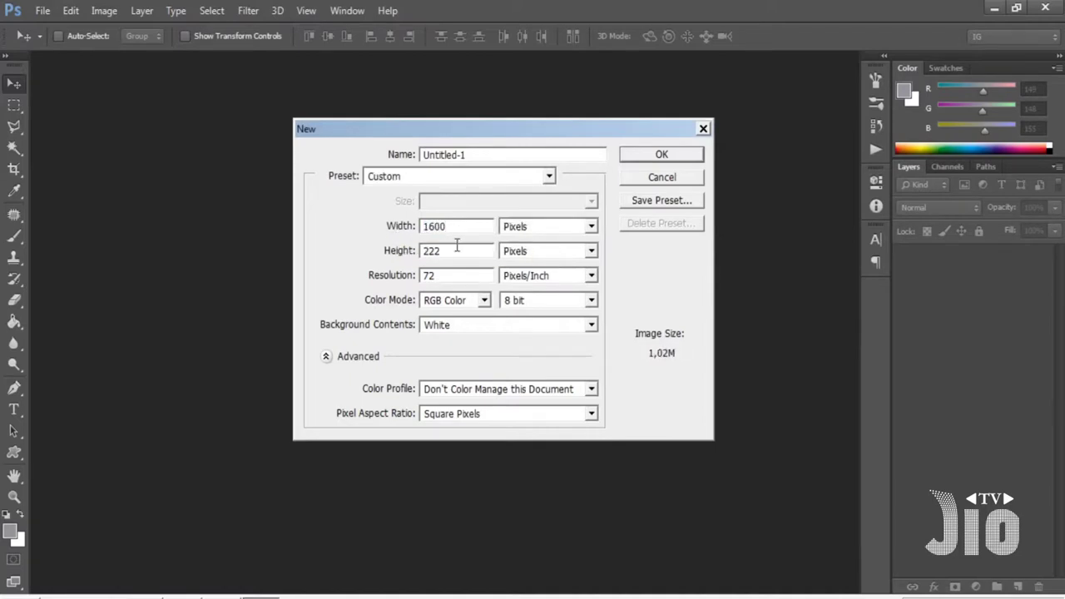
pyautogui.doubleClick(453, 247)
pyautogui.write('900')
pyautogui.doubleClick(452, 276)
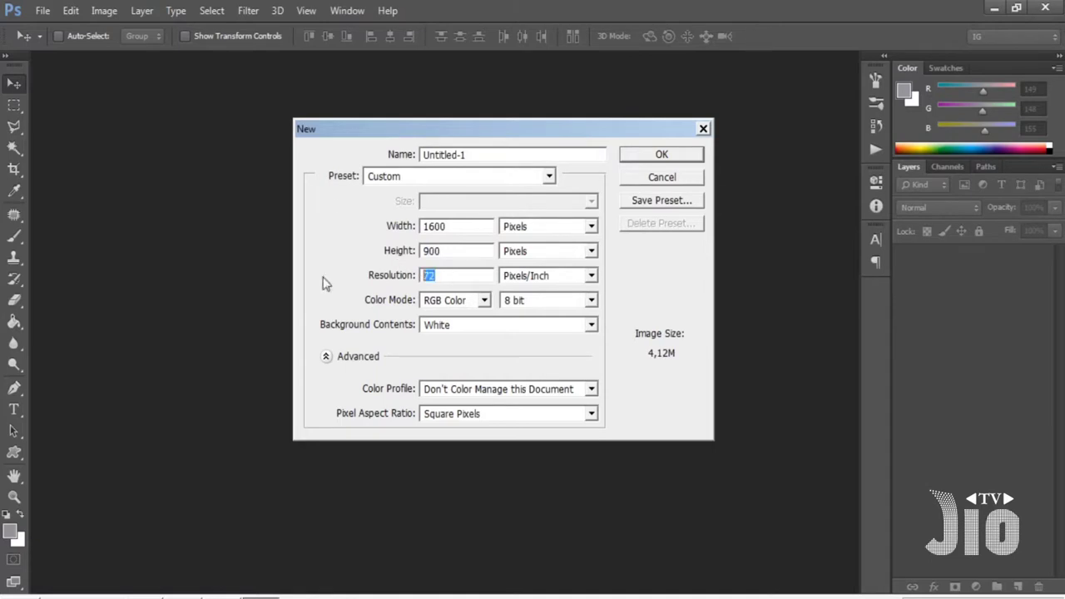
# - Create the 1600 × 900 document and fit the whole canvas on screen
pyautogui.click(661, 154)
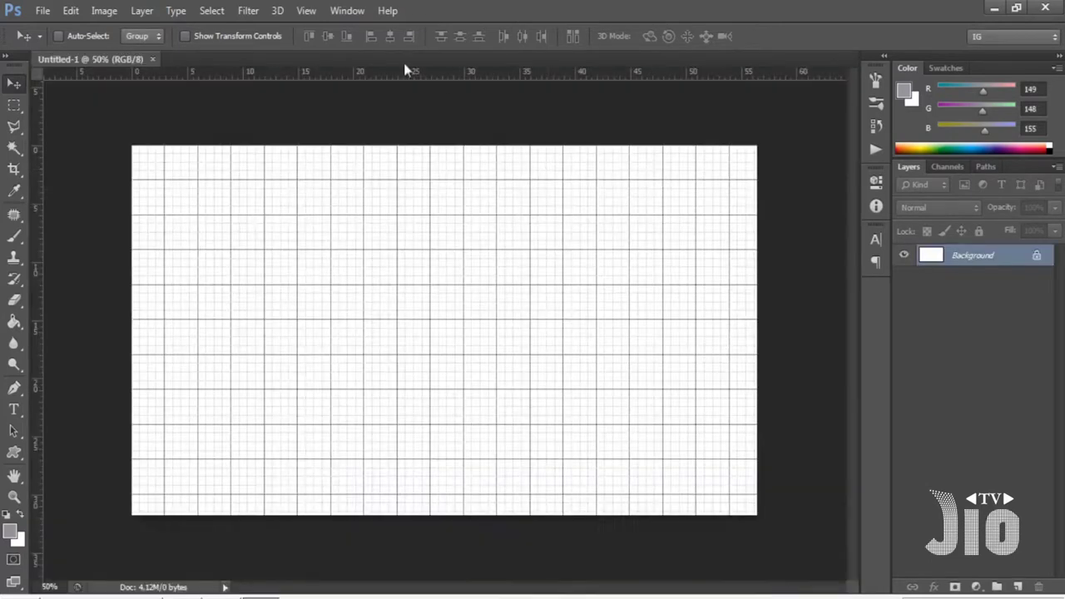
pyautogui.click(306, 10)
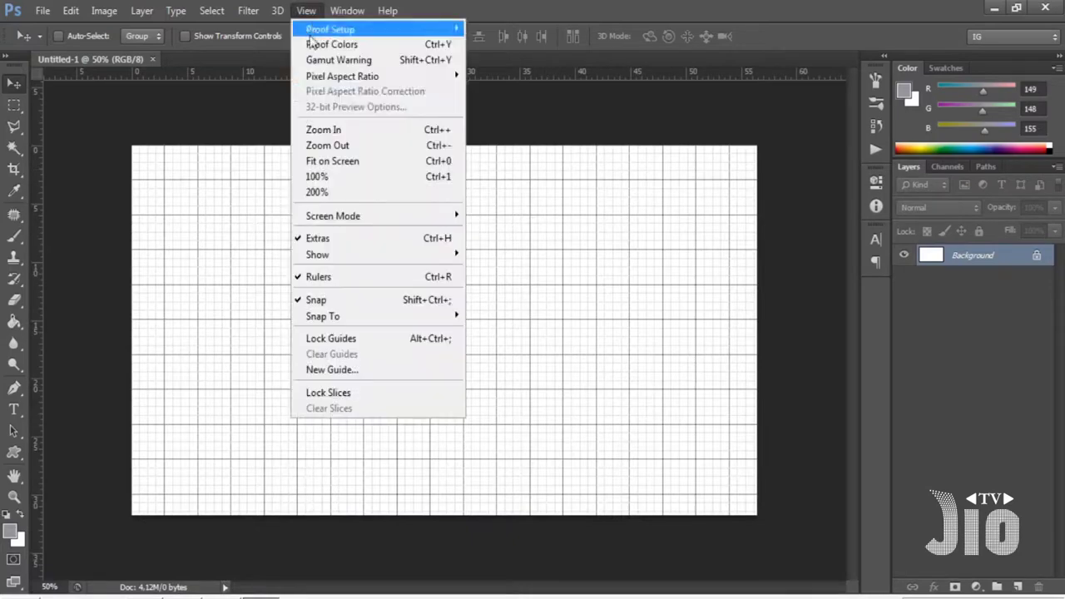
pyautogui.click(356, 164)
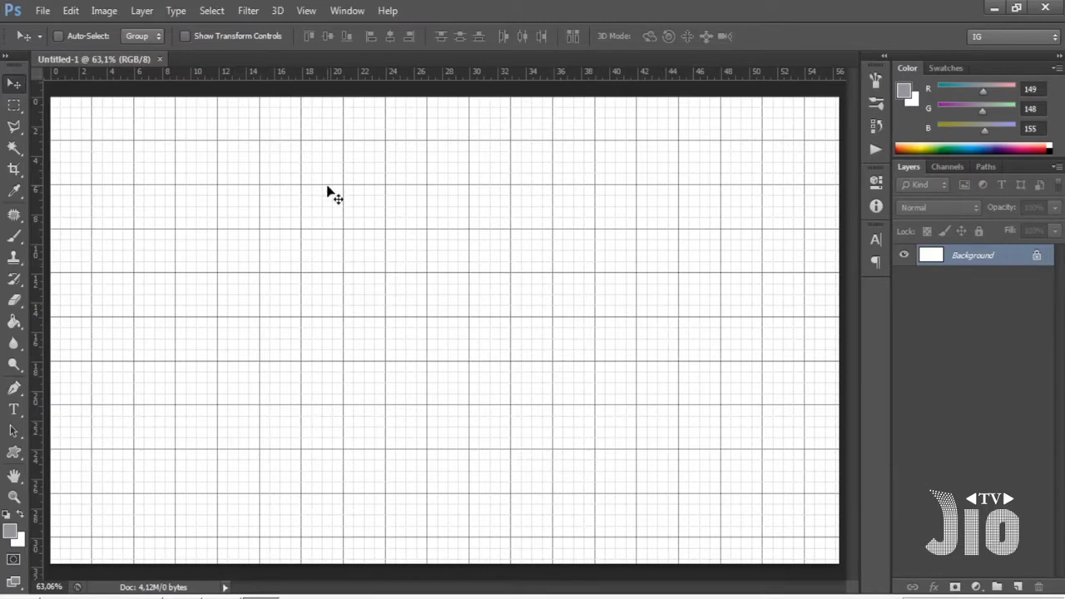
# - Toggle the canvas grid on and off, leaving it hidden
pyautogui.hotkey('ctrl', "'")
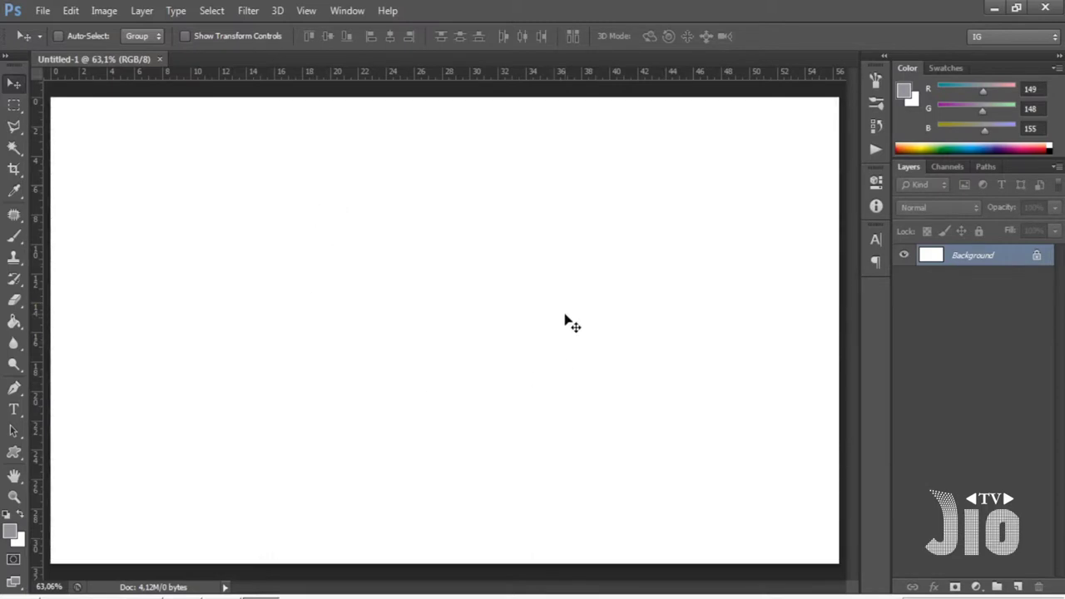
pyautogui.click(304, 13)
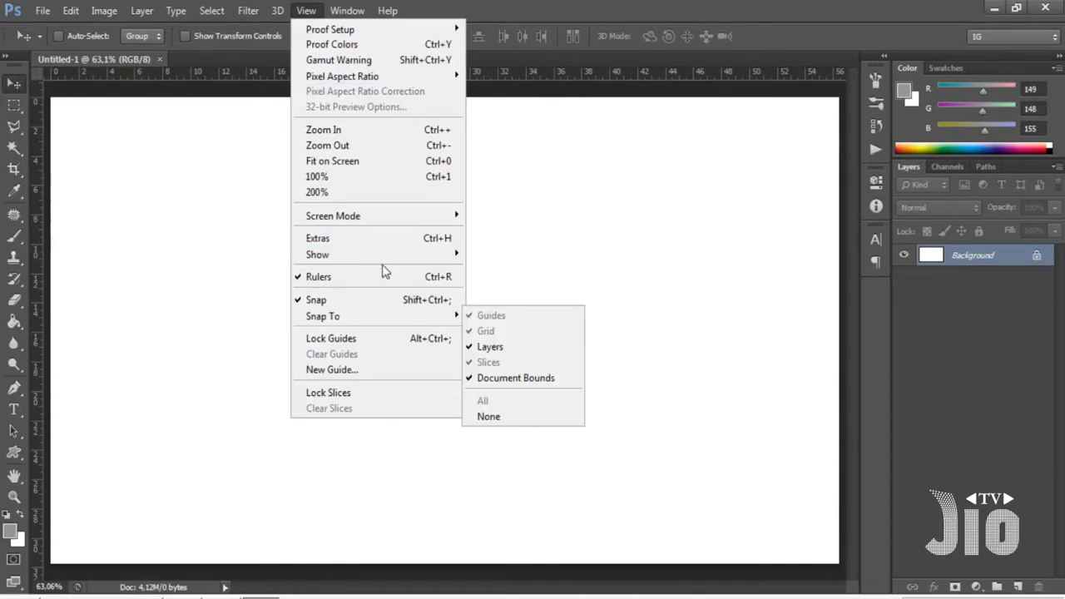
pyautogui.moveTo(318, 255)
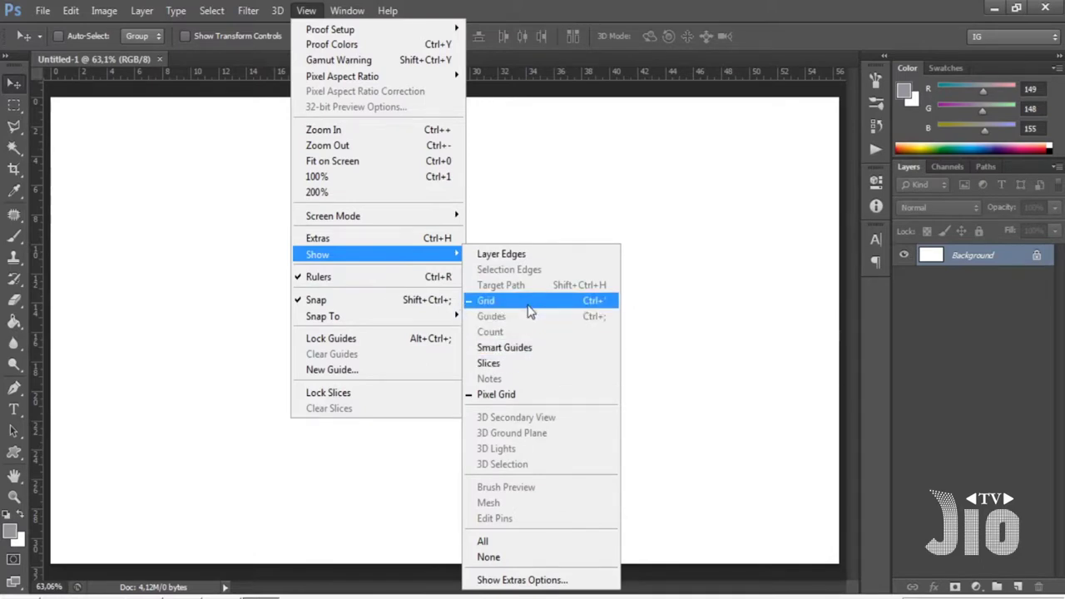
pyautogui.click(529, 310)
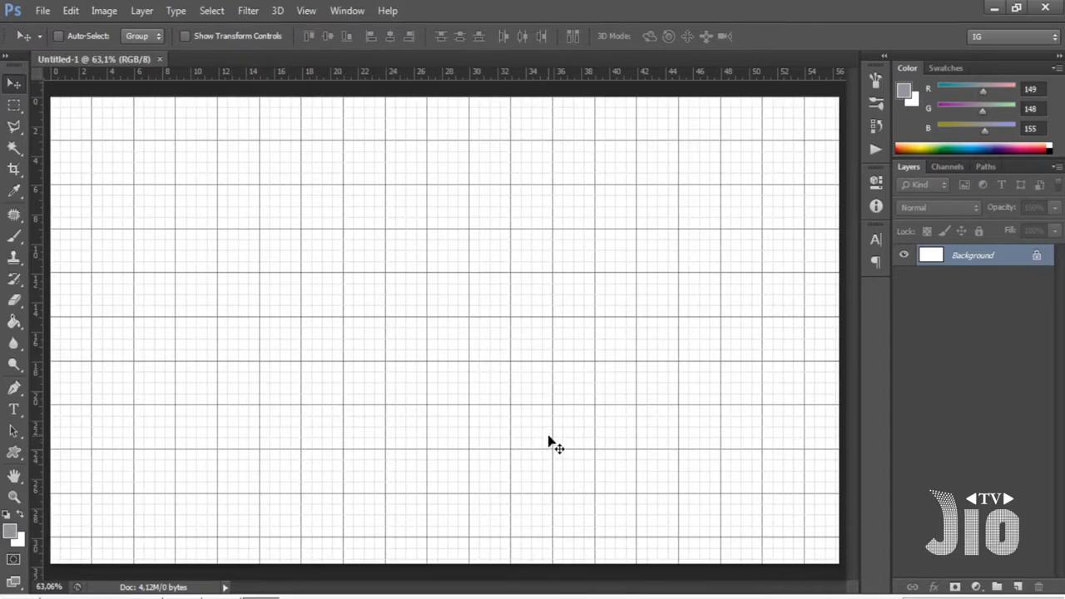
pyautogui.hotkey('ctrl', "'")
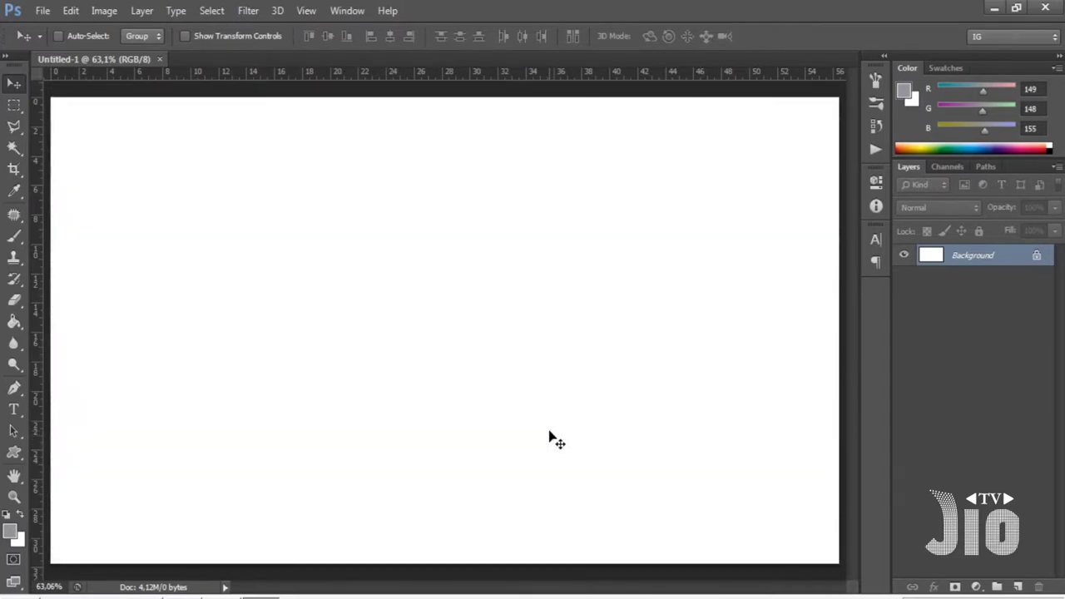
pyautogui.hotkey('ctrl', "'")
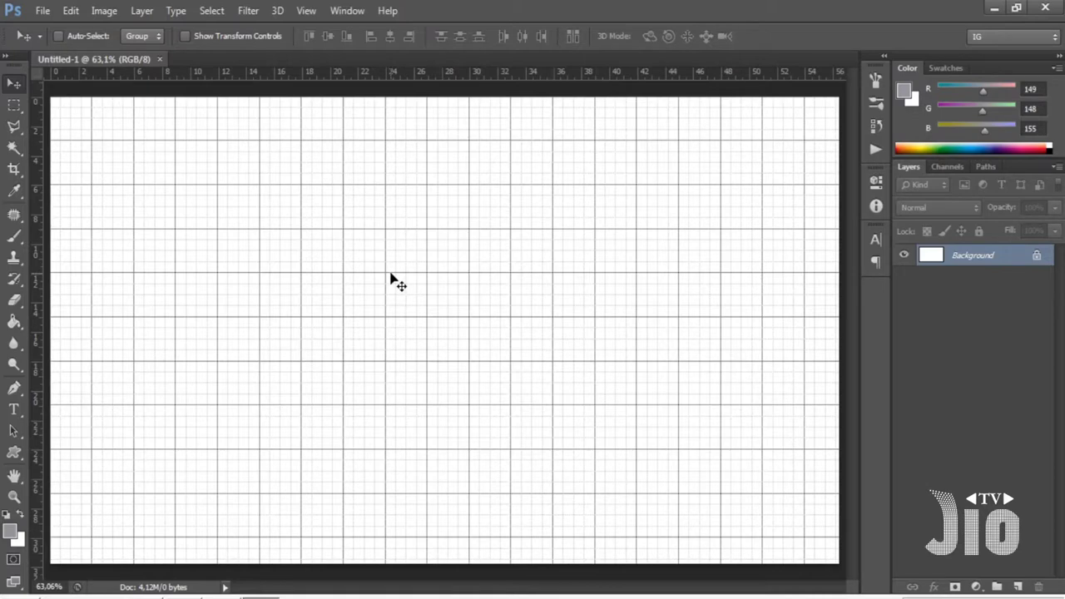
pyautogui.hotkey('ctrl', "'")
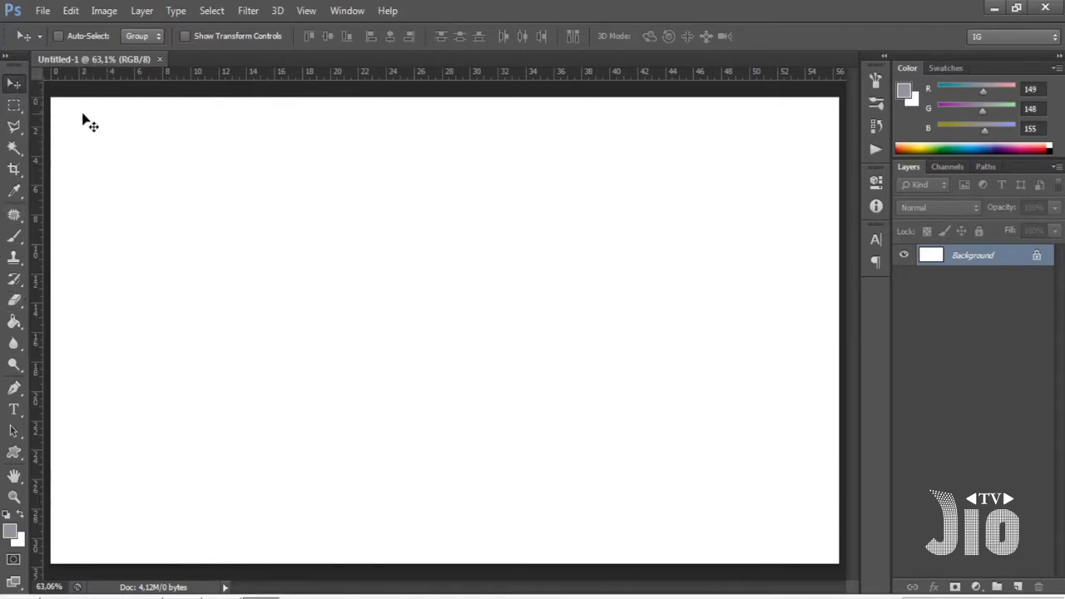
pyautogui.moveTo(37, 167); pyautogui.dragTo(109, 172)
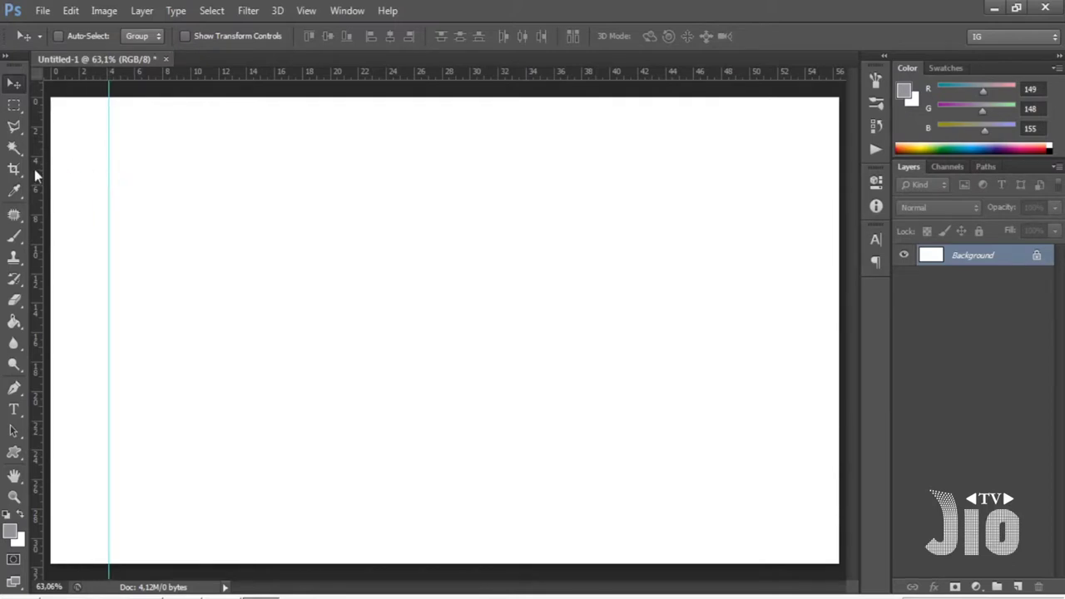
pyautogui.moveTo(34, 169); pyautogui.dragTo(171, 174)
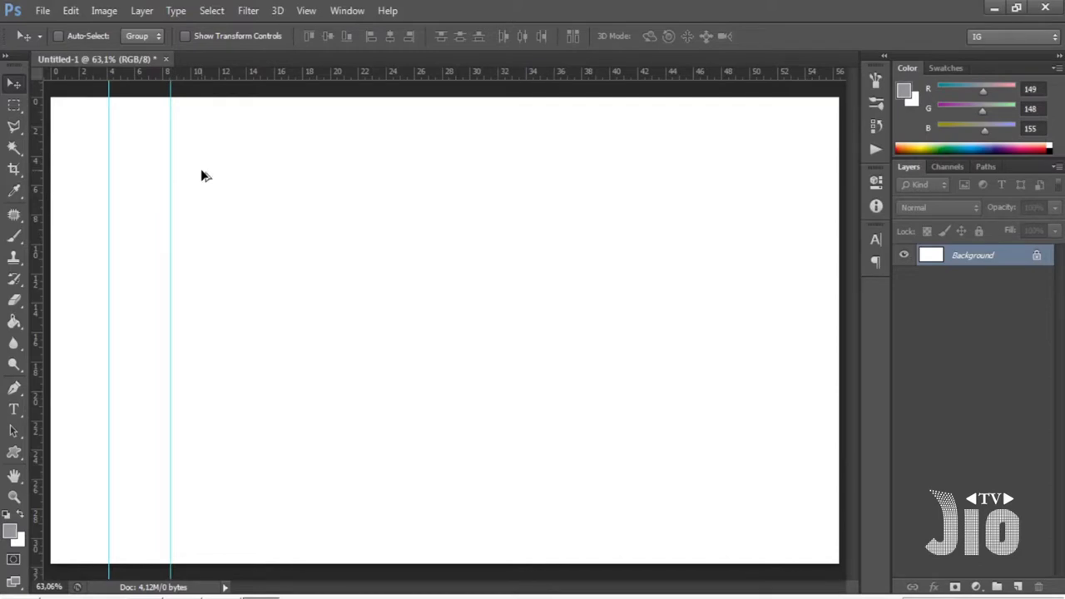
pyautogui.hotkey('ctrl', 'alt', 'z')
pyautogui.hotkey('ctrl', 'alt', 'z')
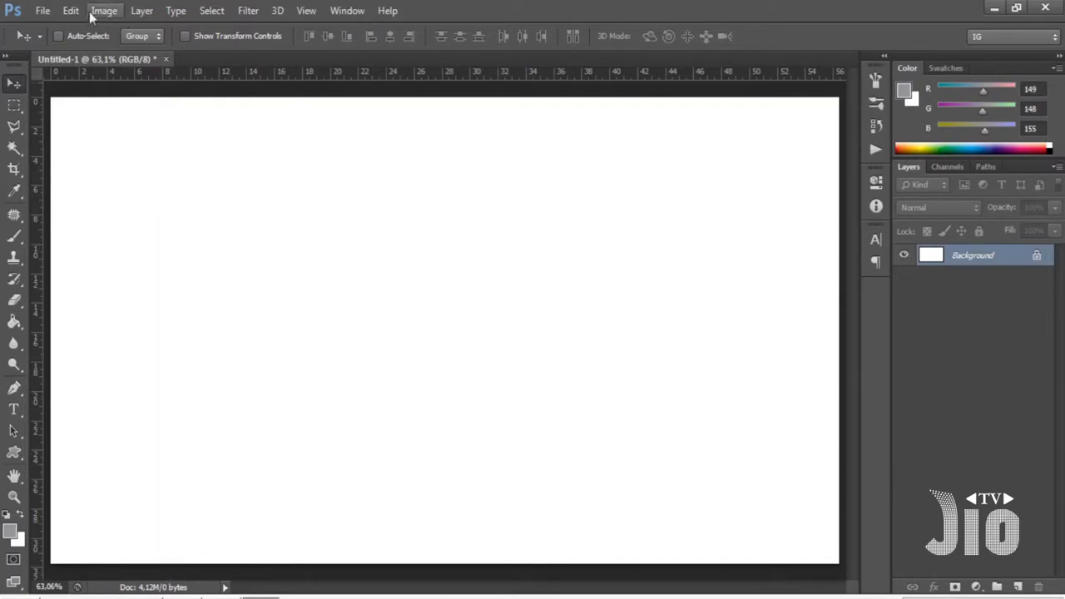
pyautogui.click(70, 11)
pyautogui.click(306, 12)
pyautogui.click(307, 11)
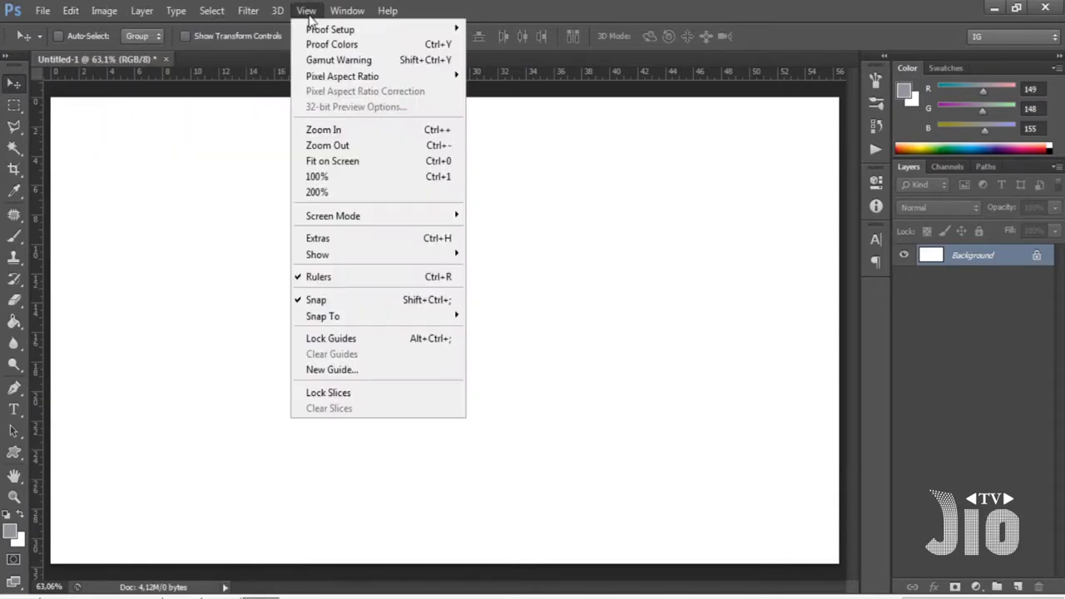
pyautogui.click(382, 369)
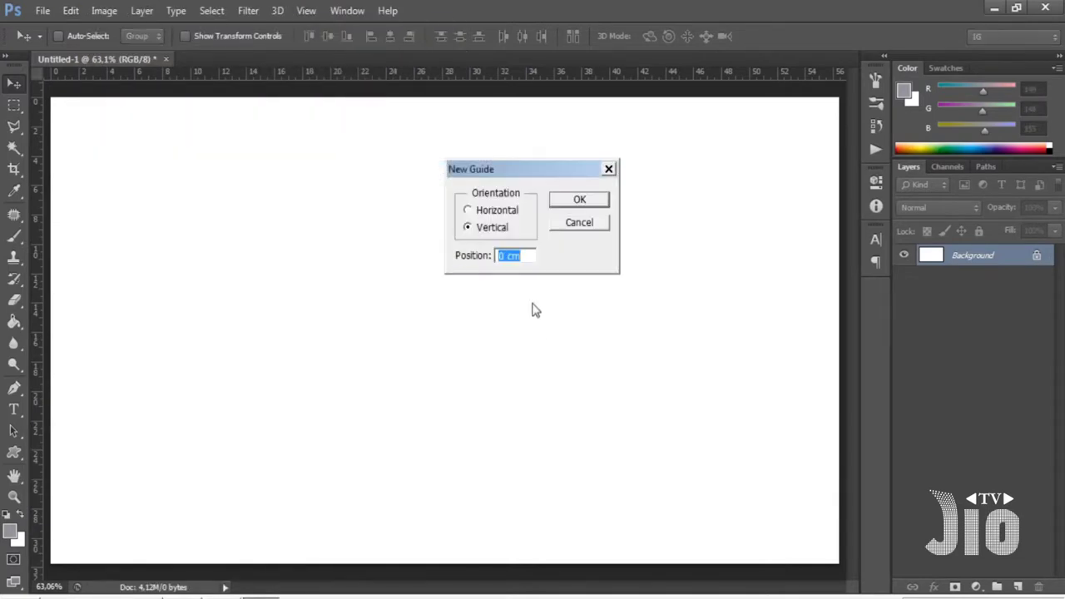
pyautogui.click(476, 213)
pyautogui.moveTo(522, 257); pyautogui.dragTo(416, 265)
pyautogui.write('3')
pyautogui.click(574, 202)
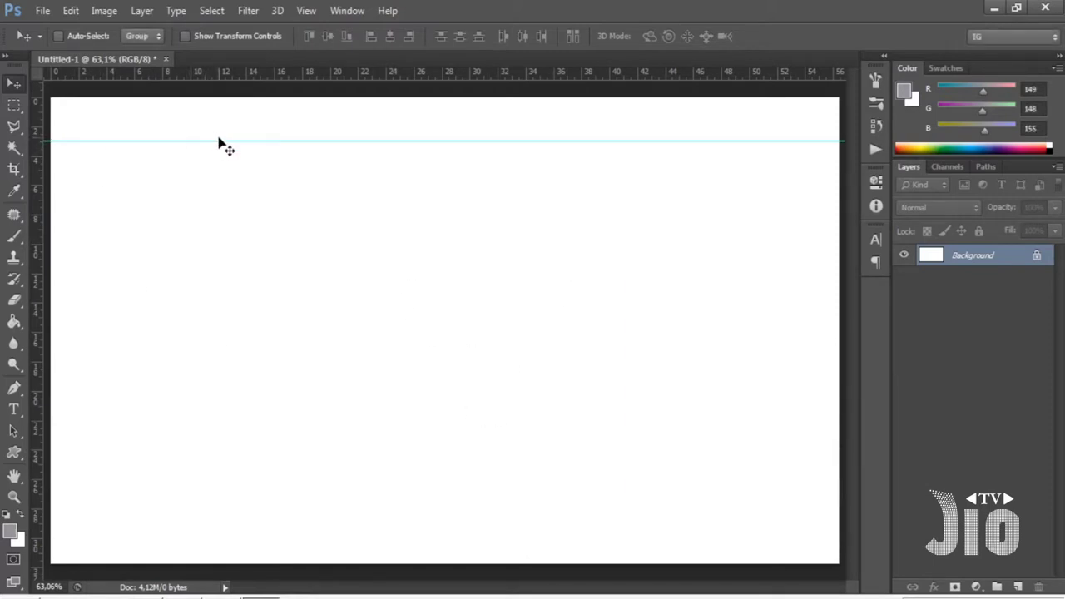
pyautogui.click(305, 12)
pyautogui.click(383, 369)
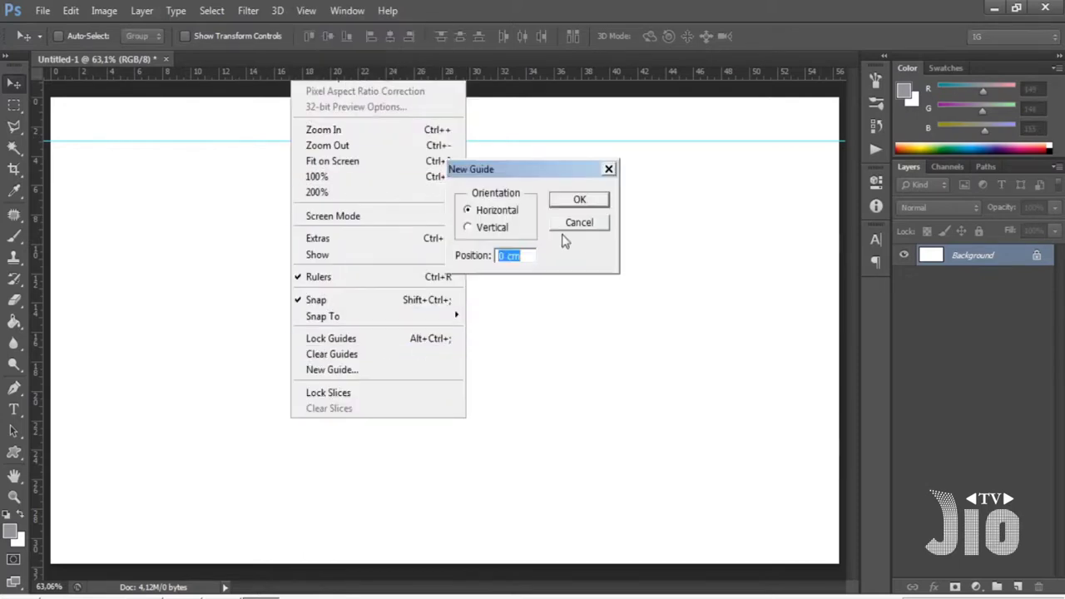
pyautogui.click(494, 233)
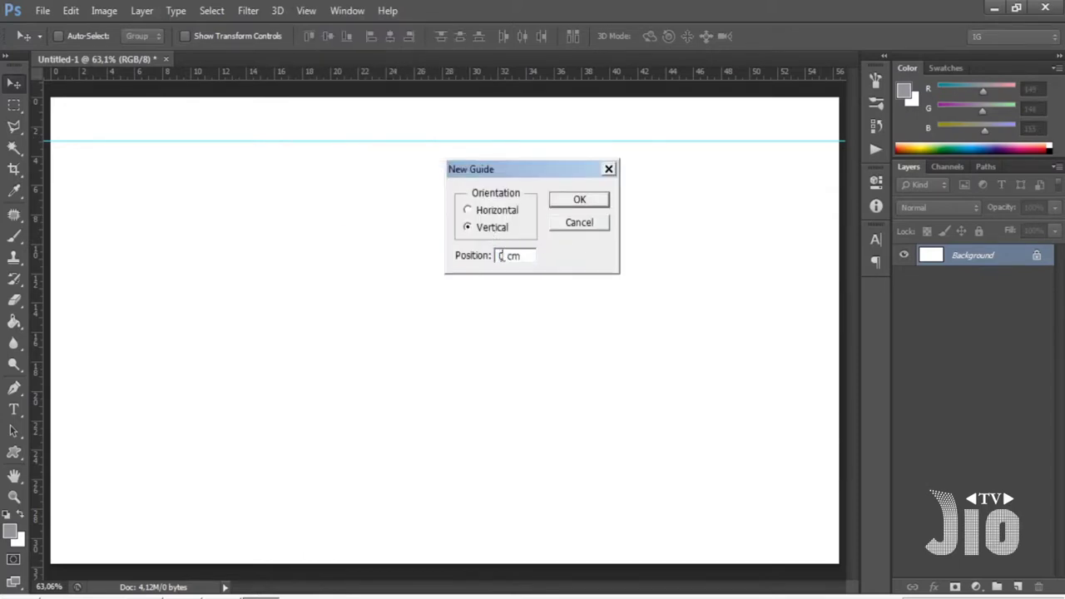
pyautogui.moveTo(526, 256); pyautogui.dragTo(447, 261)
pyautogui.write('3')
pyautogui.click(559, 204)
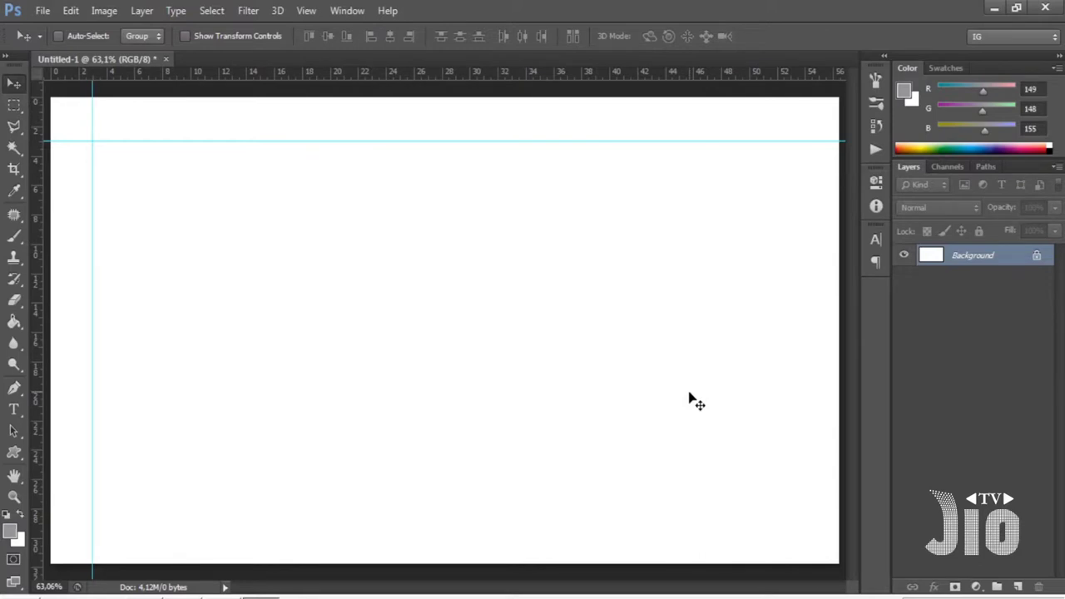
pyautogui.hotkey('ctrl', 'z')
pyautogui.hotkey('ctrl', 'z')
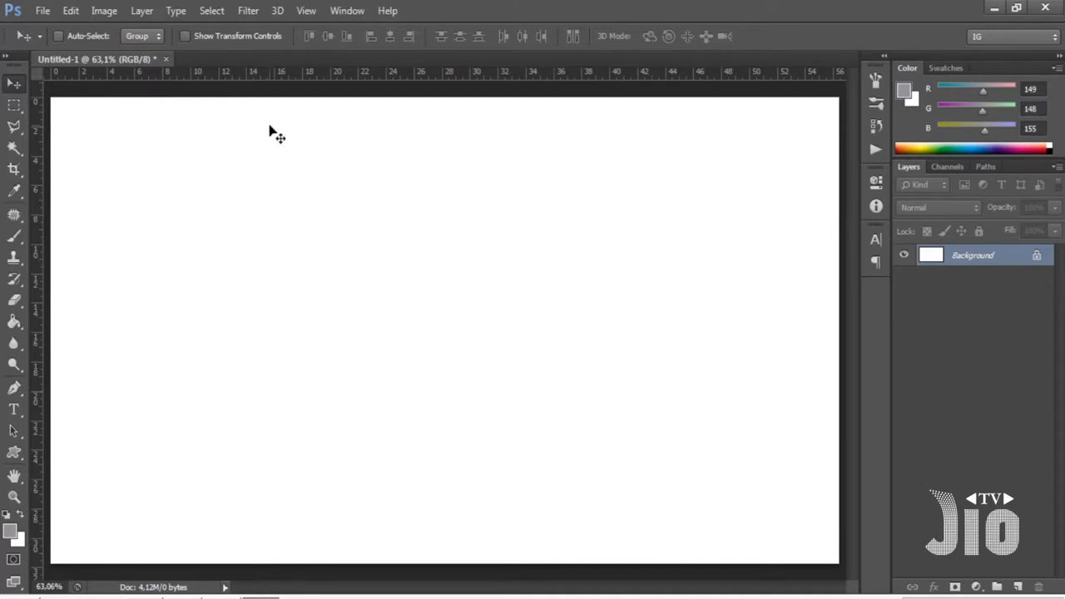
# - Show the grid and try pixels as the grid spacing unit in Guides, Grid & Slices preferences
pyautogui.click(307, 10)
pyautogui.moveTo(333, 255)
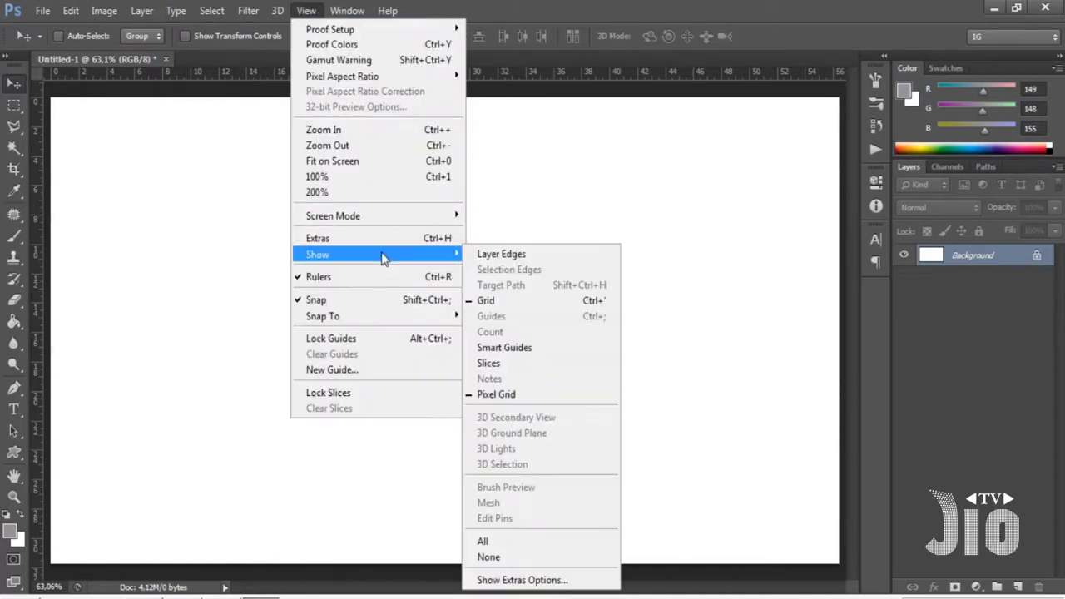
pyautogui.click(516, 301)
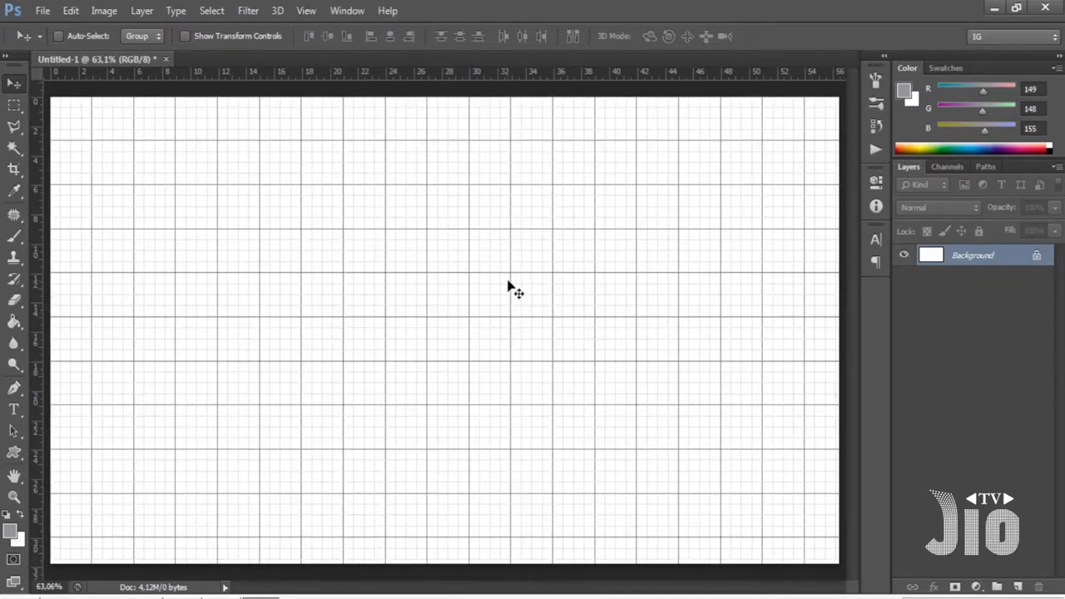
pyautogui.click(63, 16)
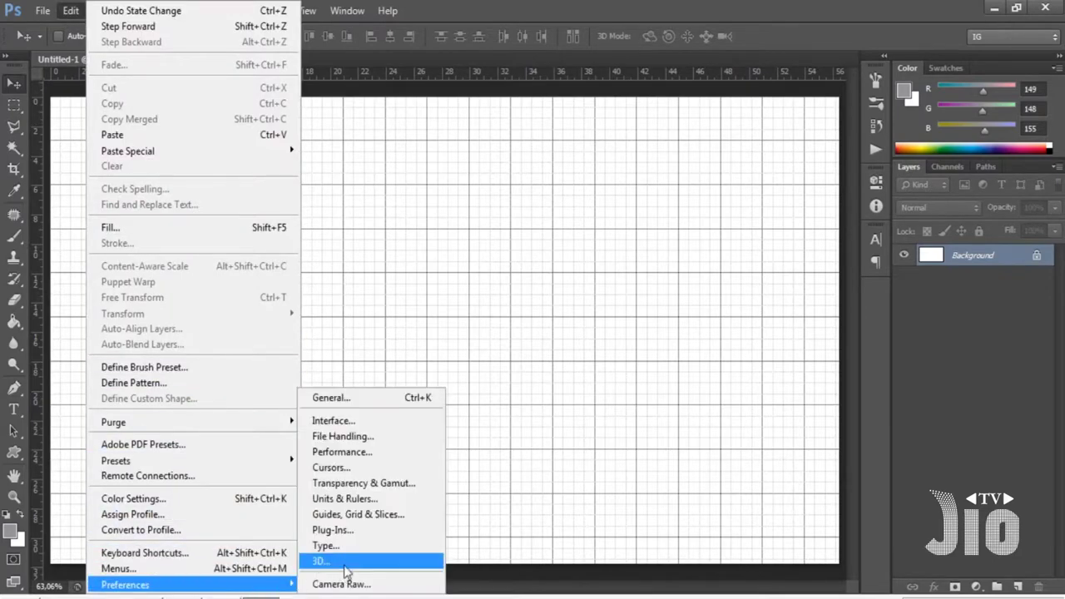
pyautogui.moveTo(125, 585)
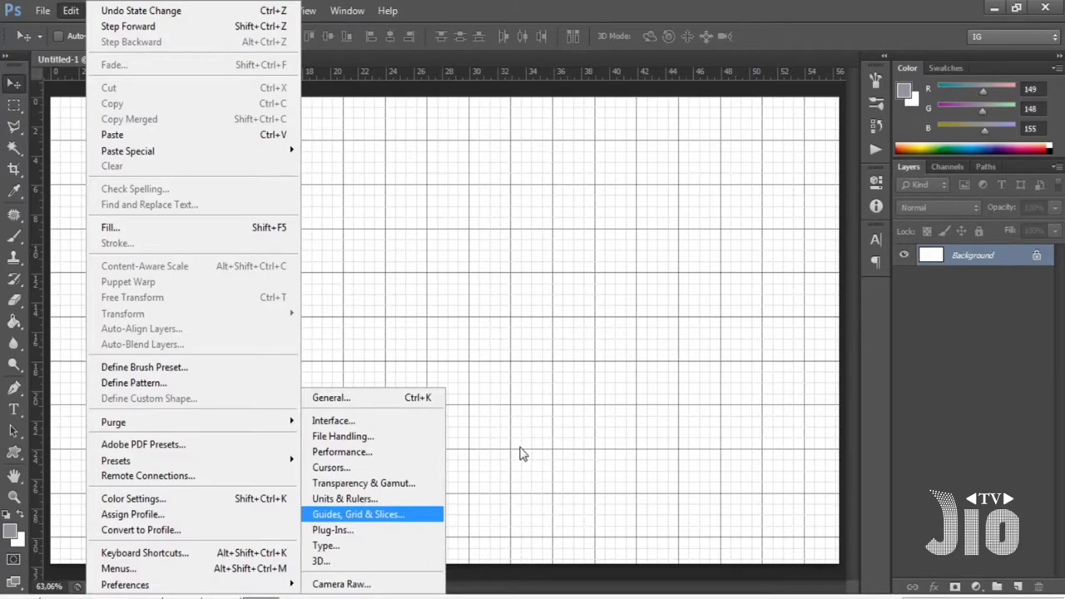
pyautogui.click(393, 515)
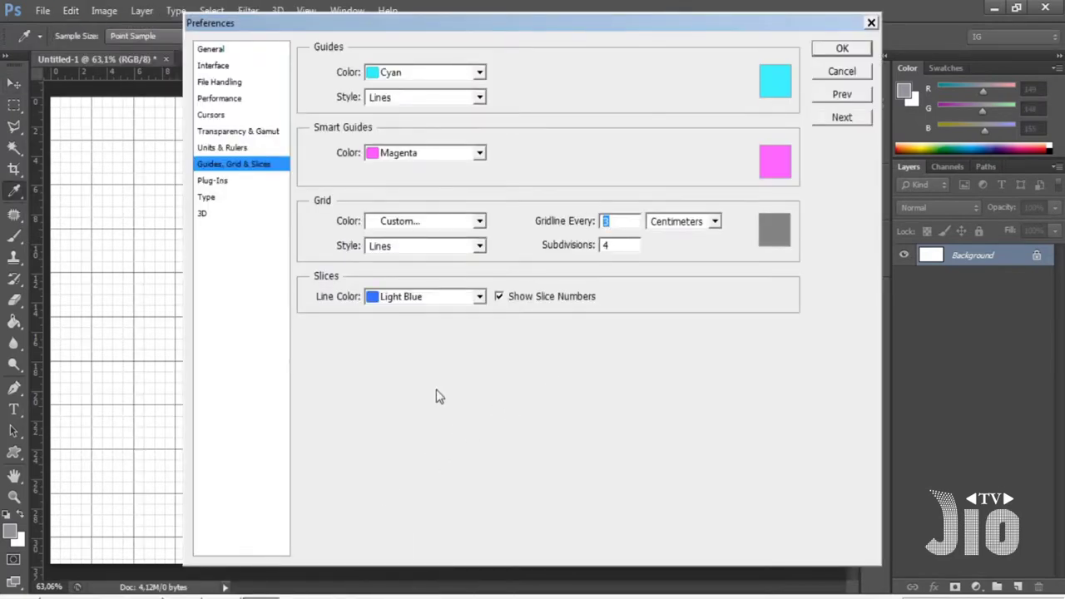
pyautogui.click(714, 222)
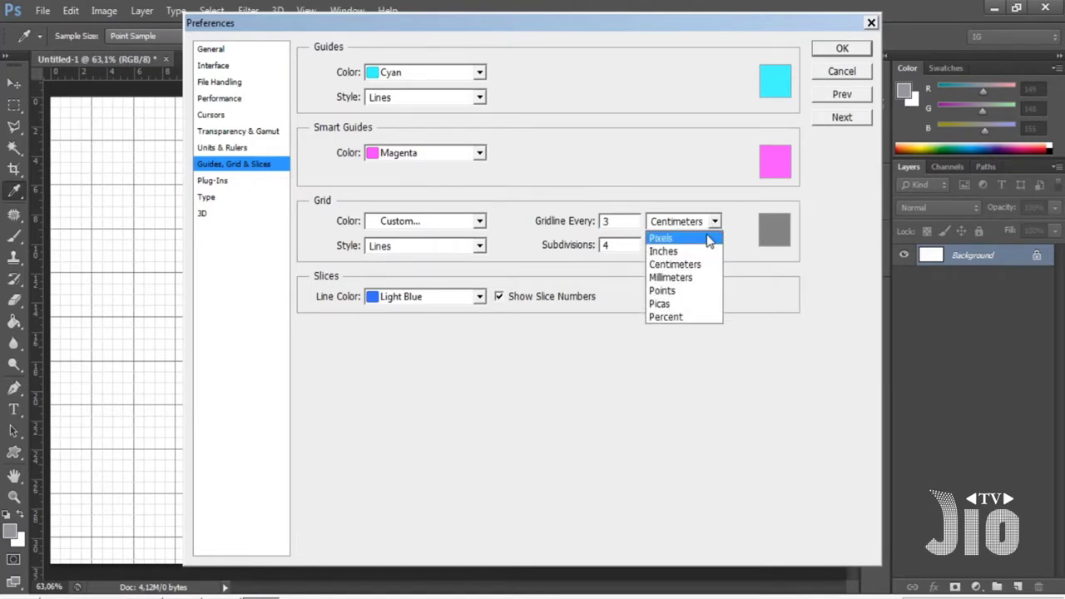
pyautogui.click(711, 238)
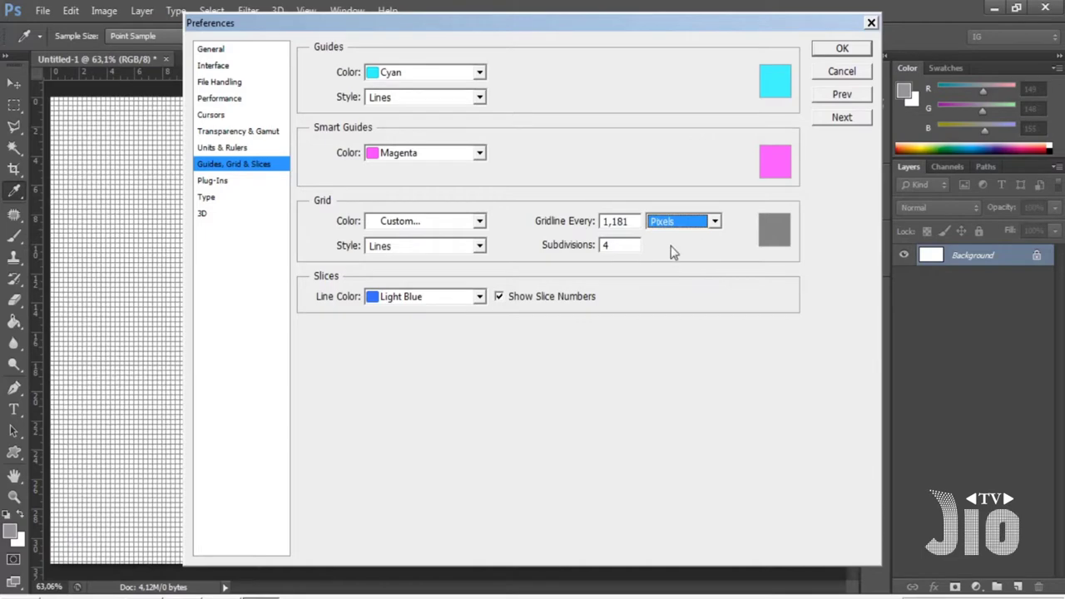
# - Set gridlines every 5 centimeters with 4 subdivisions and apply the preferences
pyautogui.moveTo(488, 23); pyautogui.dragTo(665, 33)
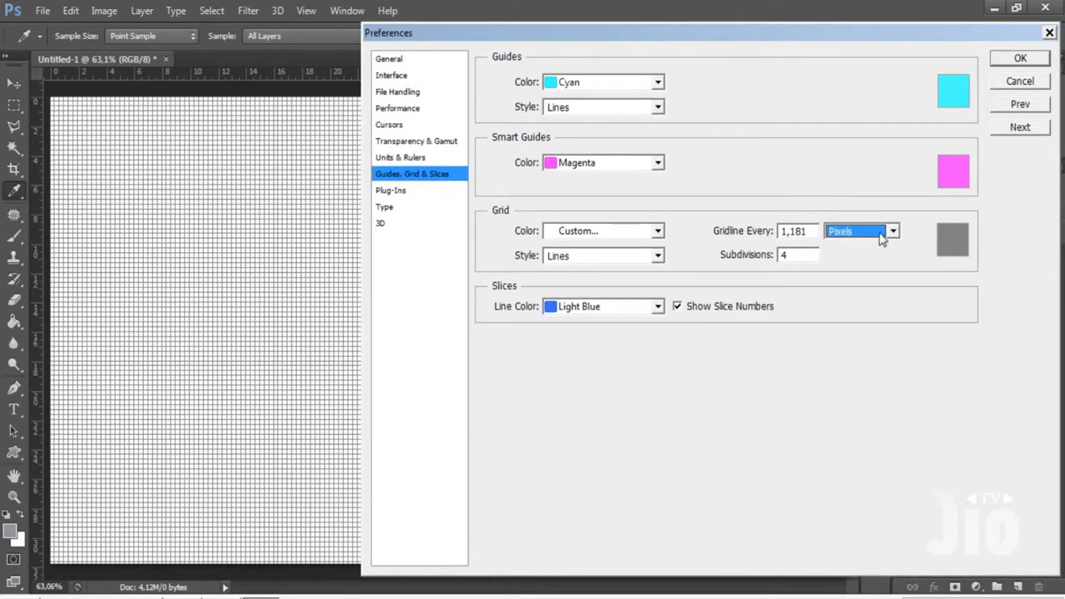
pyautogui.click(882, 238)
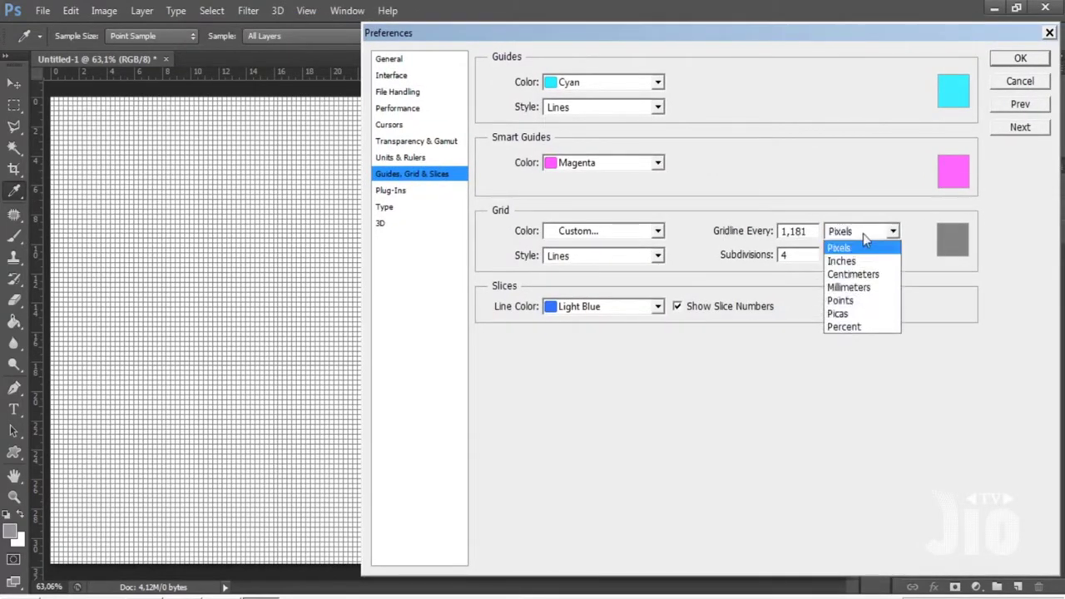
pyautogui.click(860, 274)
pyautogui.moveTo(802, 232); pyautogui.dragTo(732, 235)
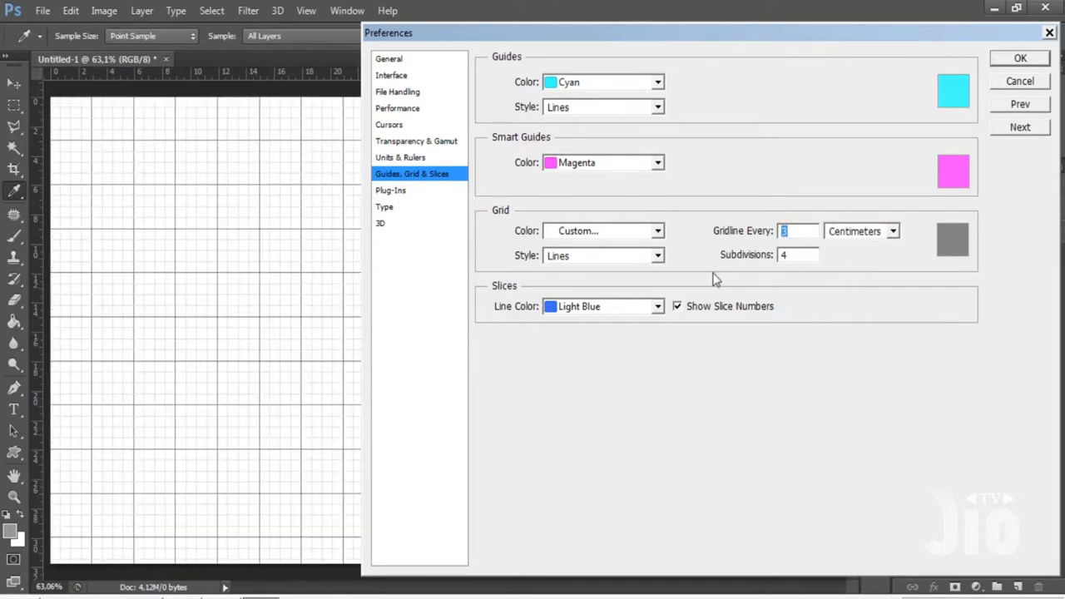
pyautogui.write('4')
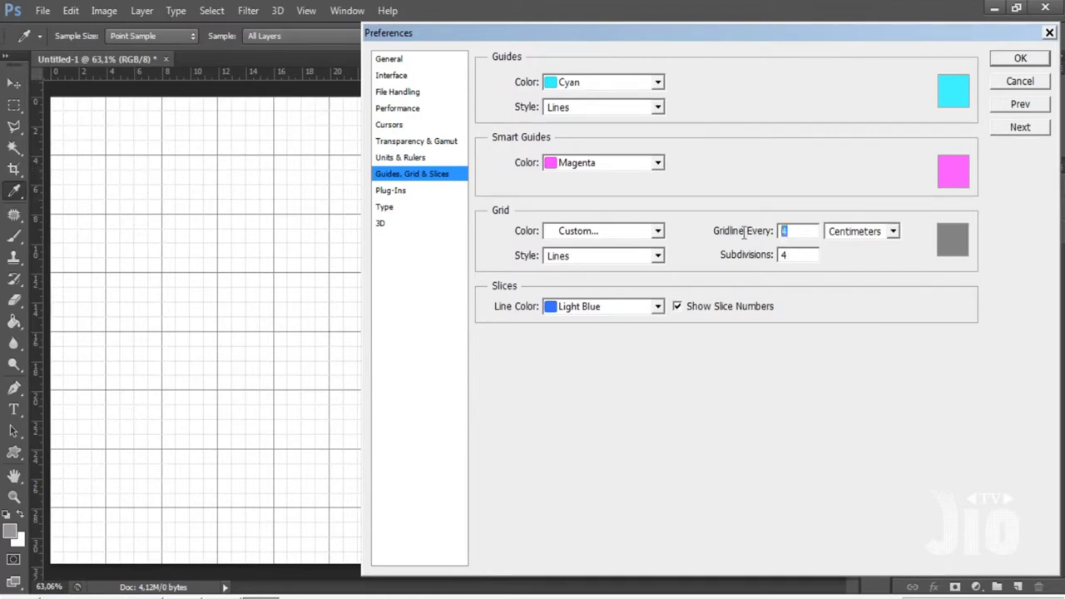
pyautogui.write('5')
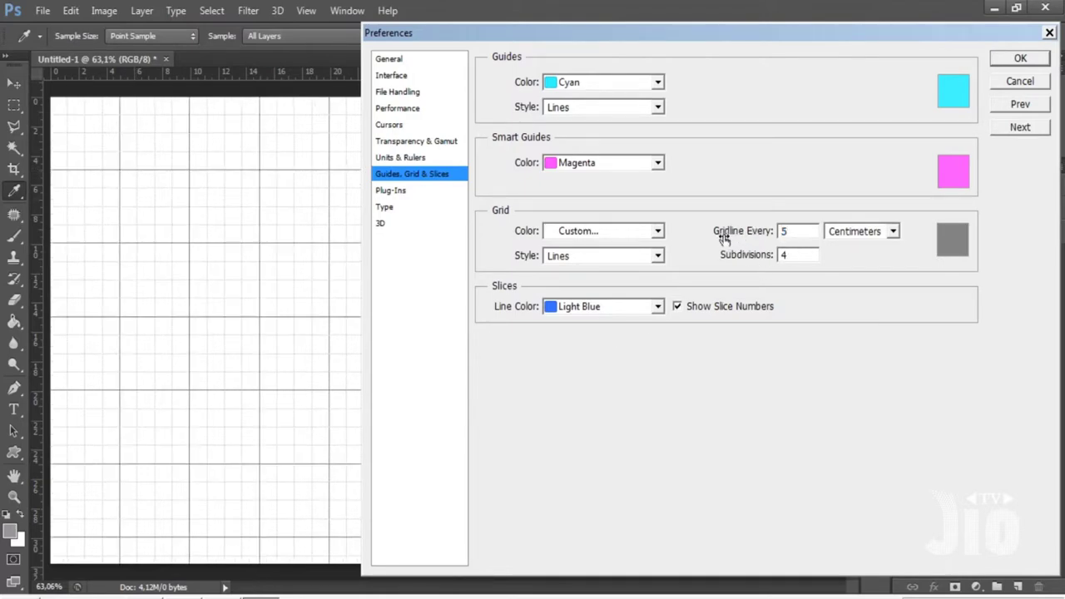
pyautogui.click(1020, 60)
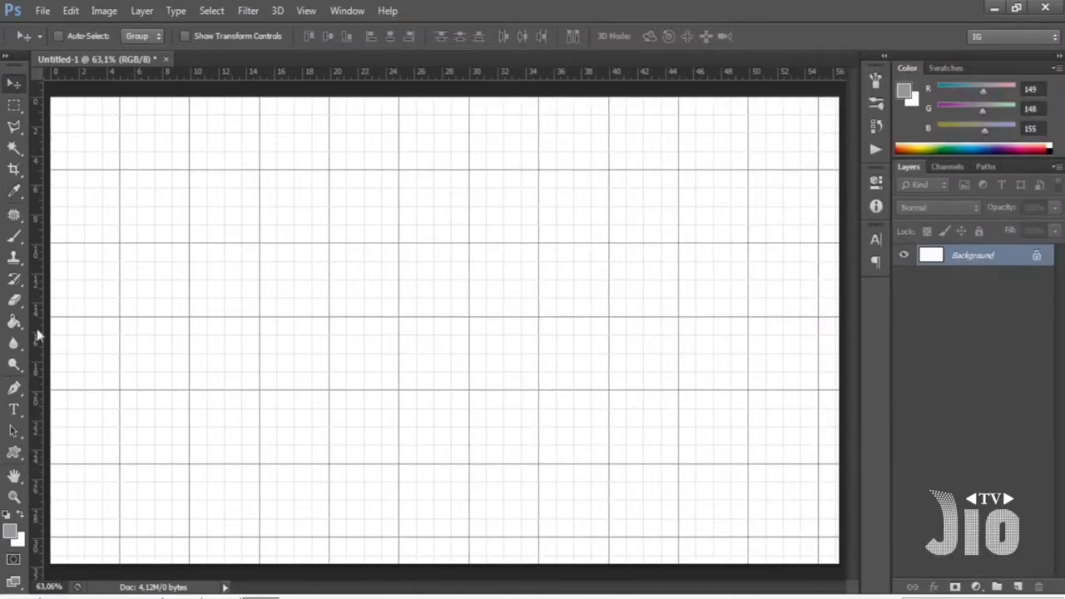
# - Crop the canvas so its bottom and right edges sit on the nearest gridlines
pyautogui.click(14, 170)
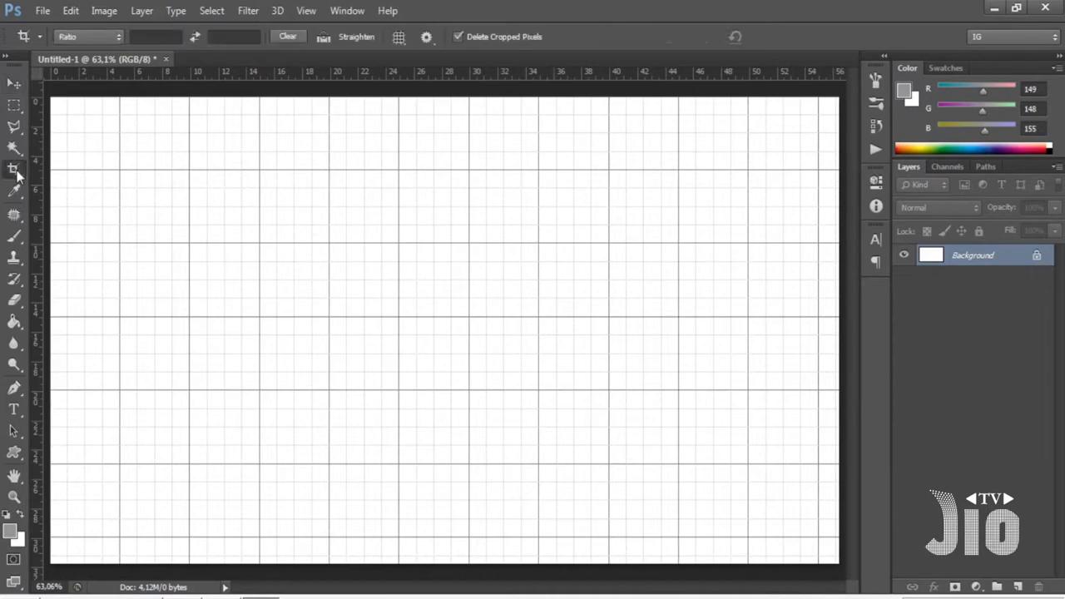
pyautogui.moveTo(442, 562); pyautogui.dragTo(444, 551)
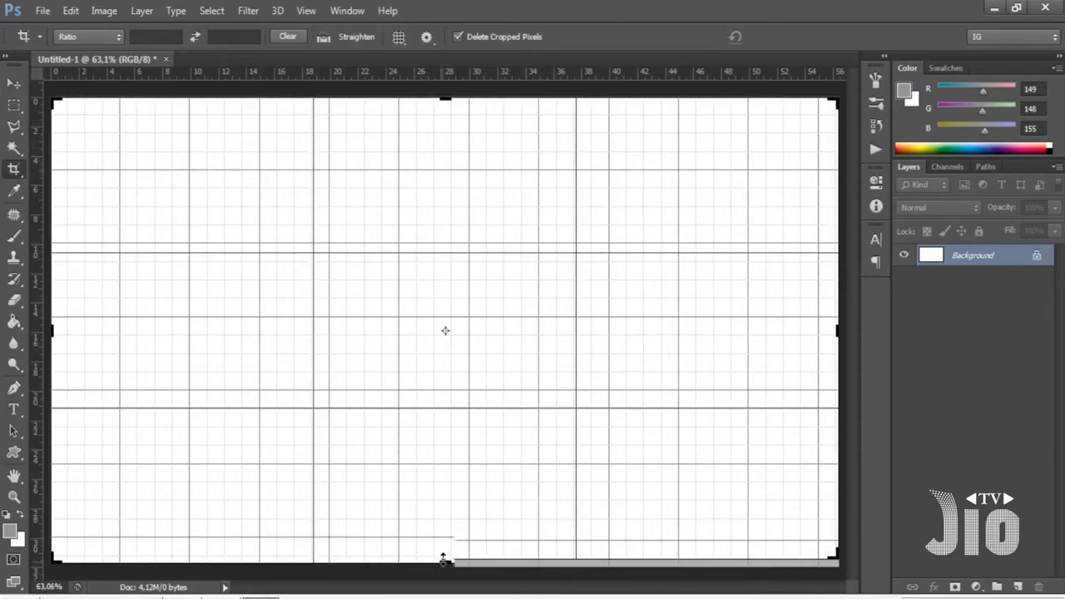
pyautogui.moveTo(837, 325); pyautogui.dragTo(833, 324)
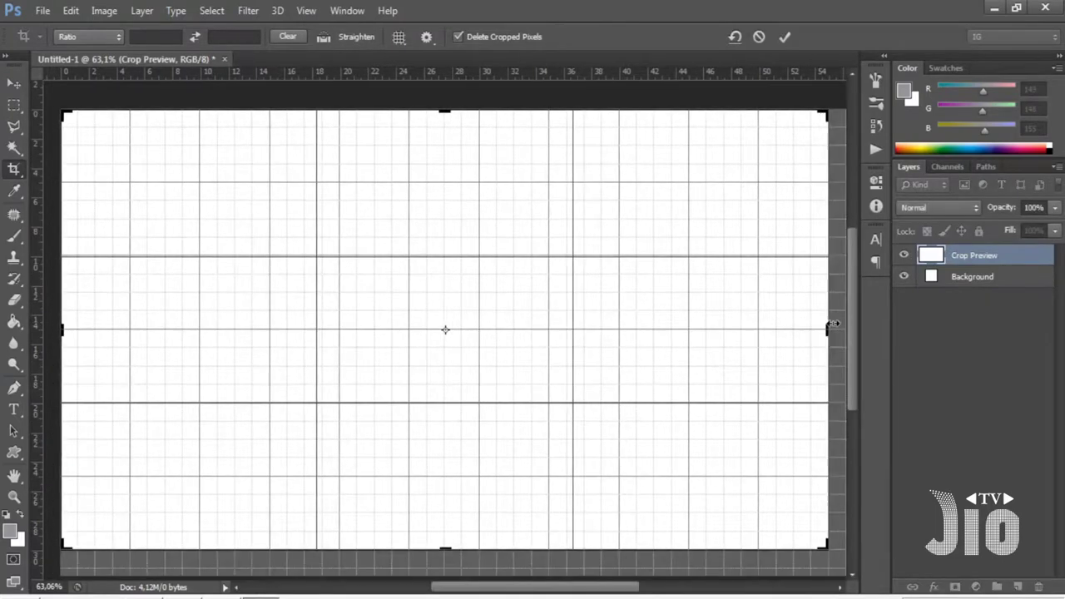
pyautogui.press('Return')
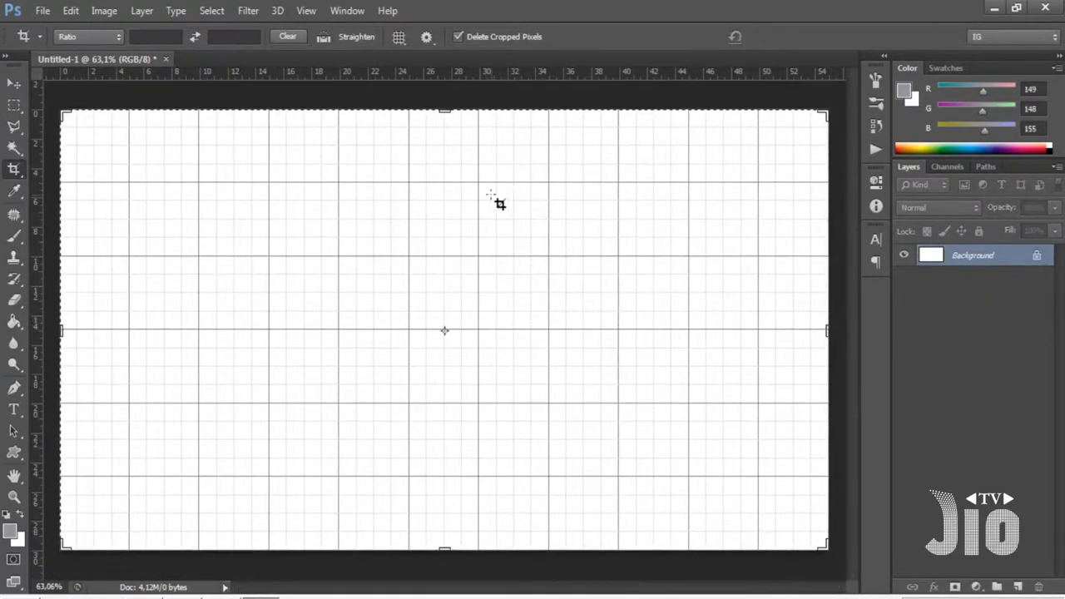
pyautogui.click(42, 11)
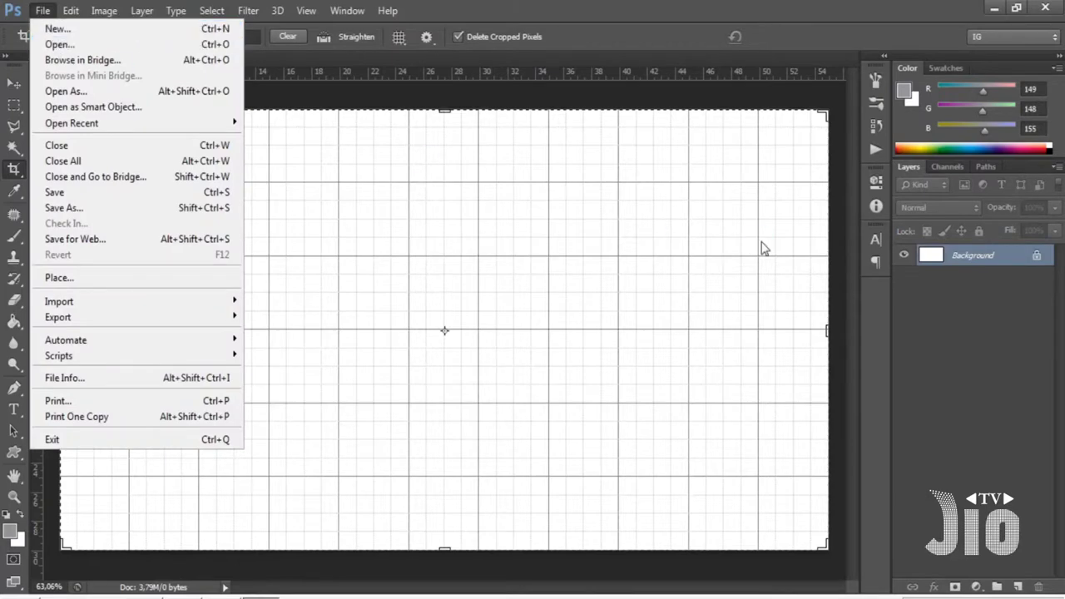
# - Open the first seven baby photos from the PATTERN folder together
pyautogui.hotkey('ctrl', 'o')
pyautogui.doubleClick(244, 258)
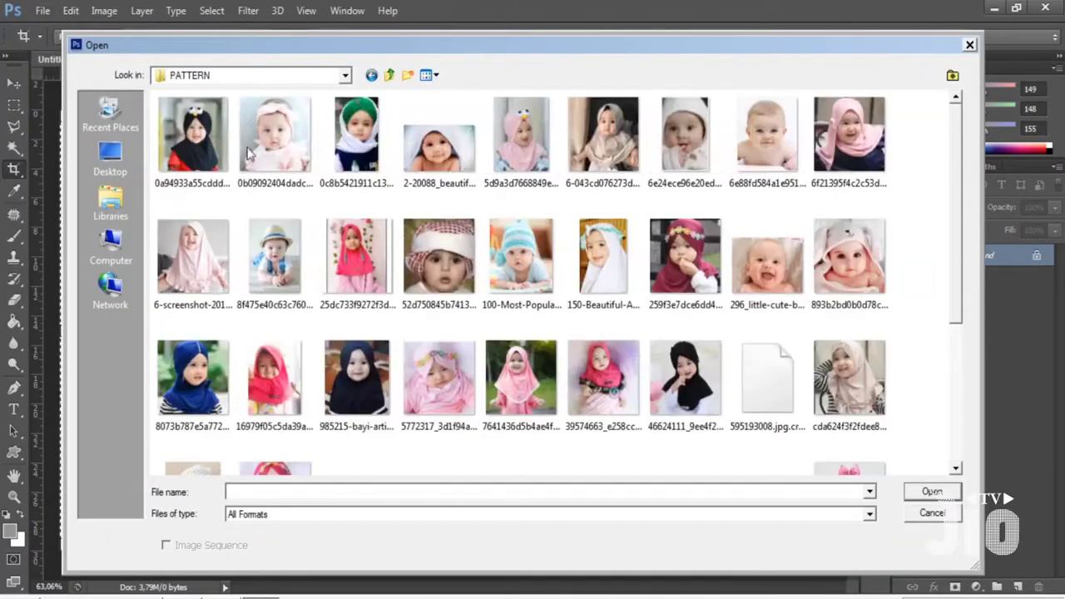
pyautogui.click(208, 154)
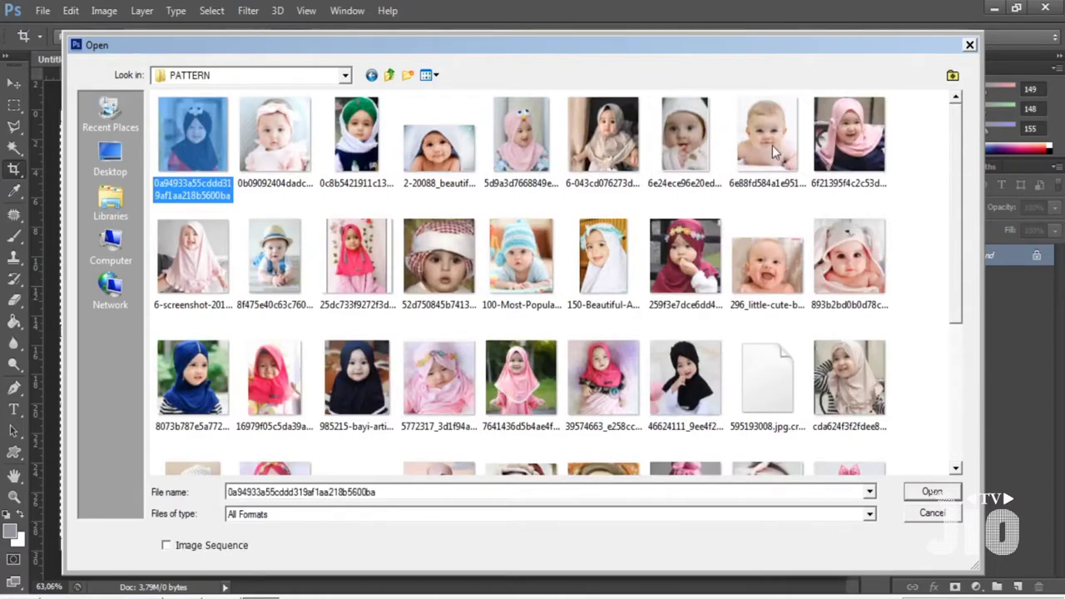
pyautogui.keyDown('shift'); pyautogui.click(673, 148); pyautogui.keyUp('shift')
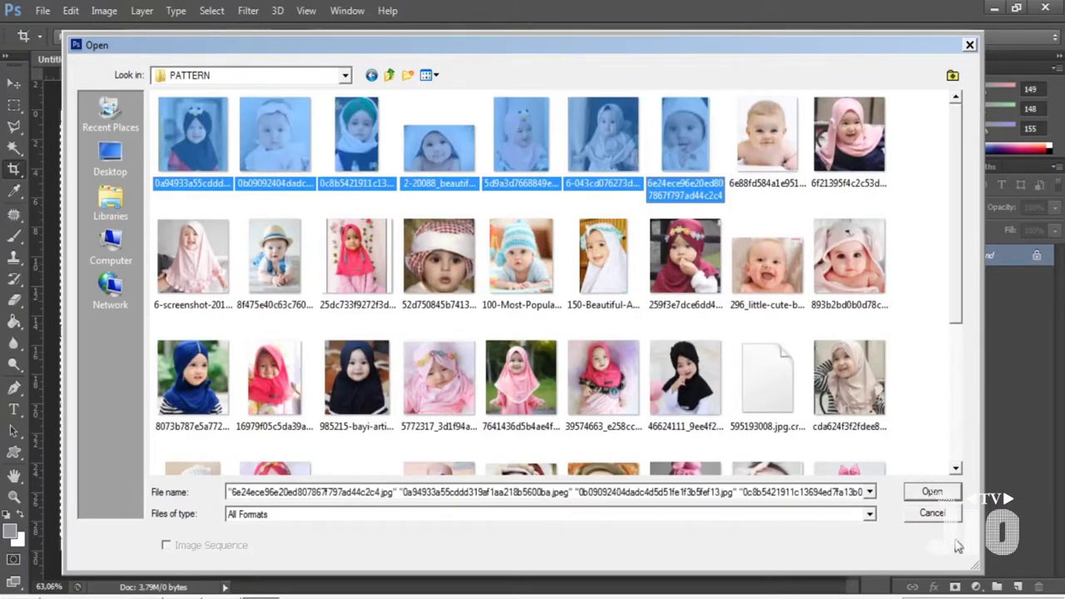
pyautogui.click(930, 492)
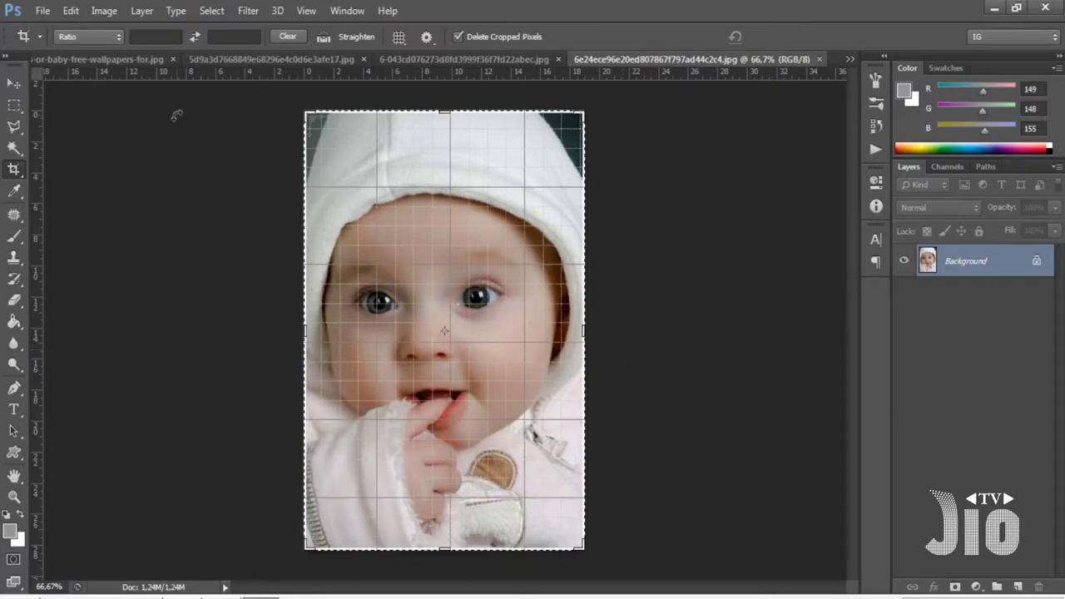
# - Convert Untitled-1's Background into a layer named PATTERN, then show the hijab baby photo
pyautogui.click(850, 59)
pyautogui.click(820, 65)
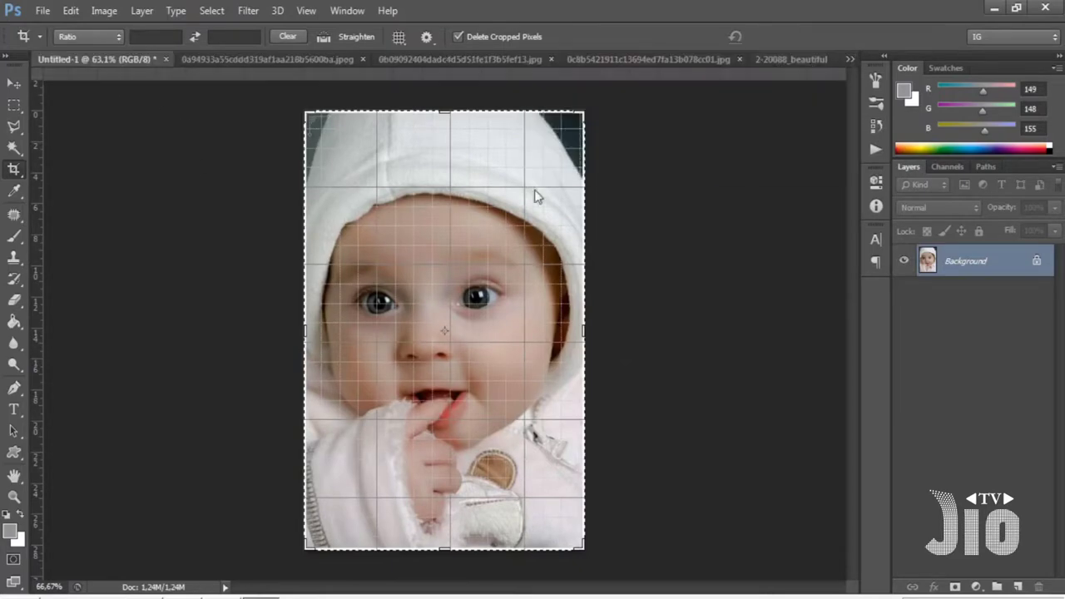
pyautogui.doubleClick(980, 257)
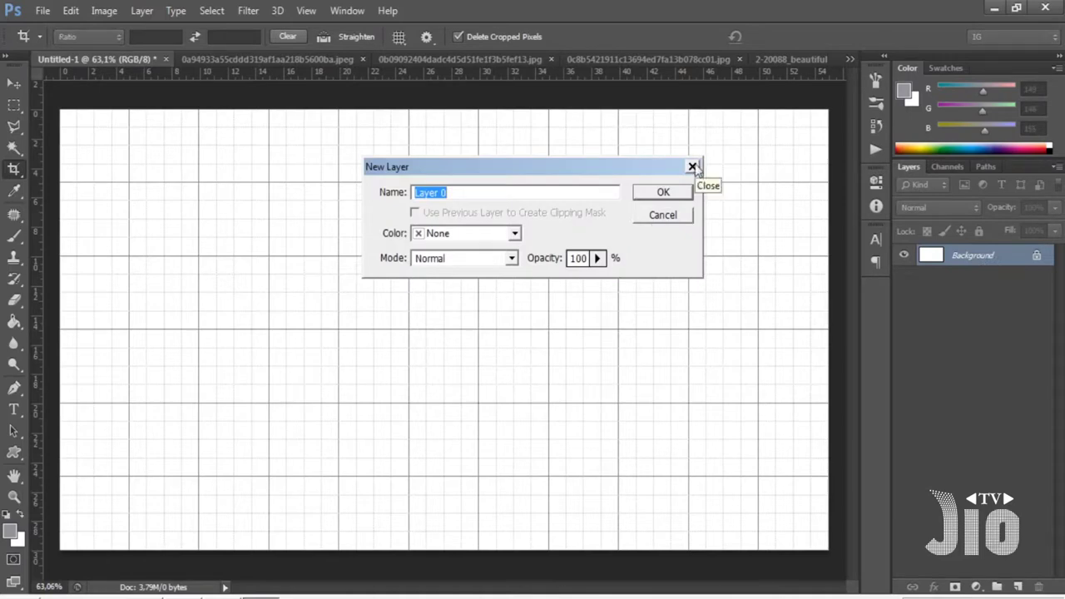
pyautogui.write('PATTERN')
pyautogui.press('Return')
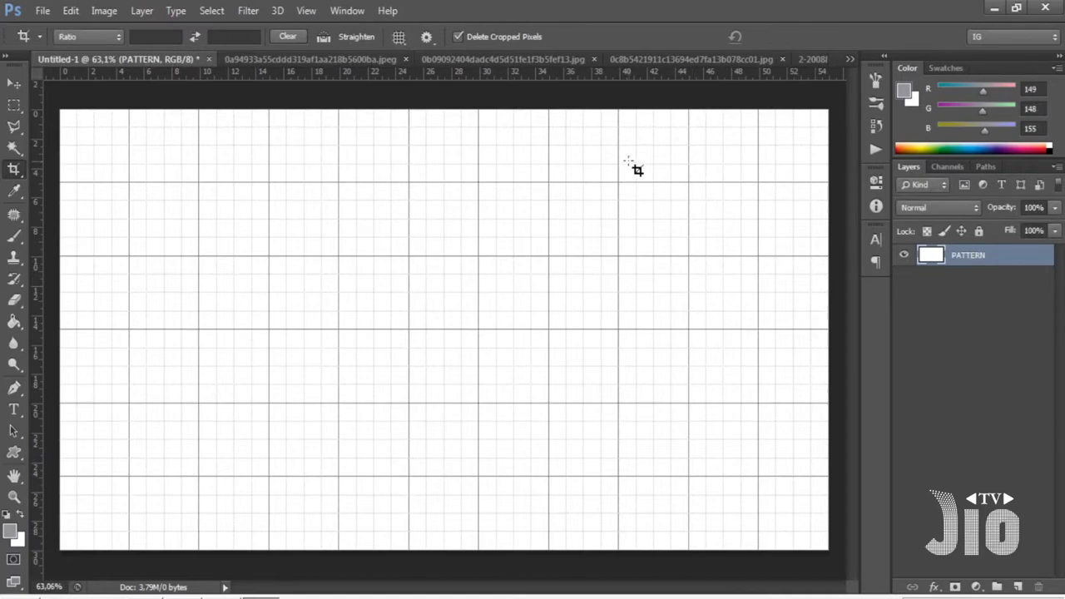
pyautogui.click(267, 63)
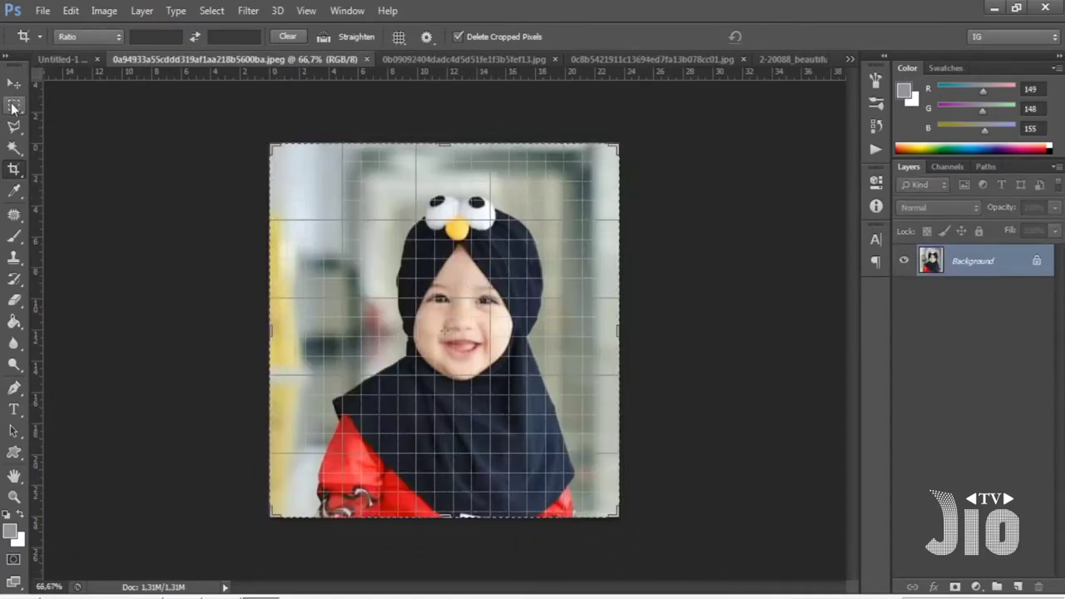
# - Marquee the hijab baby's face and paste it into the grid document
pyautogui.click(14, 106)
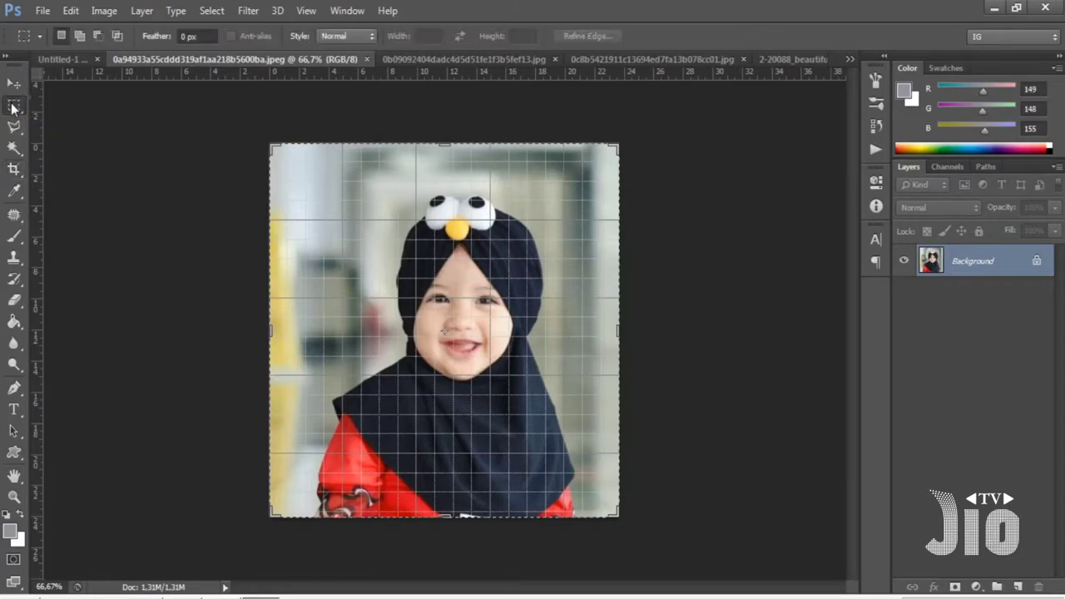
pyautogui.rightClick(13, 106)
pyautogui.click(64, 106)
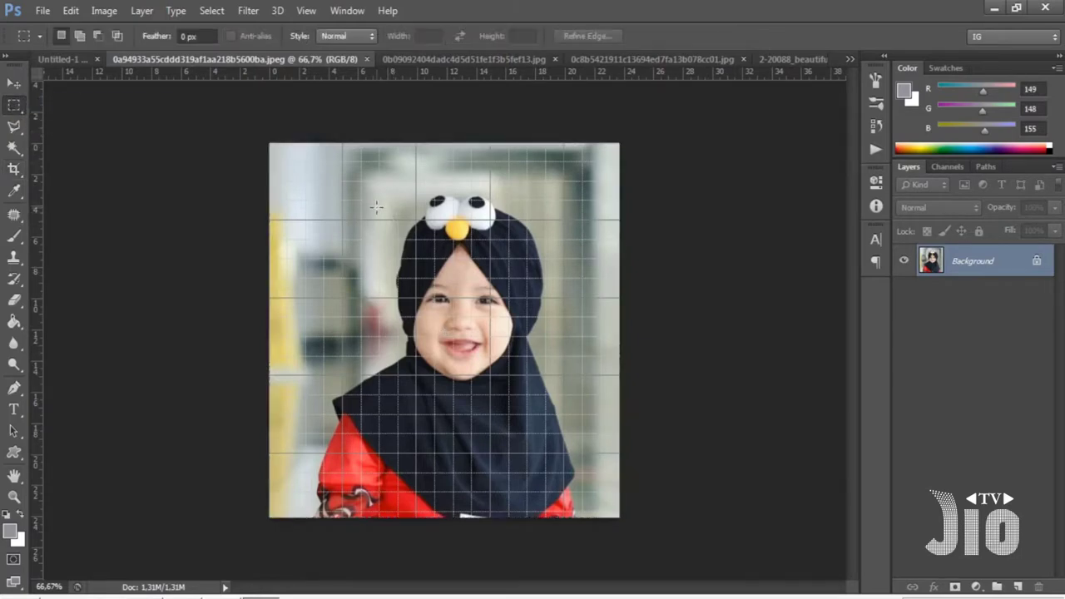
pyautogui.moveTo(434, 266); pyautogui.dragTo(559, 403)
pyautogui.moveTo(559, 402); pyautogui.dragTo(559, 403)
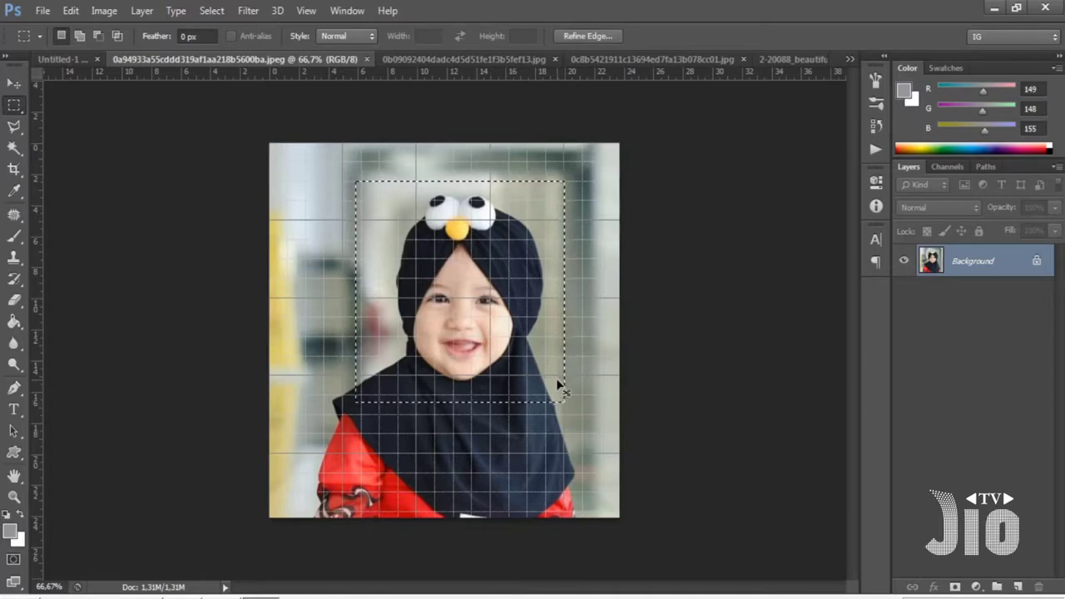
pyautogui.click(367, 59)
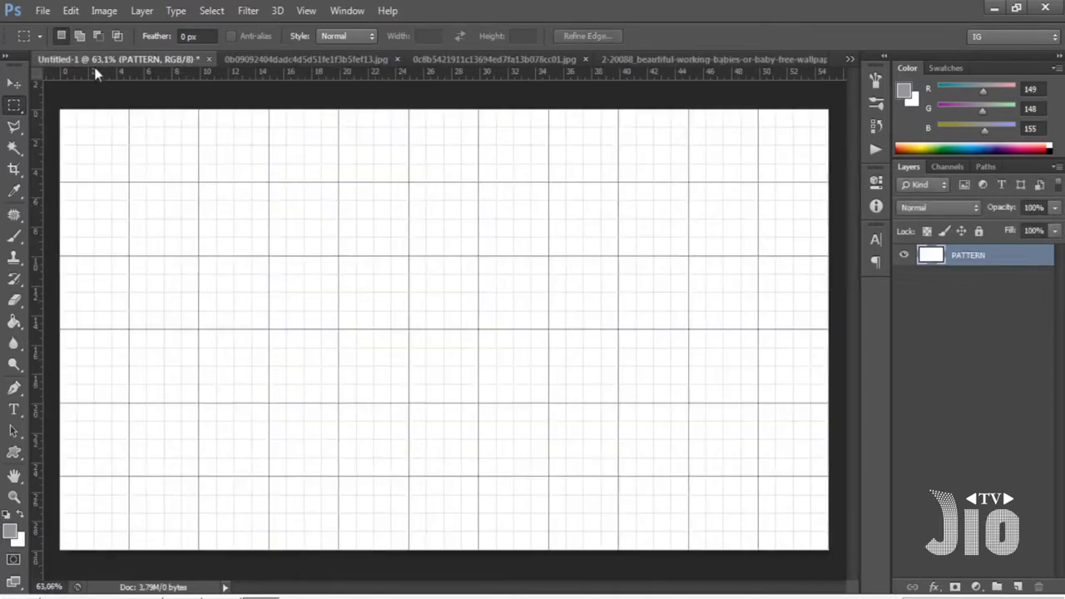
pyautogui.hotkey('ctrl', 'v')
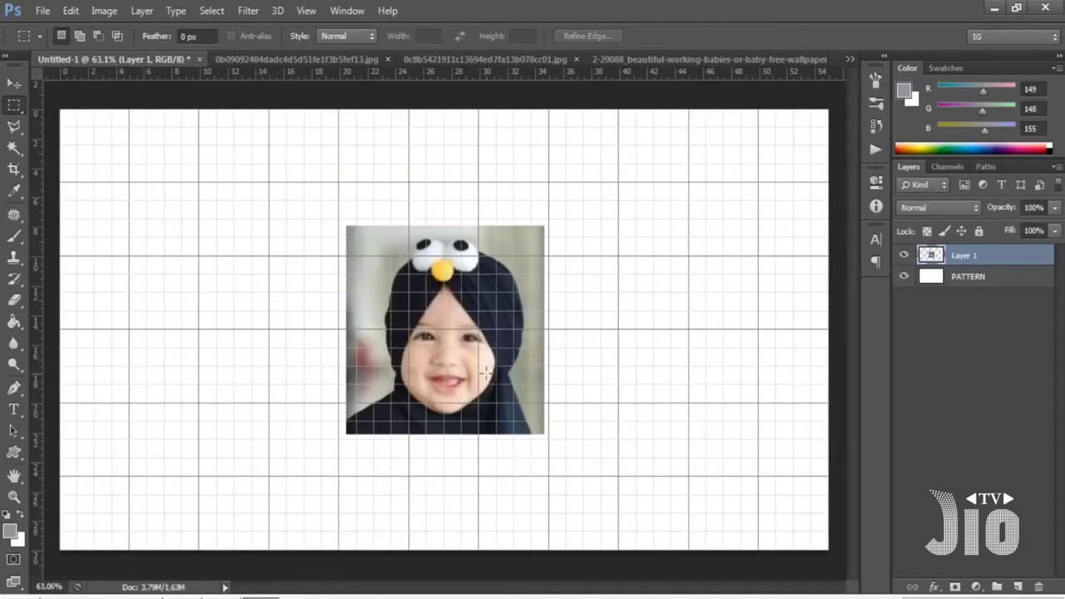
# - Move the pasted face to the top-left and scale it to about 35% into the first cell
pyautogui.click(14, 83)
pyautogui.moveTo(478, 331); pyautogui.dragTo(188, 214)
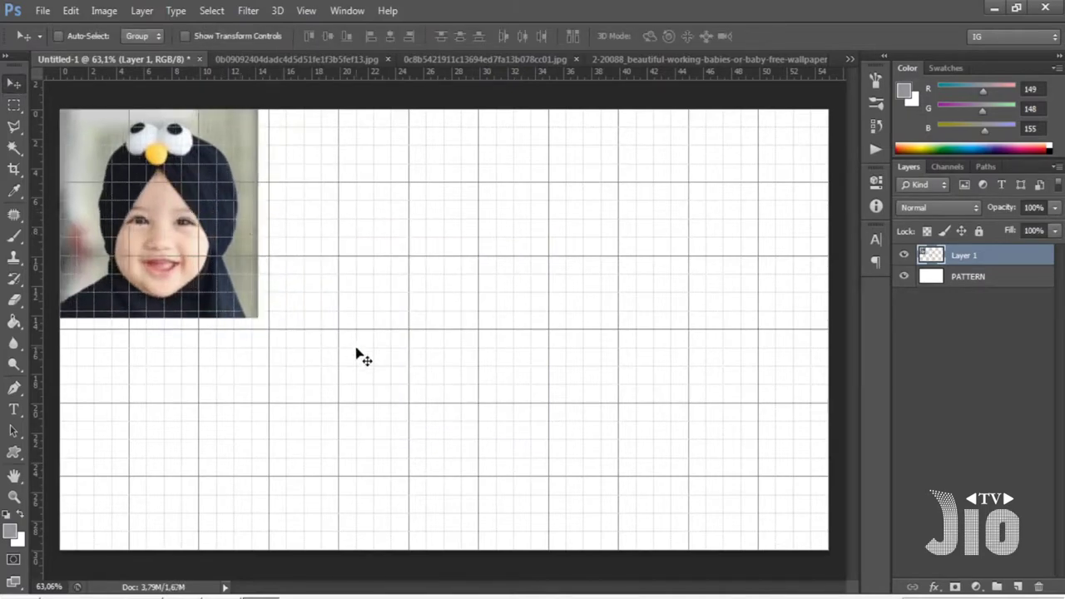
pyautogui.hotkey('ctrl', 't')
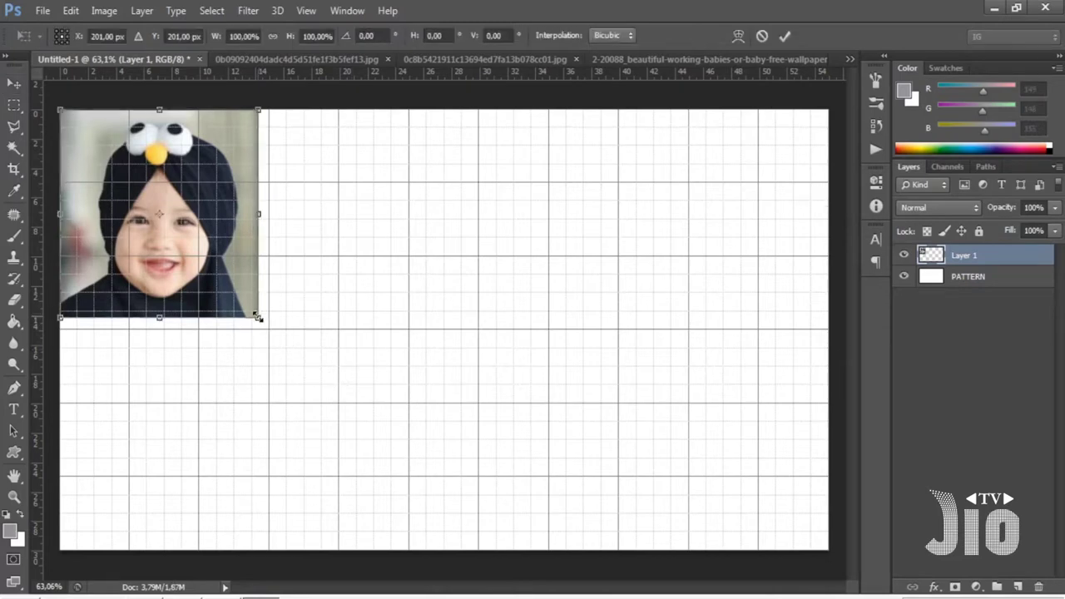
pyautogui.moveTo(258, 317); pyautogui.dragTo(133, 182)
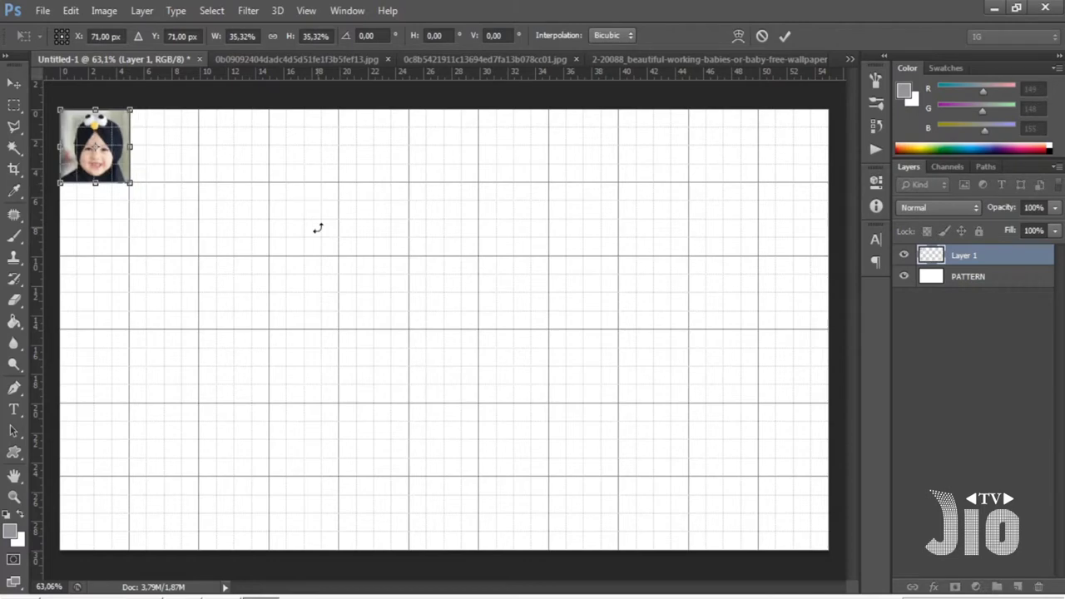
pyautogui.press('Return')
# - Select the pink-headband baby's face and paste it into the grid document
pyautogui.click(265, 60)
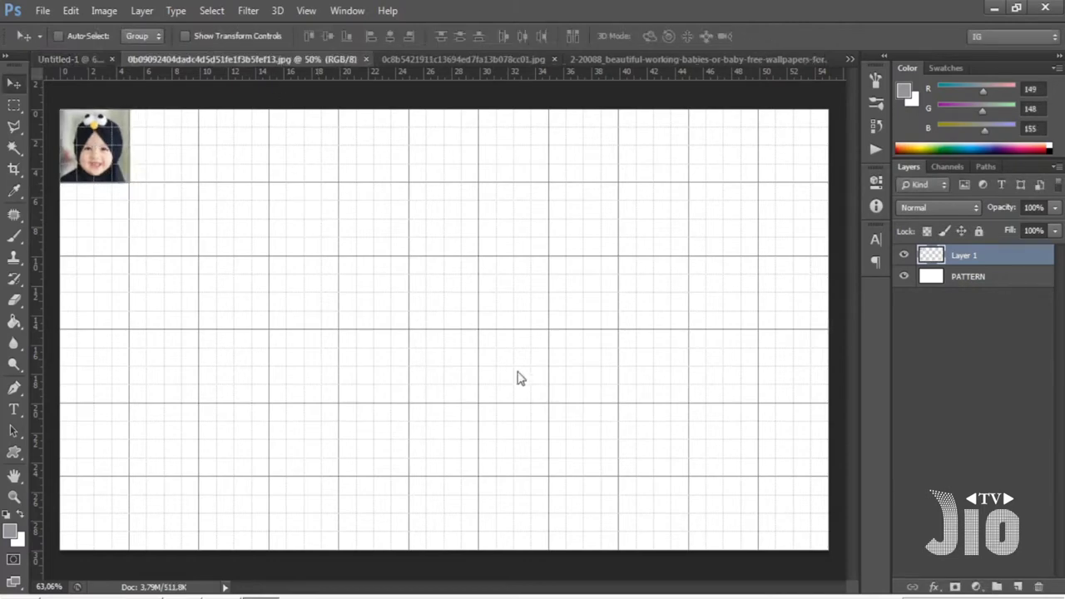
pyautogui.click(13, 105)
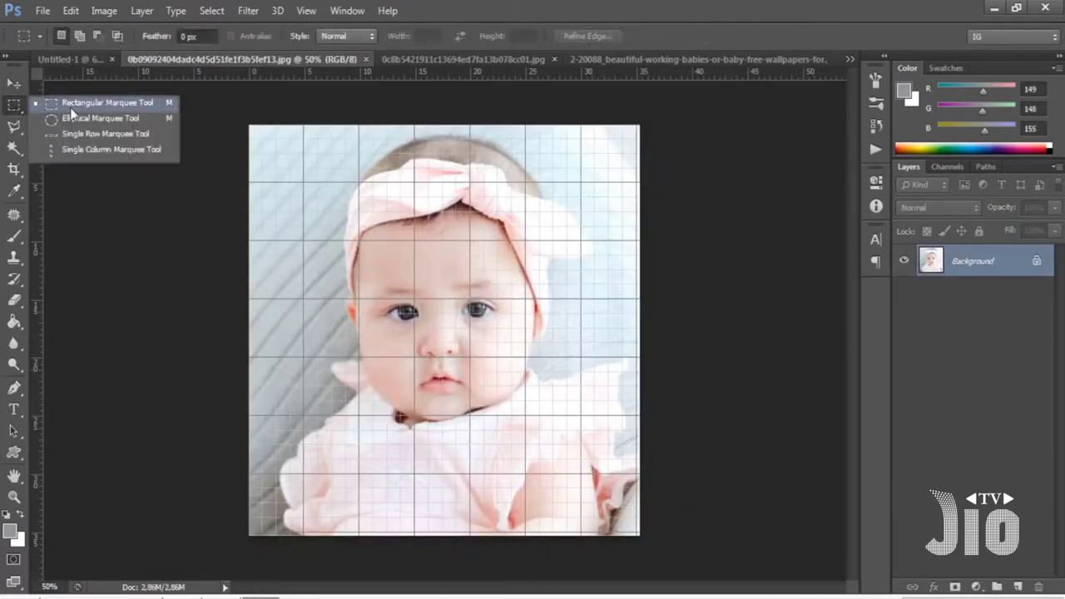
pyautogui.click(70, 108)
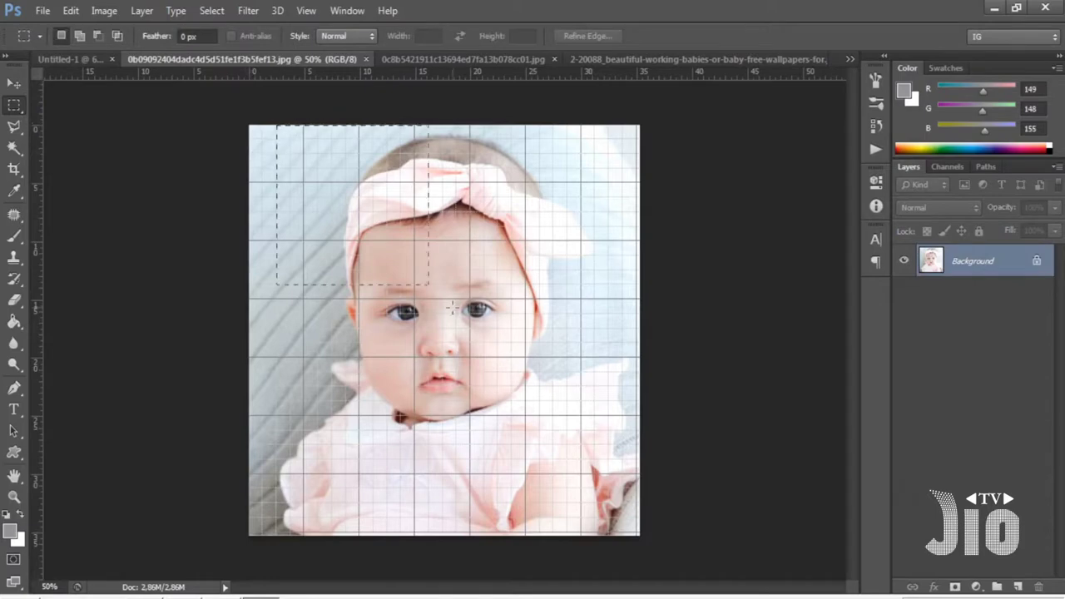
pyautogui.moveTo(452, 309); pyautogui.dragTo(593, 459)
pyautogui.moveTo(593, 458); pyautogui.dragTo(593, 458)
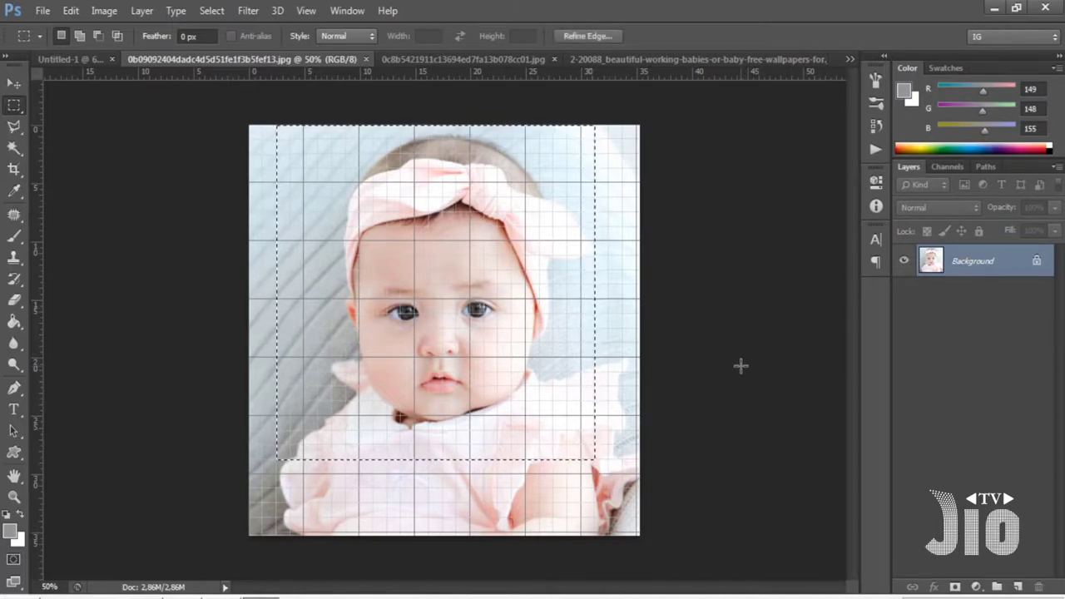
pyautogui.hotkey('ctrl', 'h')
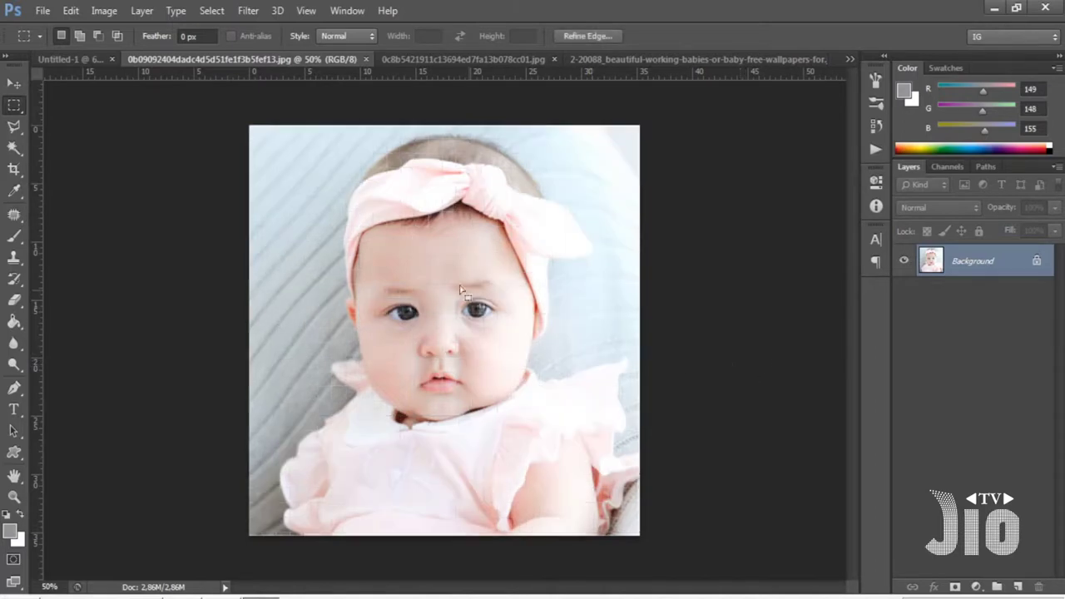
pyautogui.moveTo(278, 125); pyautogui.dragTo(602, 468)
pyautogui.click(366, 59)
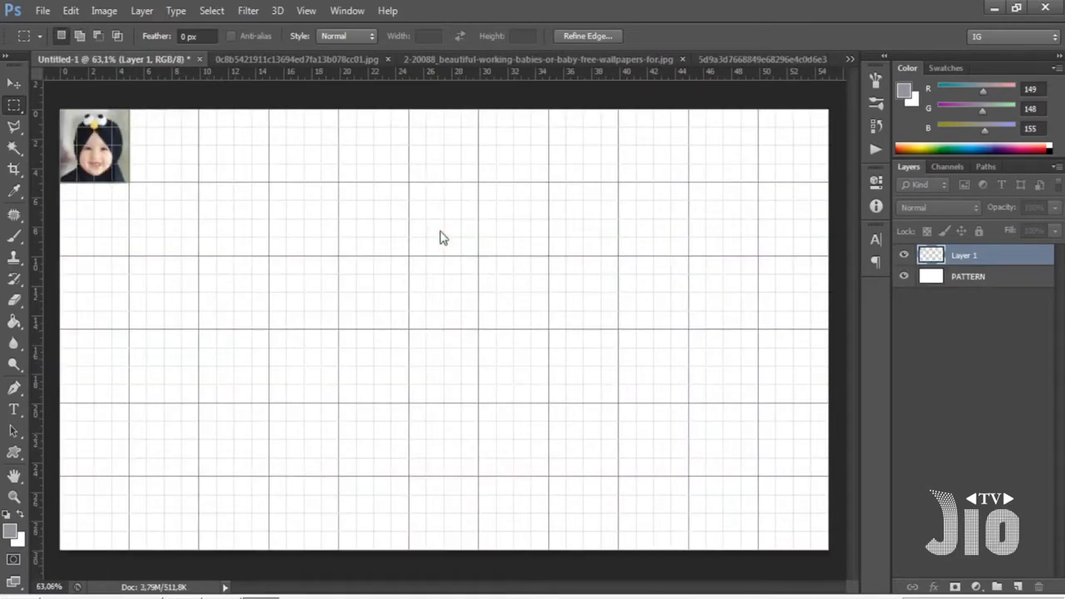
pyautogui.hotkey('ctrl', 'v')
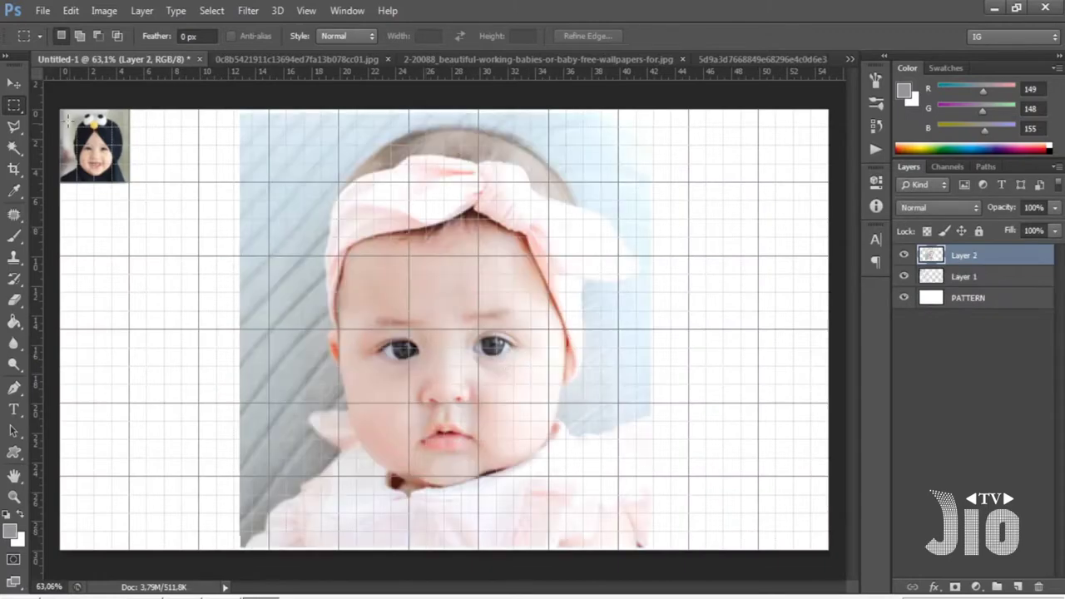
# - Scale the headband photo into the second grid square and bring up the green-turban photo
pyautogui.click(13, 83)
pyautogui.moveTo(452, 247); pyautogui.dragTo(343, 247)
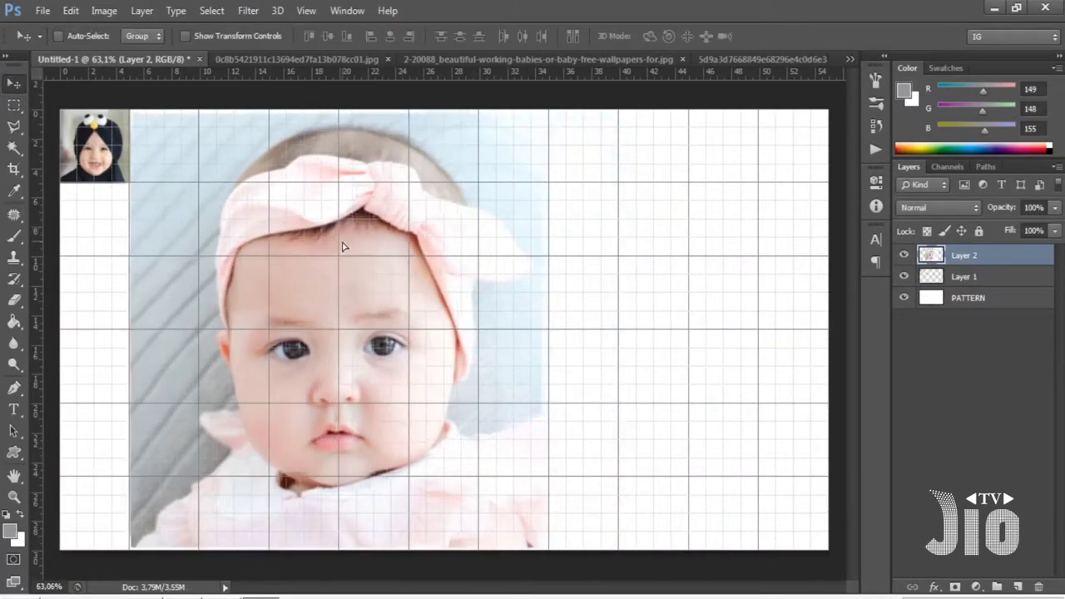
pyautogui.hotkey('ctrl', 't')
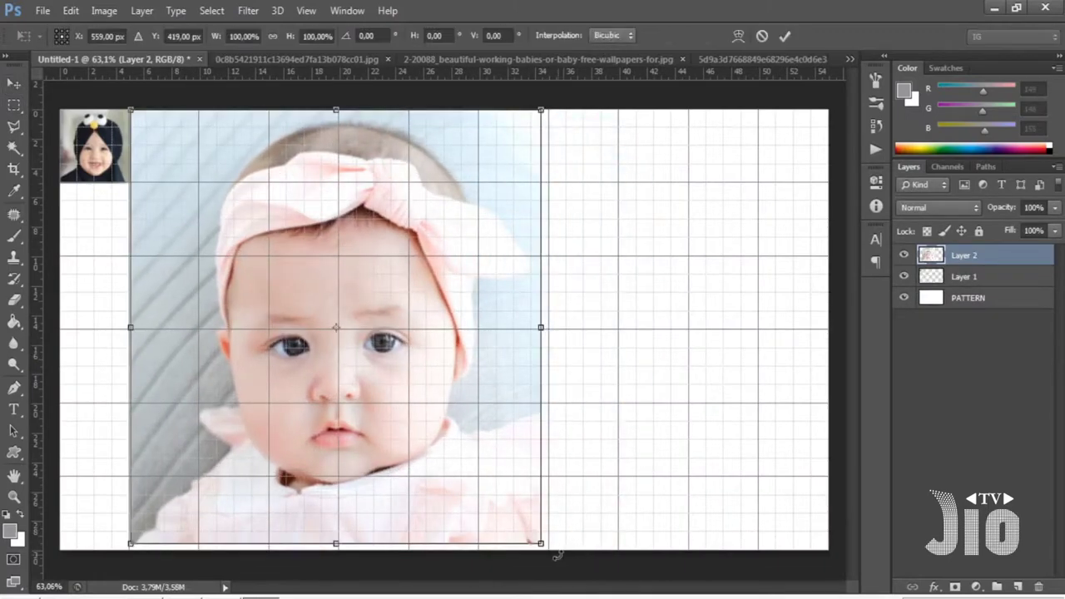
pyautogui.moveTo(531, 535); pyautogui.dragTo(204, 190)
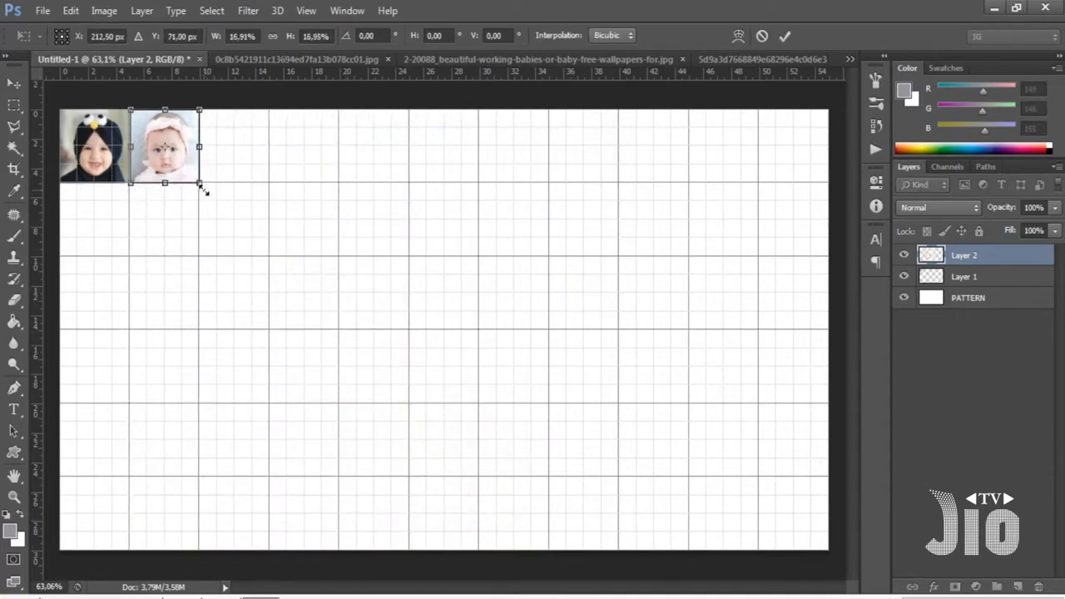
pyautogui.press('Return')
pyautogui.click(274, 59)
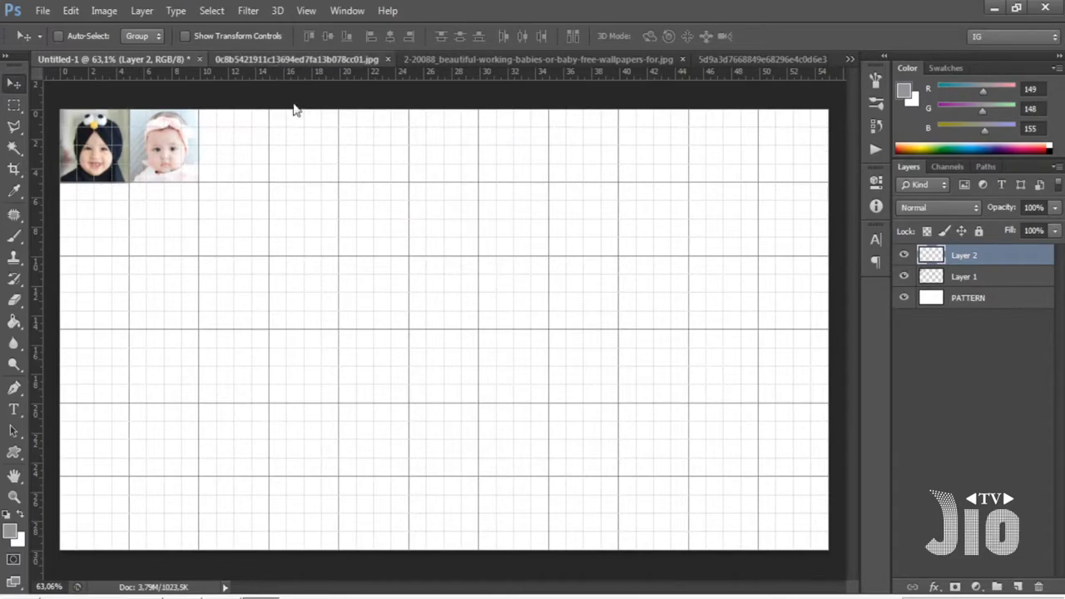
pyautogui.click(13, 105)
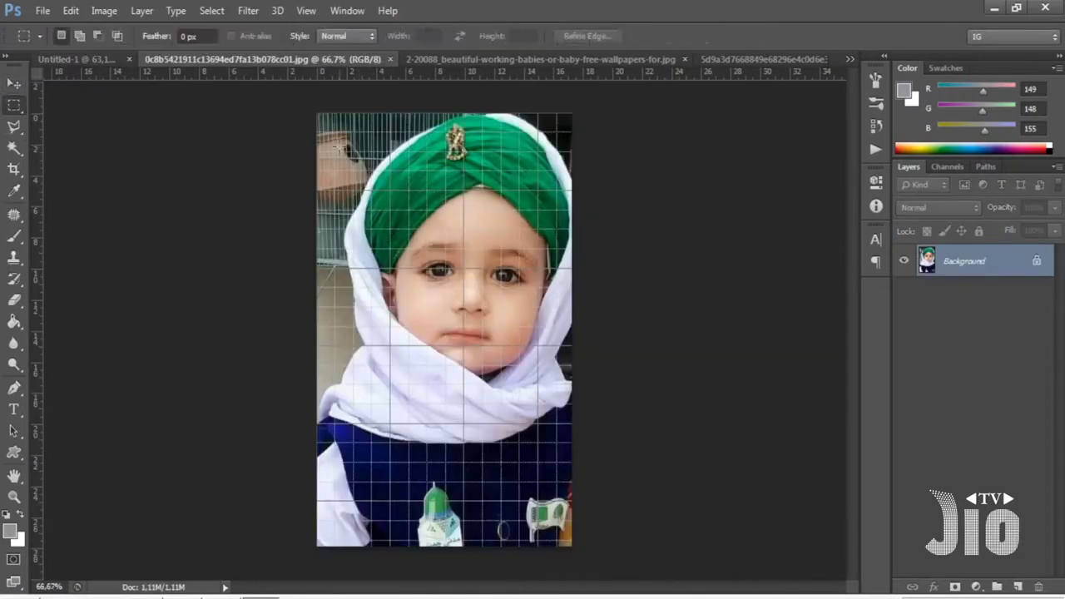
# - Paste the green-turban baby's face as Layer 3 and scale it into the third top-row cell
pyautogui.moveTo(506, 298); pyautogui.dragTo(574, 387)
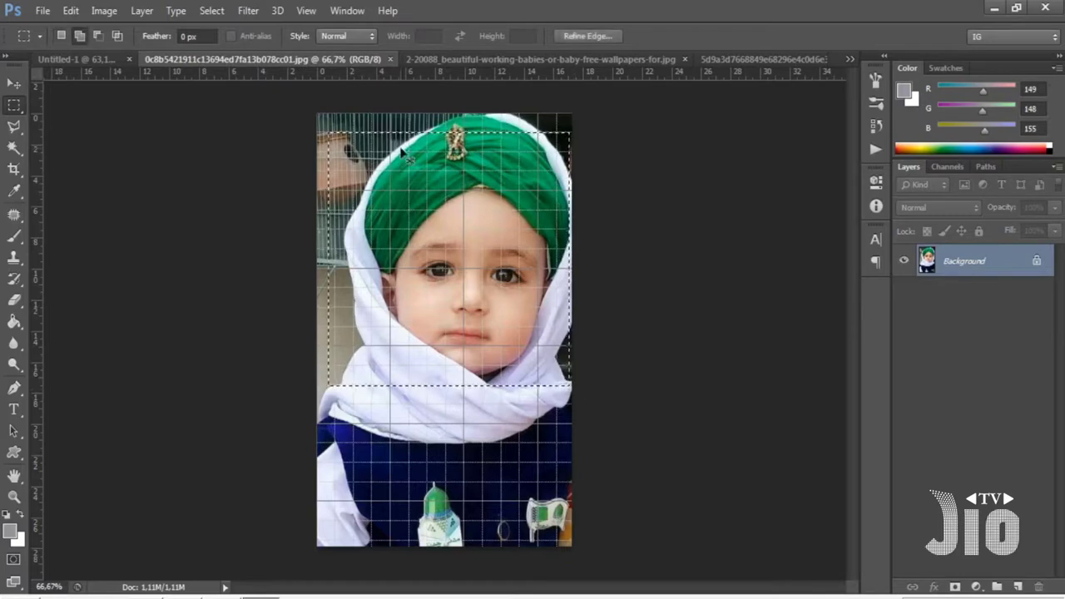
pyautogui.click(387, 60)
pyautogui.hotkey('ctrl', 'v')
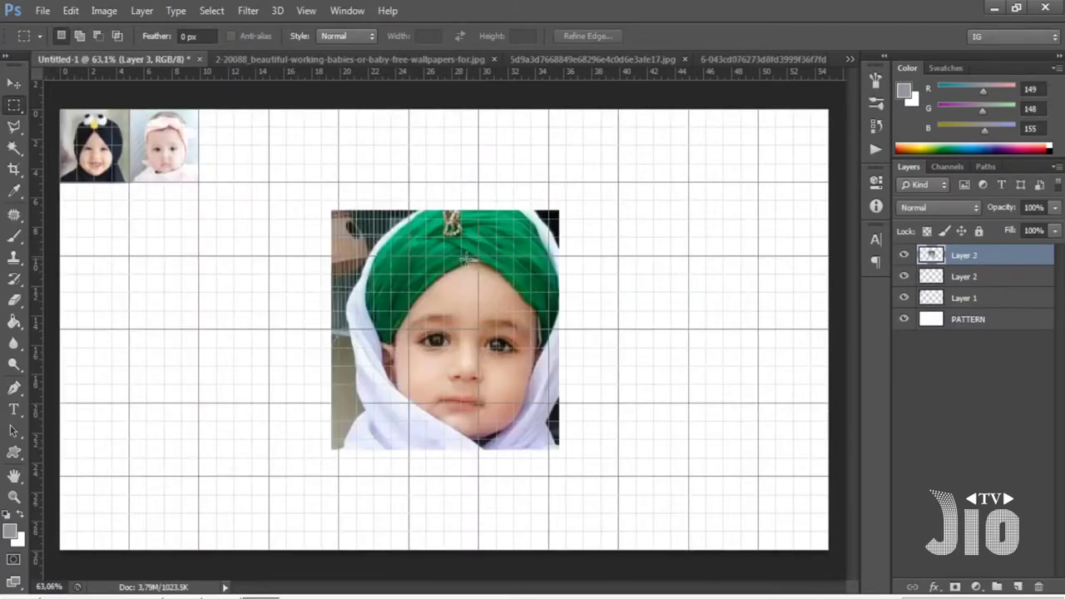
pyautogui.click(14, 84)
pyautogui.moveTo(383, 288); pyautogui.dragTo(251, 187)
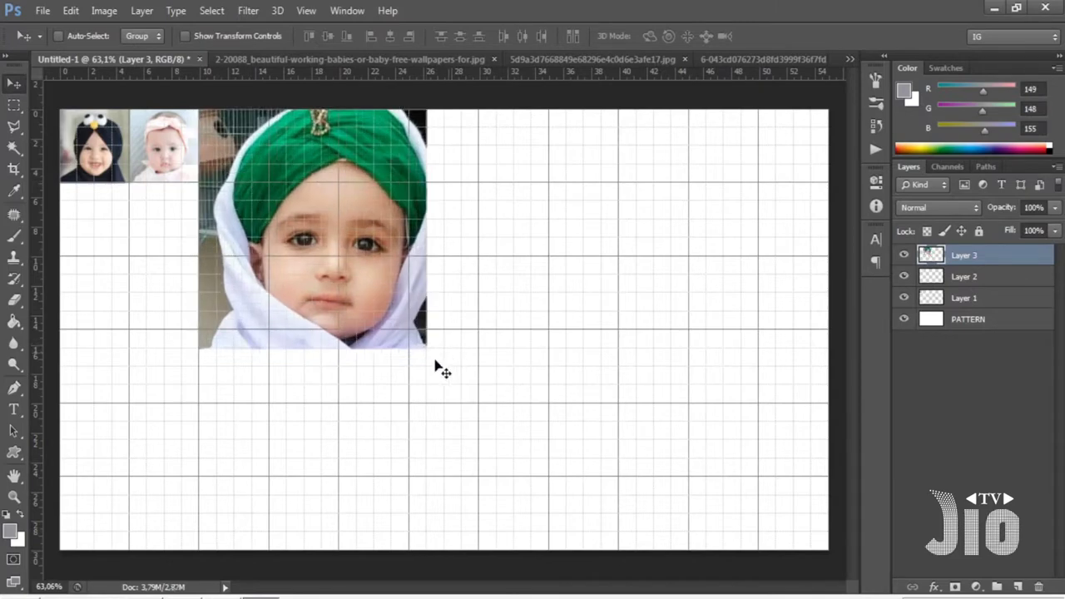
pyautogui.hotkey('ctrl', 't')
pyautogui.moveTo(428, 350)
pyautogui.mouseDown()
pyautogui.moveTo(338, 222)
pyautogui.moveTo(274, 186)
pyautogui.mouseUp()
pyautogui.press('Return')
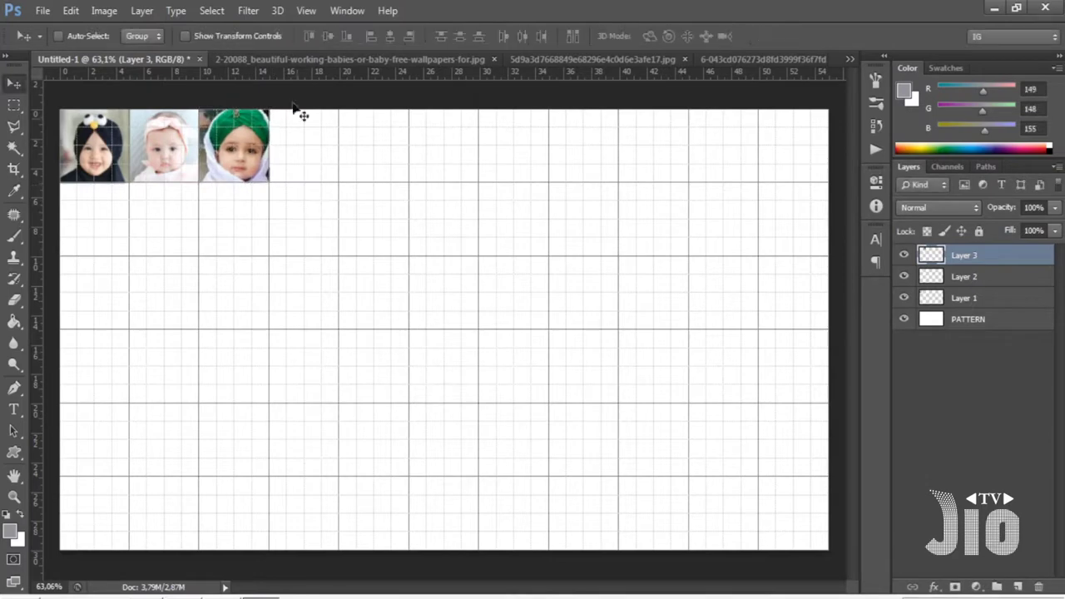
# - Copy the hooded baby's face, close the wallpaper without saving, and paste it in
pyautogui.click(290, 61)
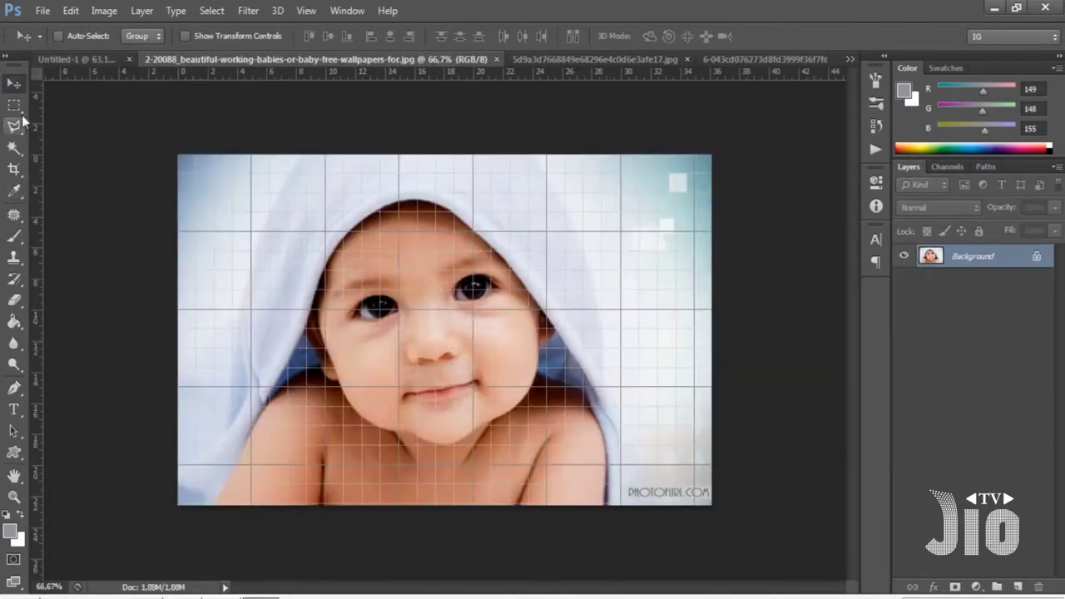
pyautogui.press('m')
pyautogui.moveTo(263, 166); pyautogui.dragTo(602, 488)
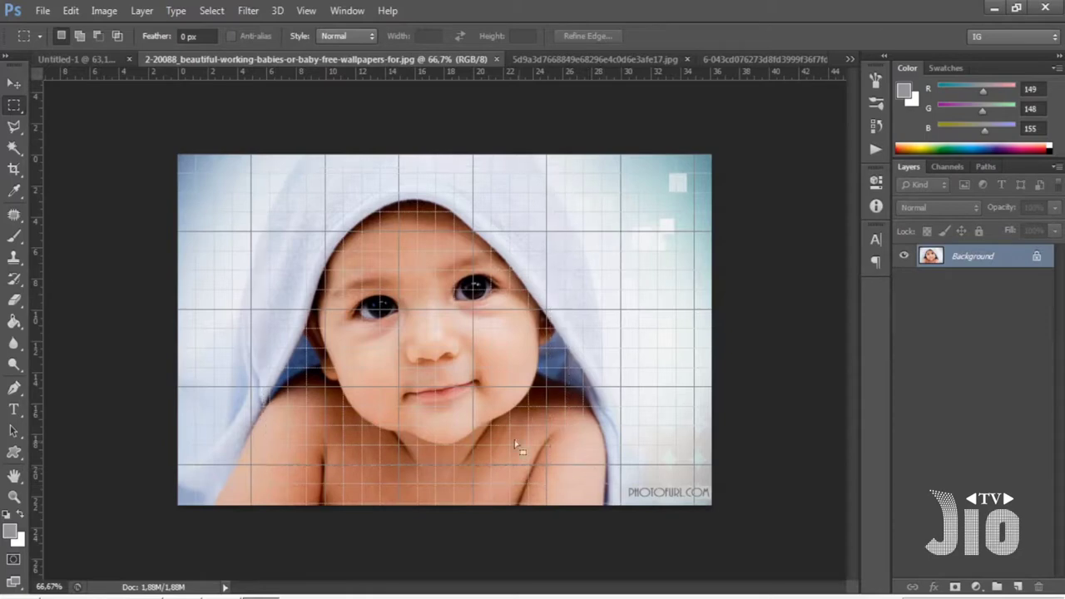
pyautogui.moveTo(570, 434); pyautogui.dragTo(585, 433)
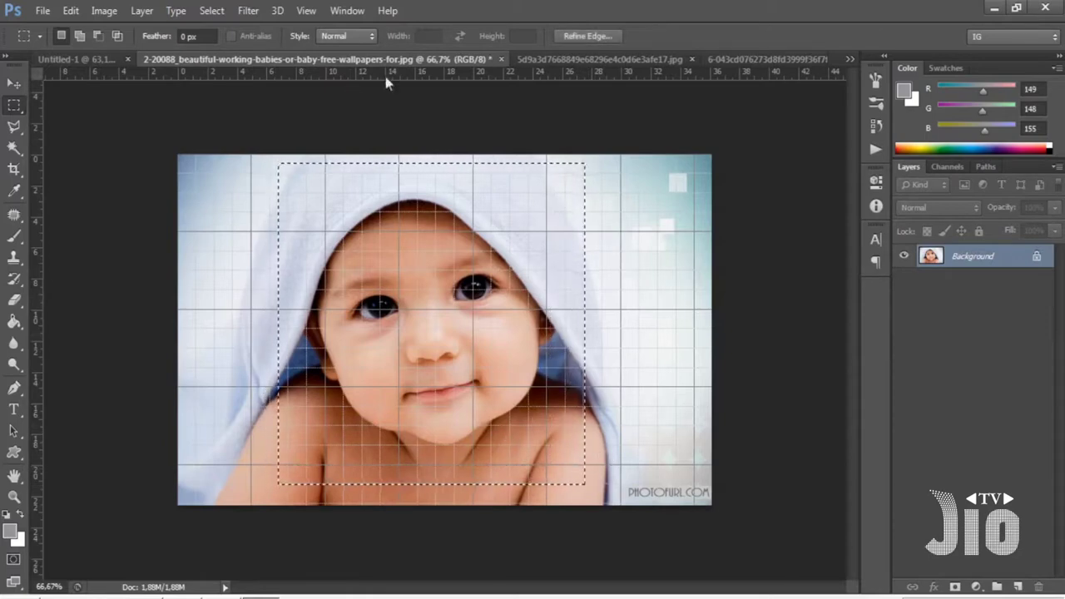
pyautogui.click(497, 59)
pyautogui.click(537, 242)
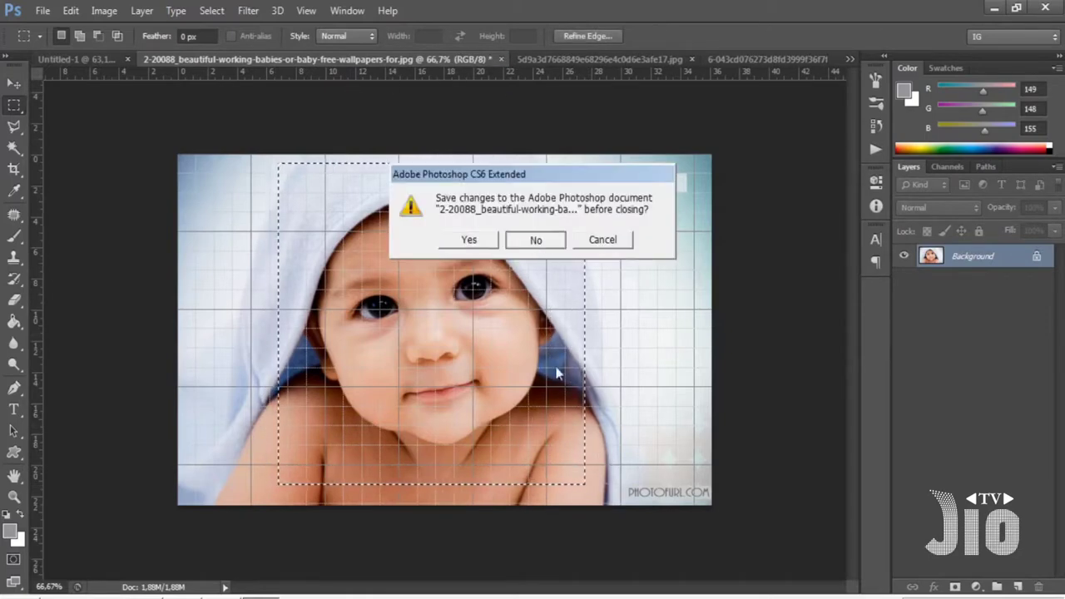
pyautogui.hotkey('ctrl', 'v')
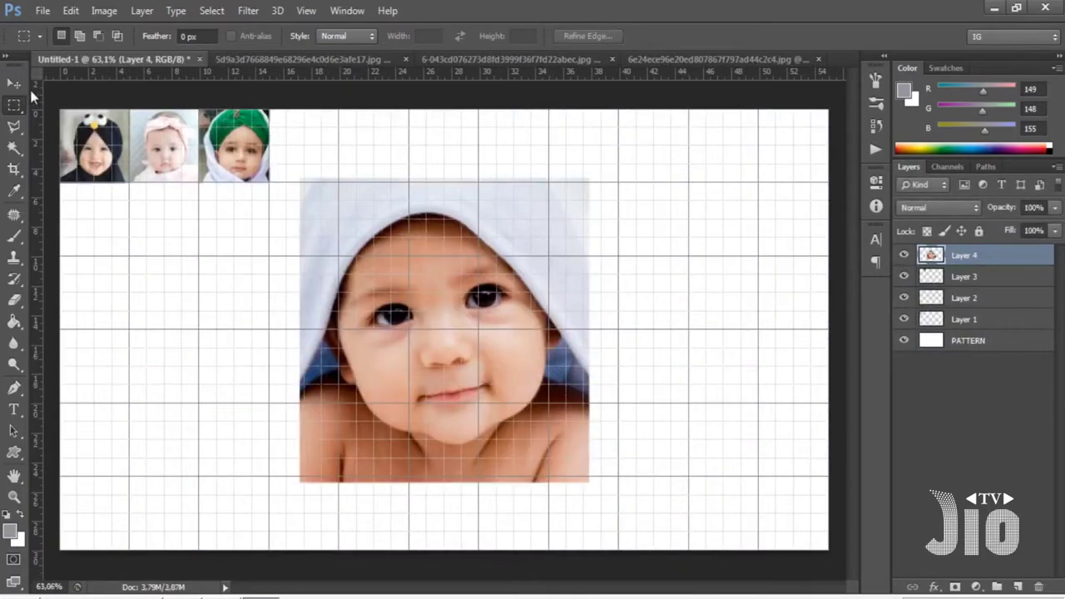
# - Move and scale the hooded baby photo into the fourth top-row grid cell
pyautogui.click(13, 83)
pyautogui.moveTo(449, 308); pyautogui.dragTo(427, 231)
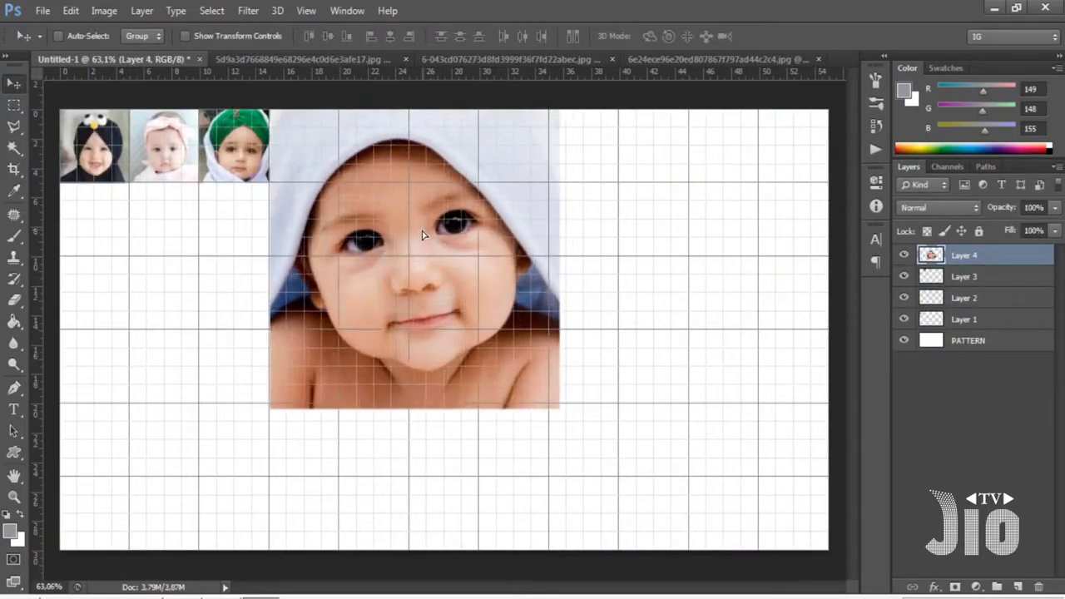
pyautogui.hotkey('ctrl', 't')
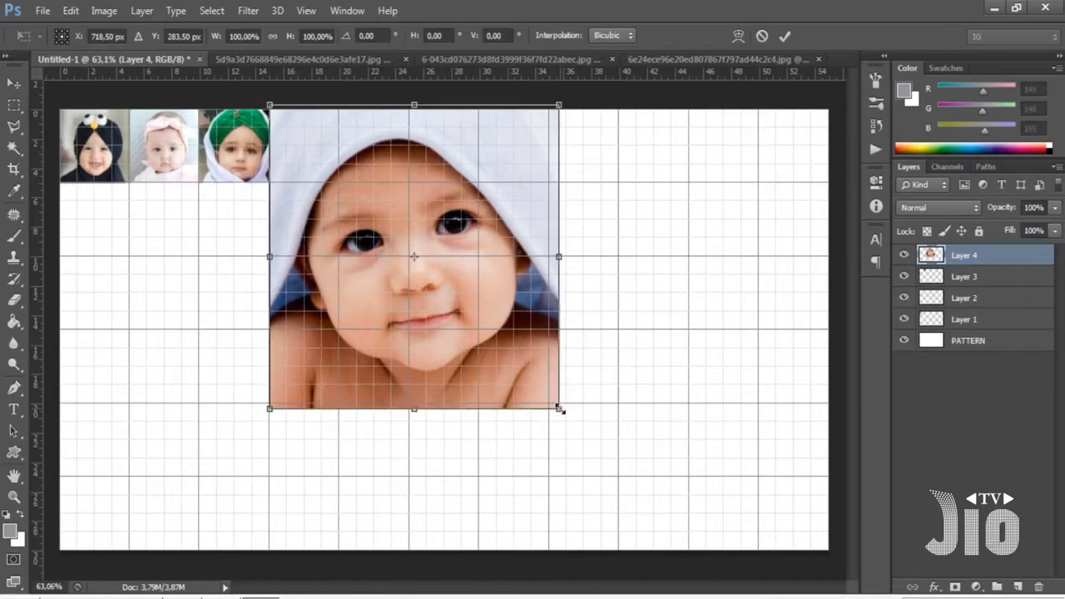
pyautogui.moveTo(551, 404); pyautogui.dragTo(334, 185)
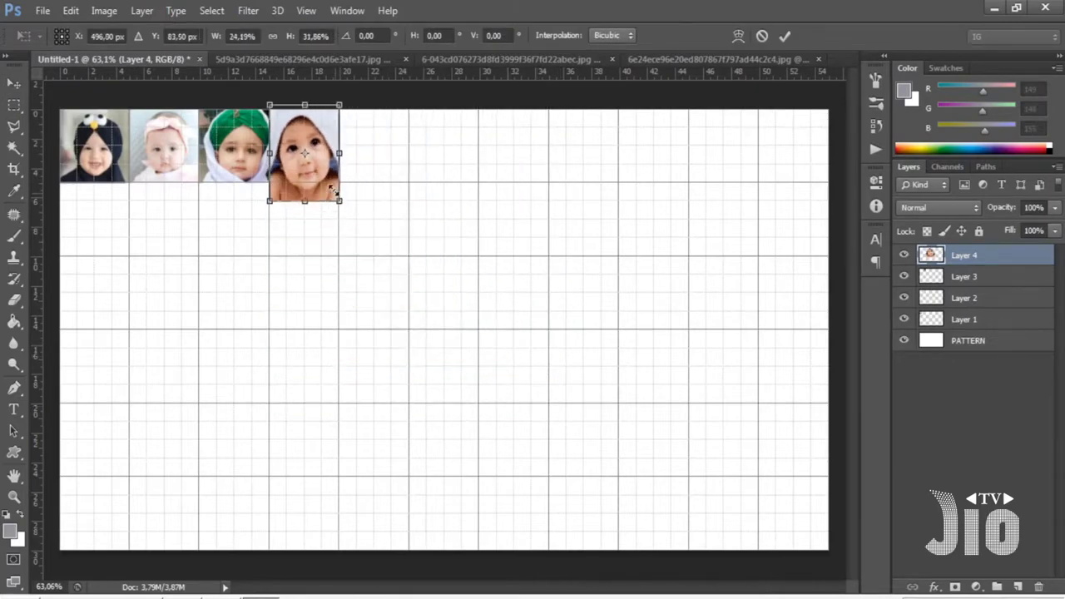
pyautogui.press('Return')
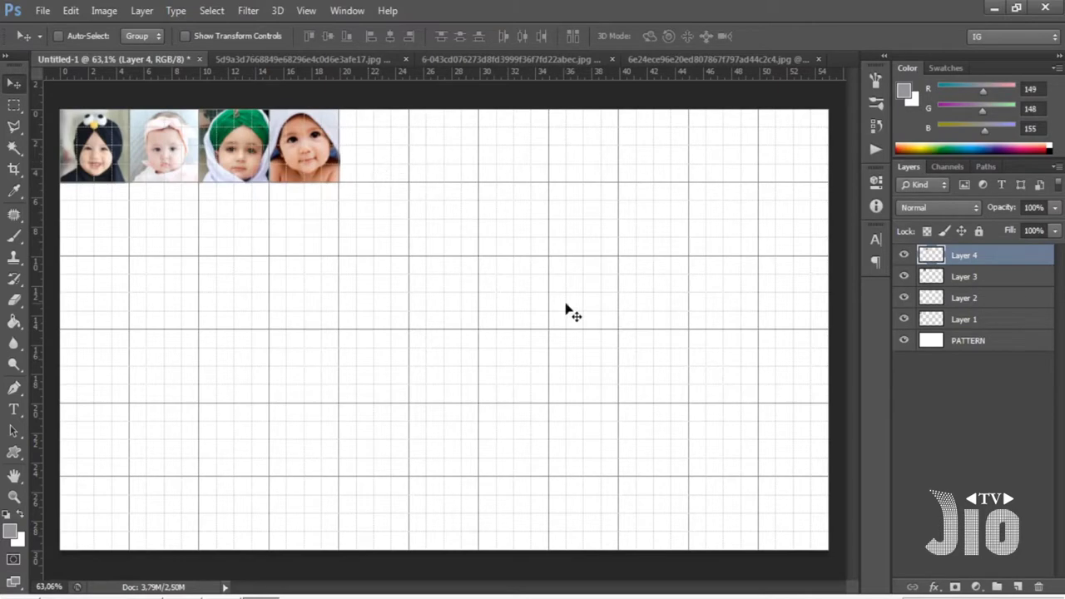
# - Close the remaining baby photo documents, including the beige-hijab photo
pyautogui.click(292, 60)
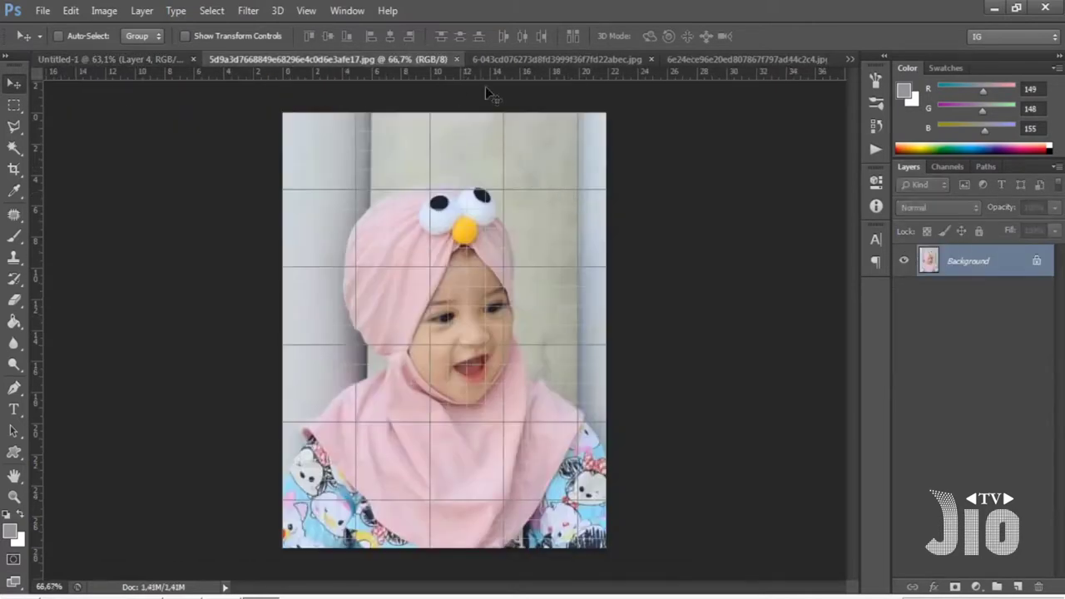
pyautogui.moveTo(540, 63); pyautogui.dragTo(387, 58)
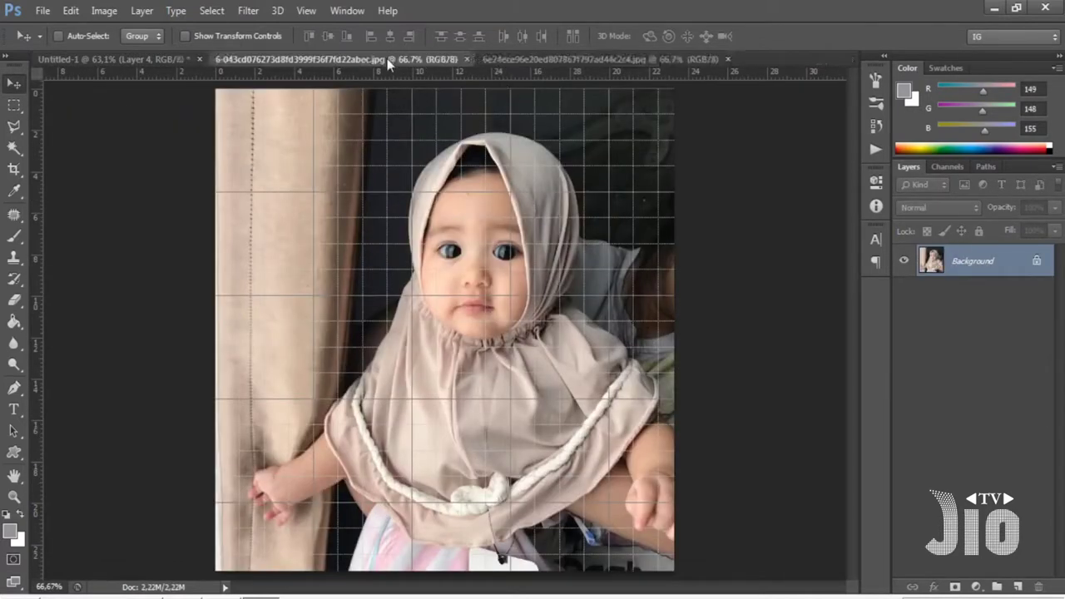
pyautogui.click(467, 59)
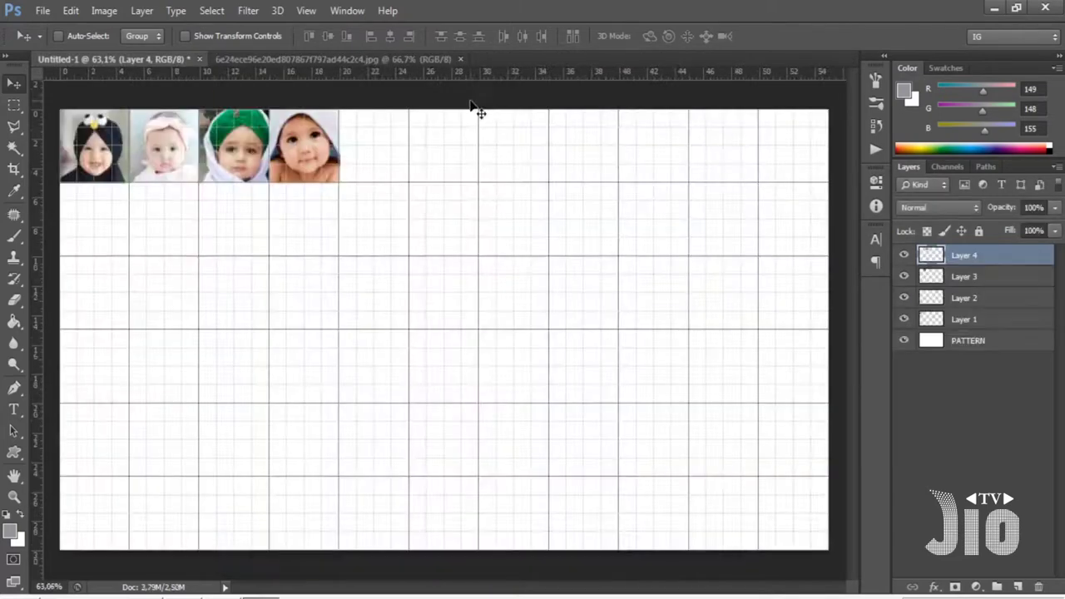
pyautogui.click(303, 59)
pyautogui.click(460, 59)
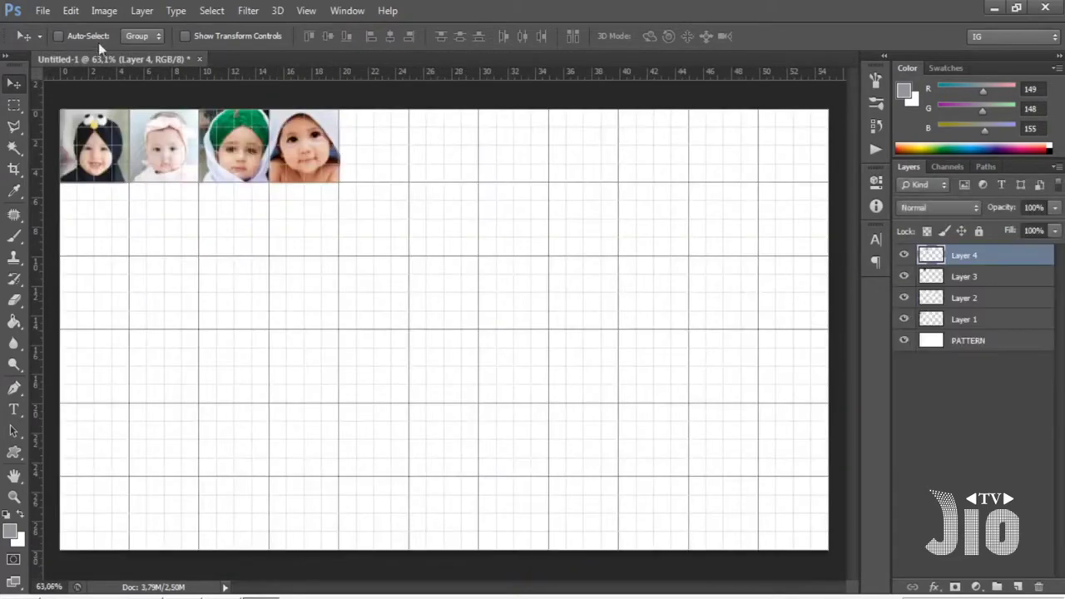
# - Open PATTERN.psd from the bottom of the PATTERN folder
pyautogui.click(44, 12)
pyautogui.hotkey('ctrl', 'o')
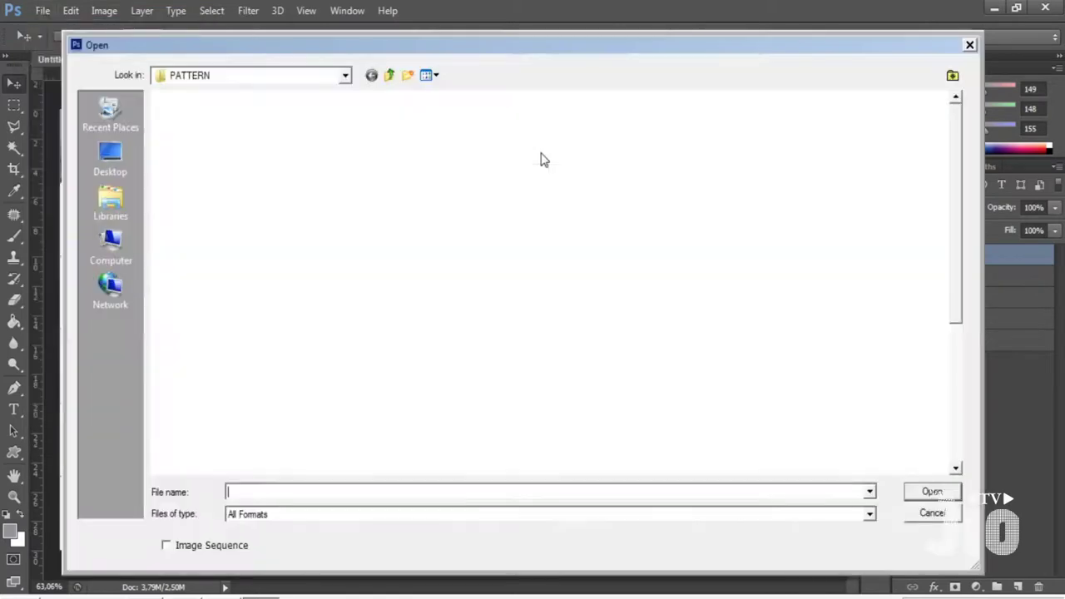
pyautogui.moveTo(954, 199); pyautogui.dragTo(955, 337)
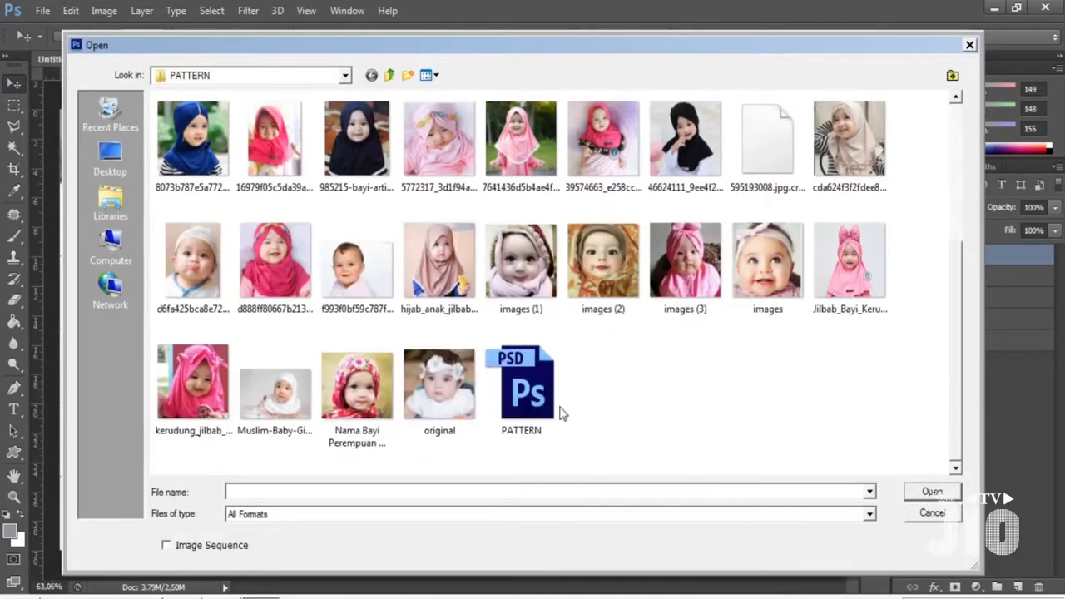
pyautogui.doubleClick(533, 391)
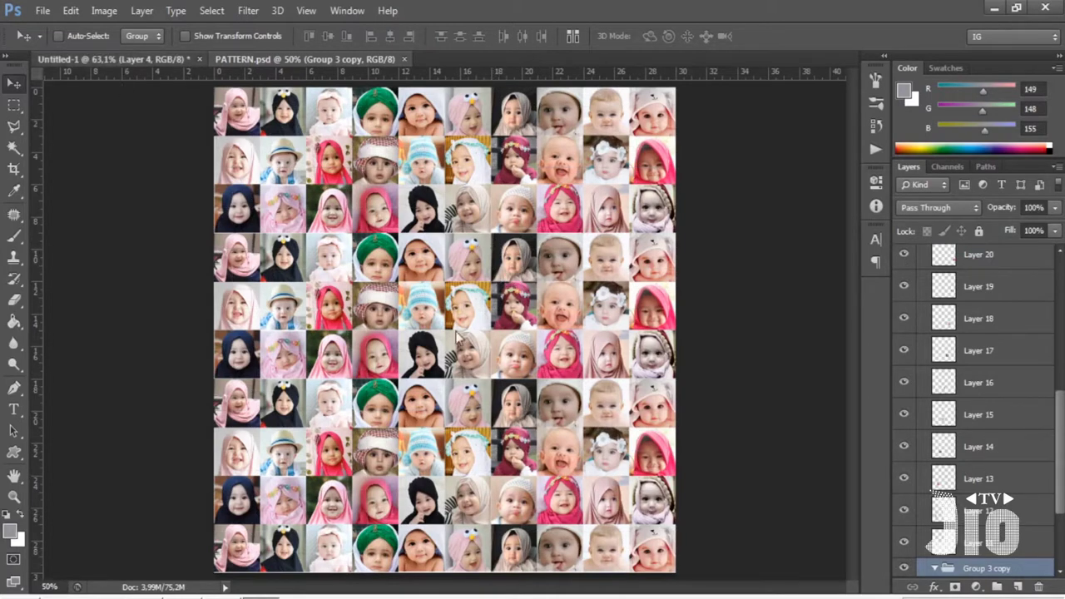
# - Return to Untitled-1 and start Edit > Define Pattern from its four-photo grid
pyautogui.click(120, 59)
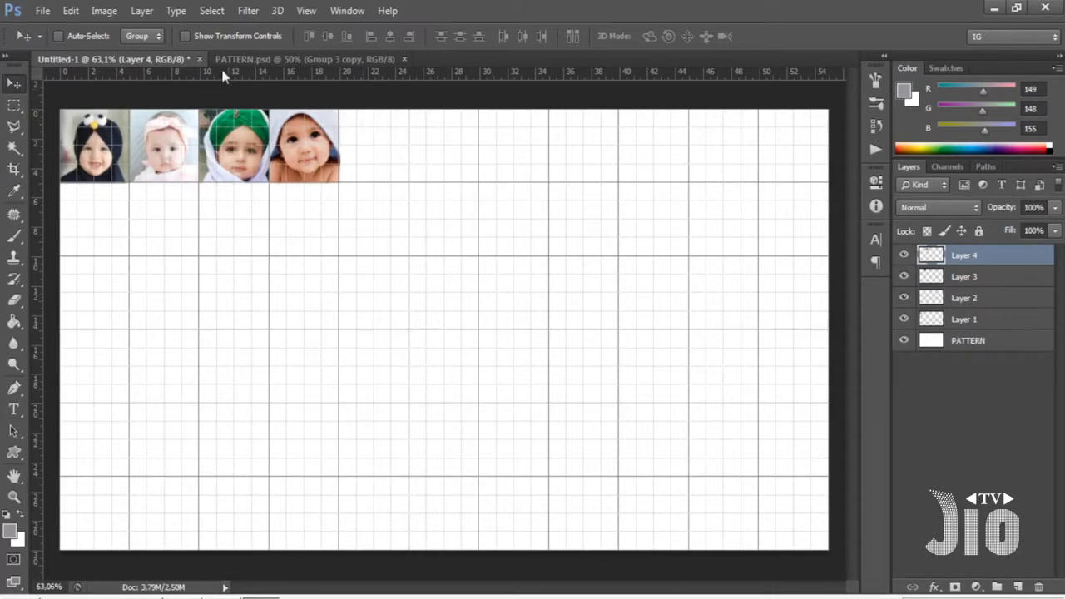
pyautogui.click(71, 10)
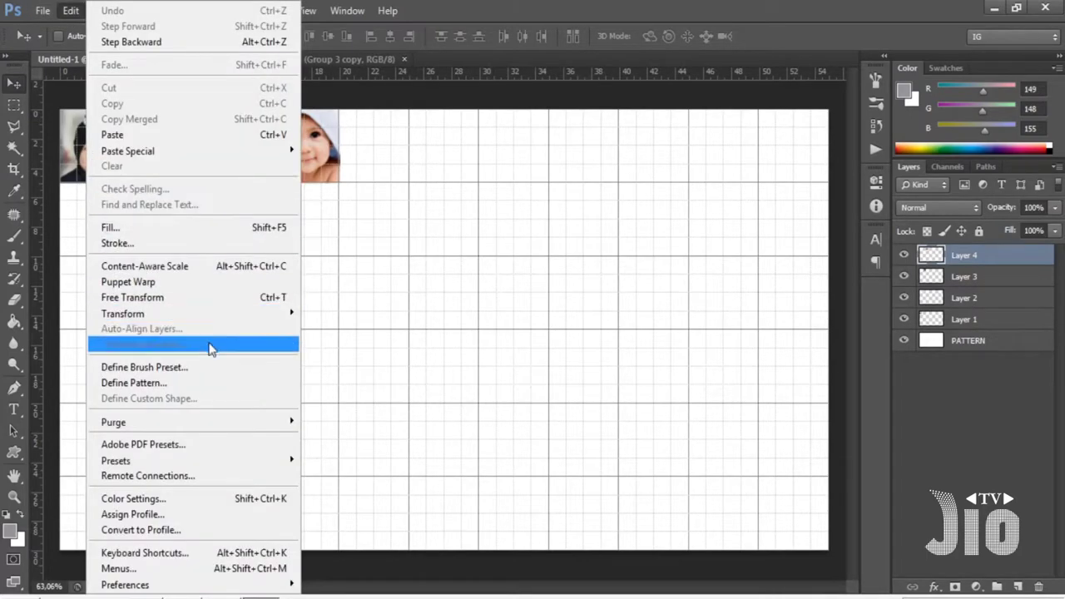
pyautogui.click(209, 381)
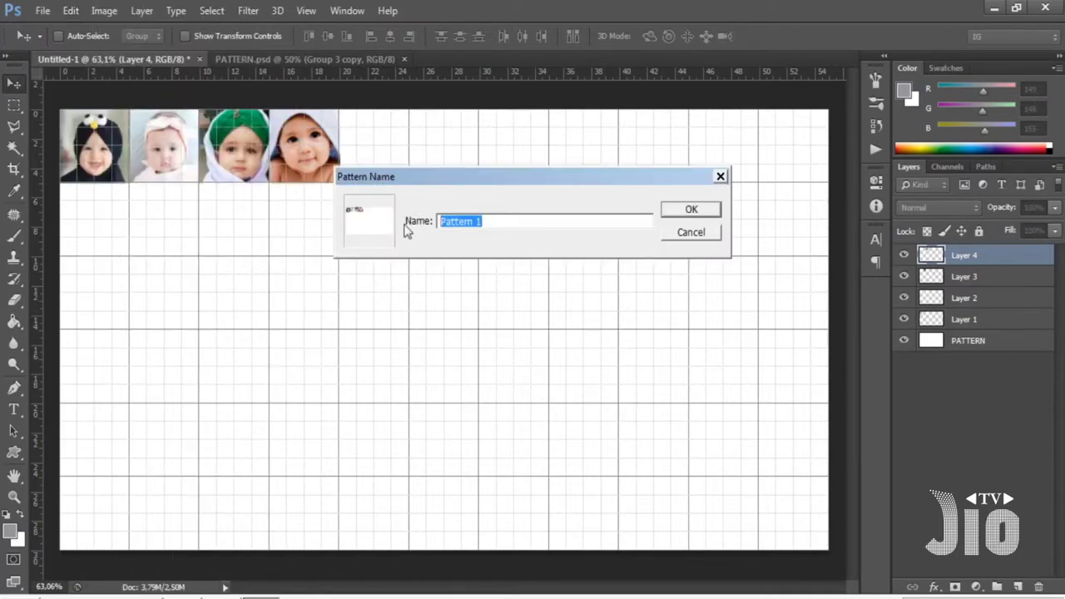
# - Dismiss the Pattern Name dialog and close Untitled-1 without saving, then PATTERN.psd
pyautogui.click(720, 176)
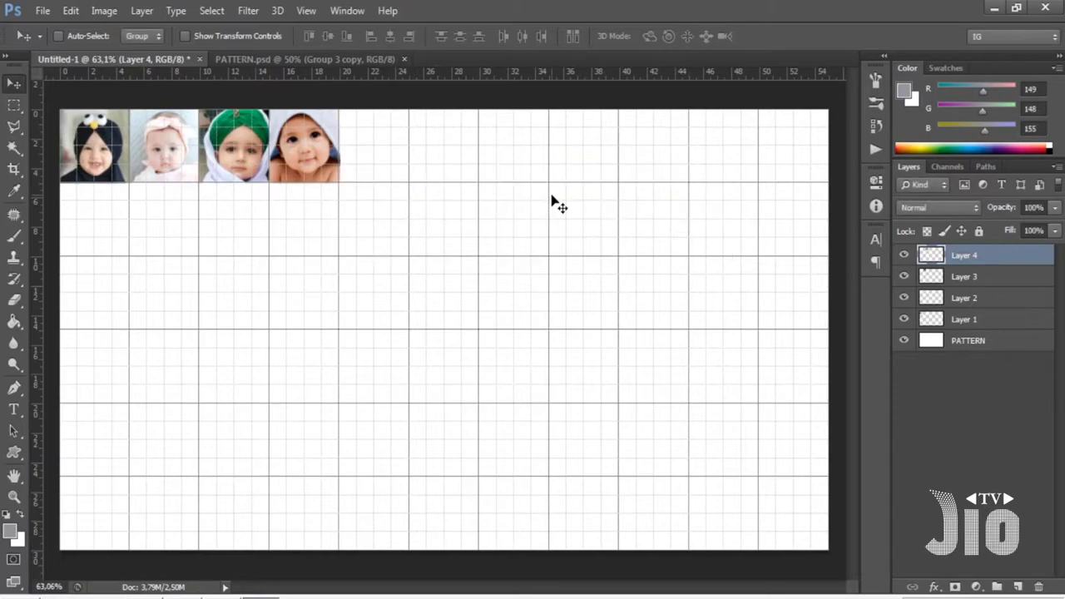
pyautogui.click(367, 59)
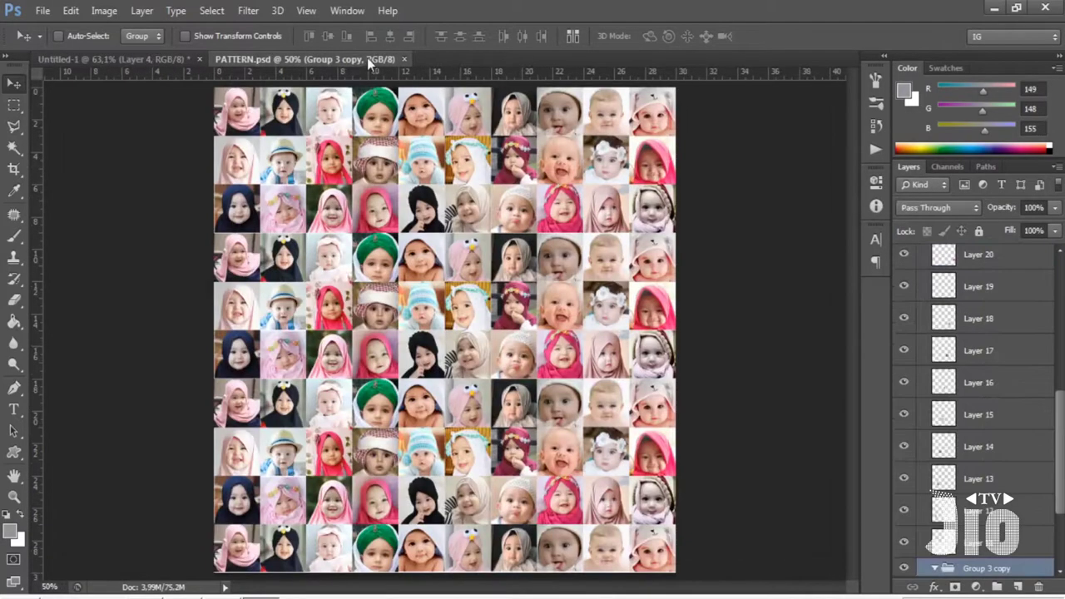
pyautogui.click(200, 59)
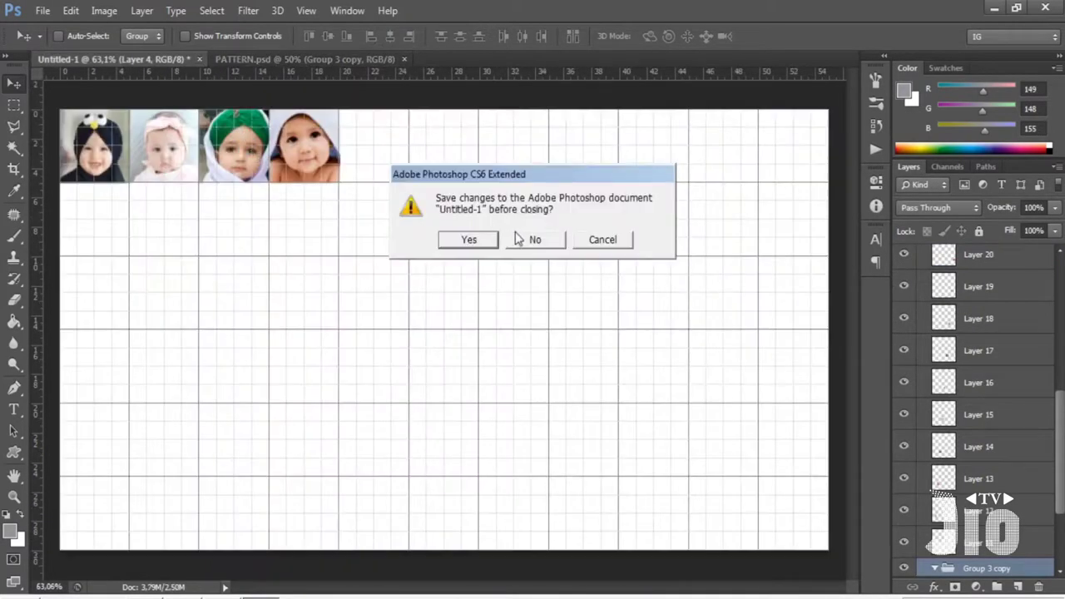
pyautogui.click(536, 240)
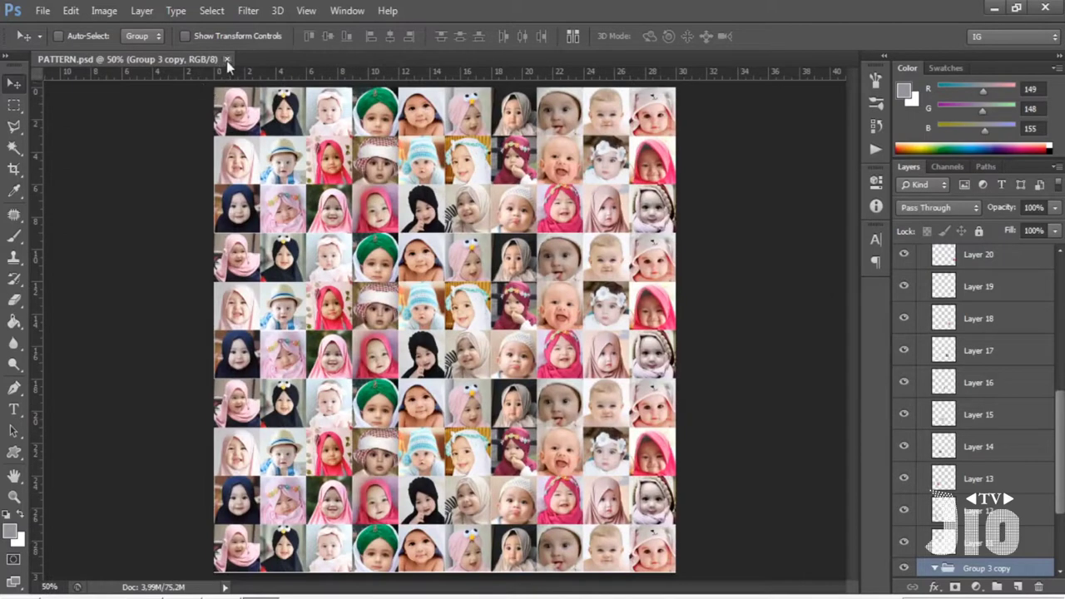
pyautogui.click(227, 59)
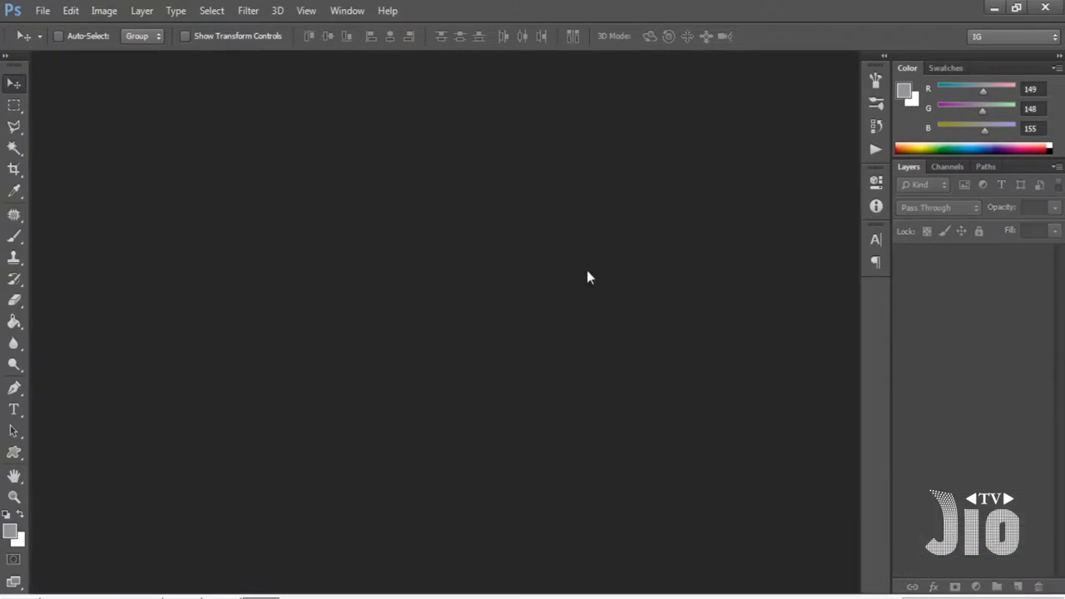
# - Open the knit-hat baby portrait from the BABY folder
pyautogui.click(42, 10)
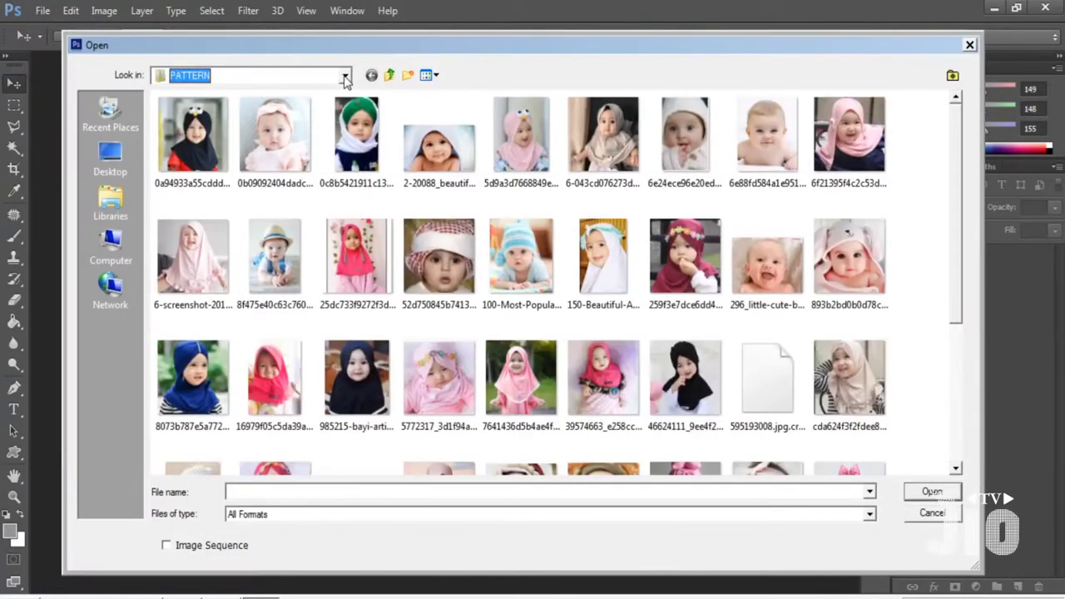
pyautogui.click(345, 77)
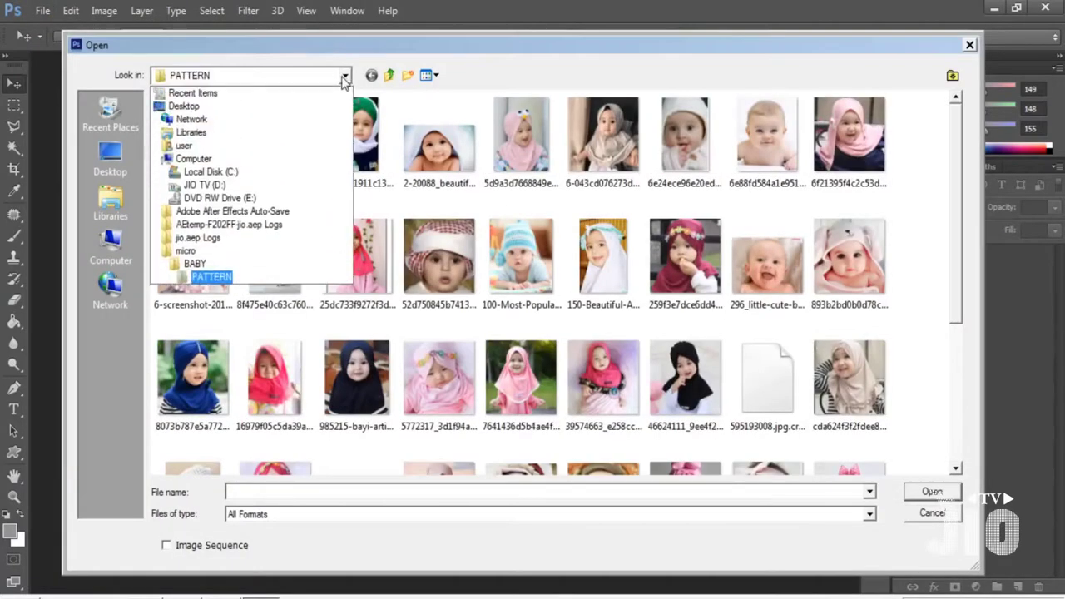
pyautogui.click(300, 267)
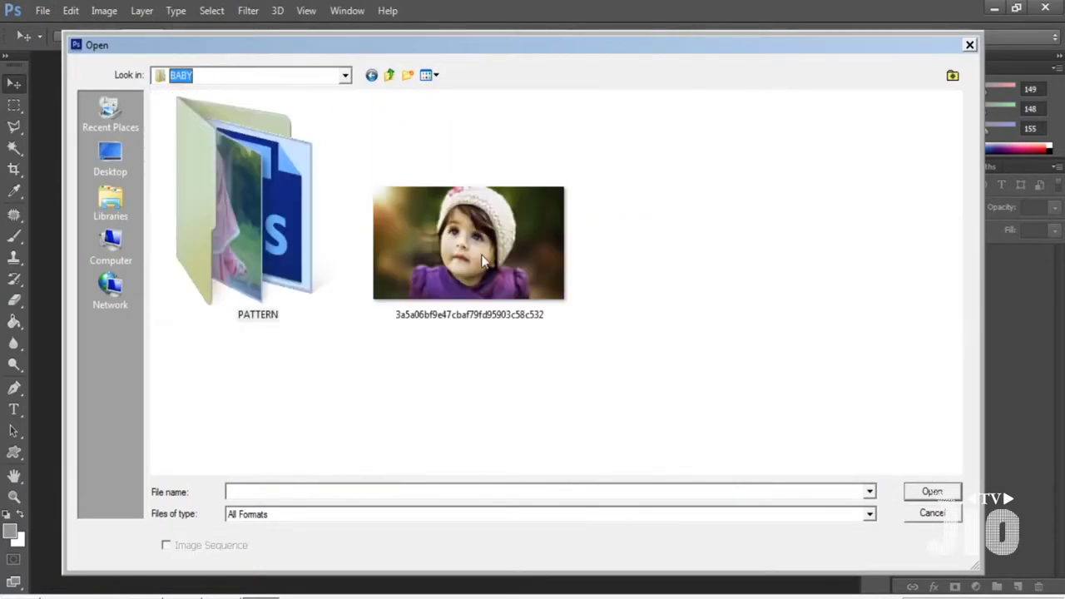
pyautogui.doubleClick(482, 256)
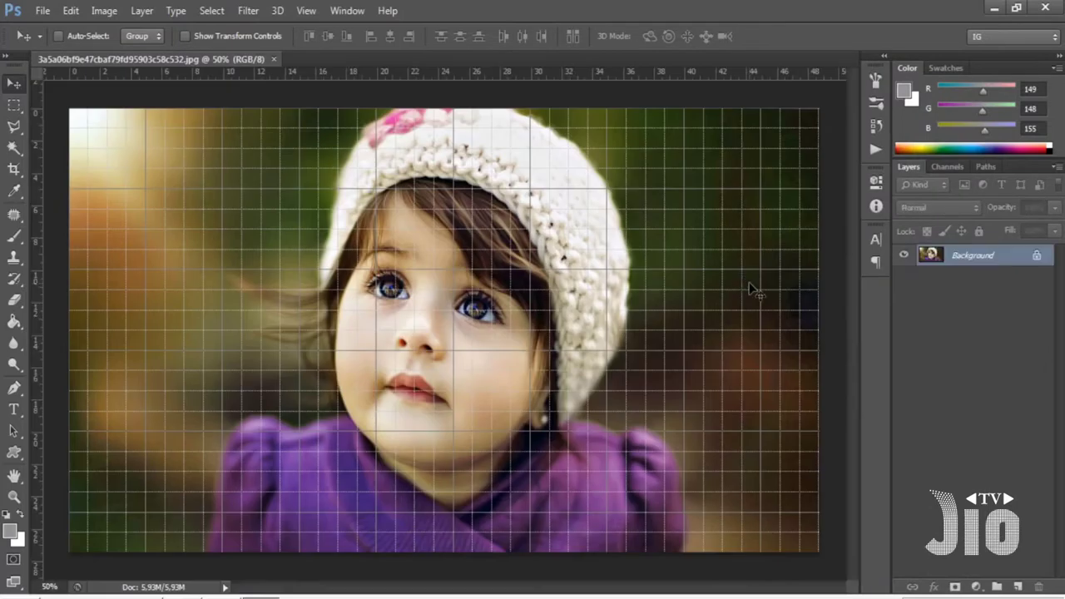
# - Hide the grid and fit the whole portrait on screen
pyautogui.hotkey('ctrl', "'")
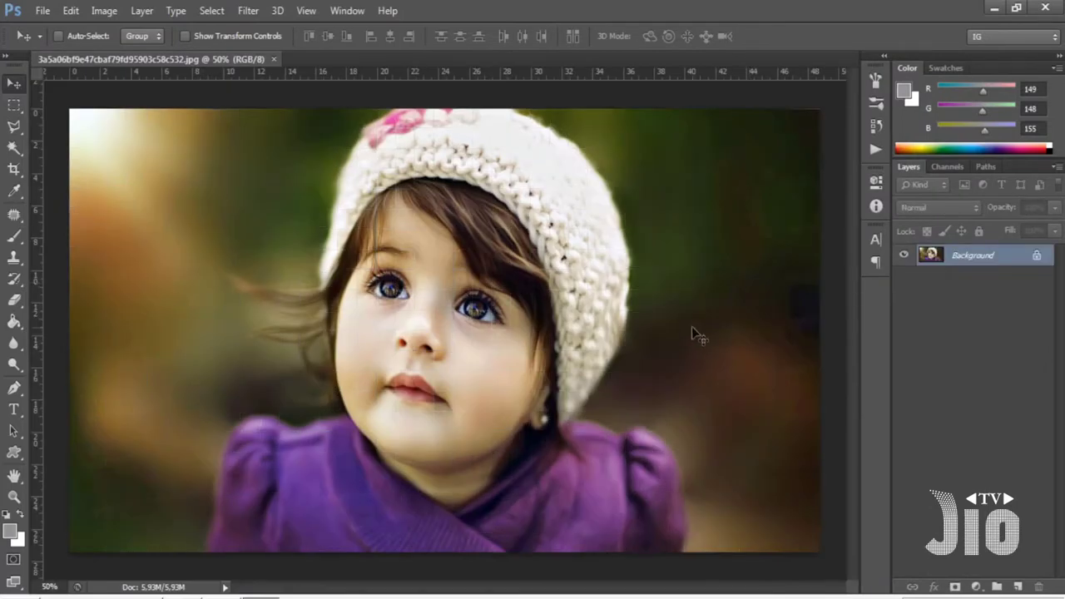
pyautogui.click(307, 11)
pyautogui.click(333, 161)
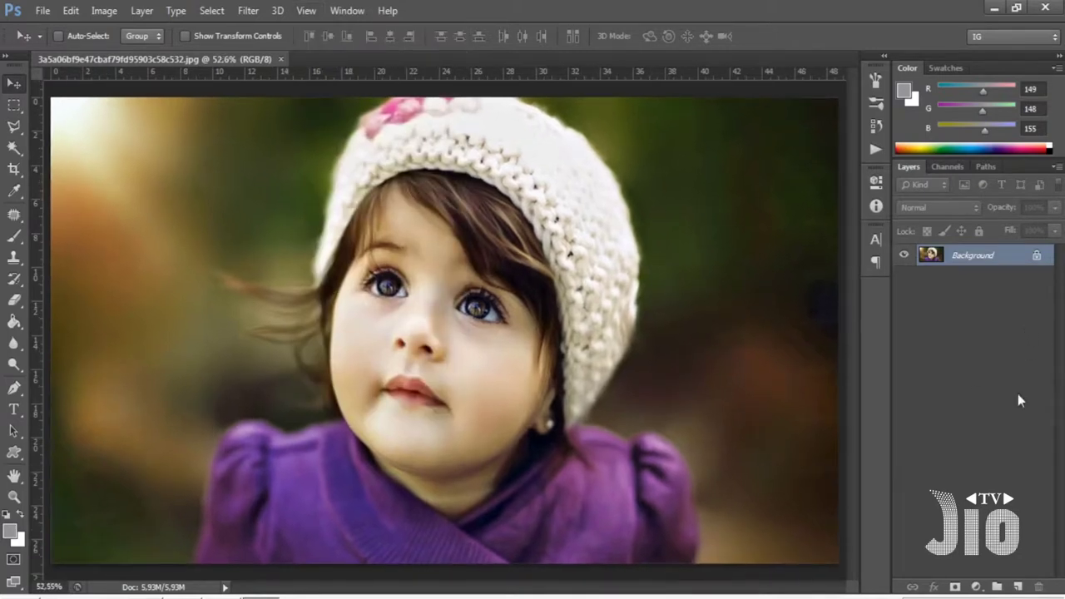
# - Add a new layer named PATTERN above the portrait and bring up Edit > Fill
pyautogui.click(1017, 587)
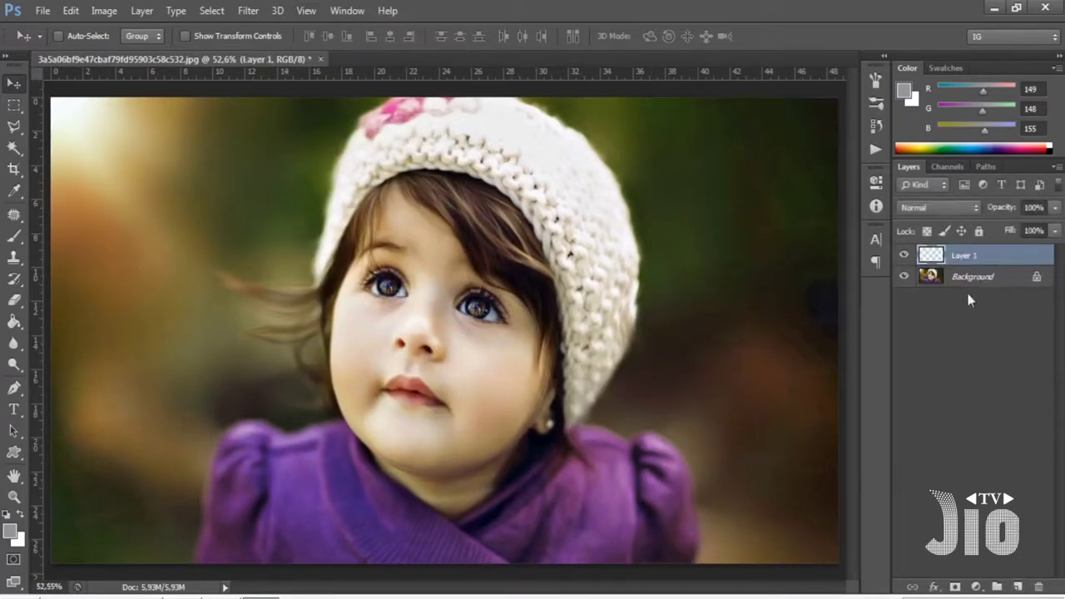
pyautogui.doubleClick(963, 257)
pyautogui.write('APPTERN')
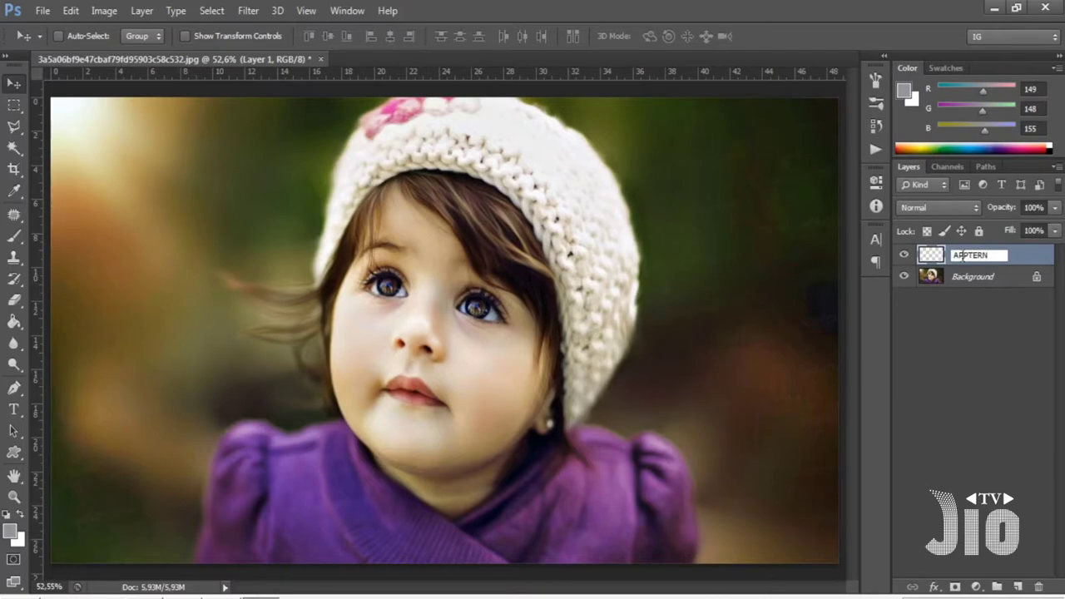
pyautogui.moveTo(999, 257); pyautogui.dragTo(888, 260)
pyautogui.write('PATTER')
pyautogui.press('Return')
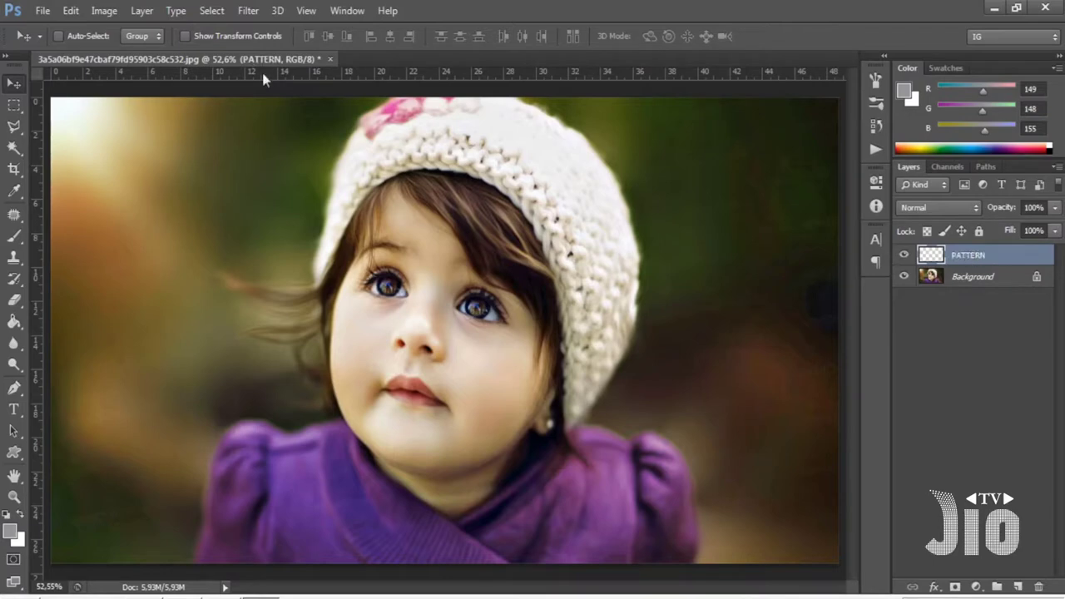
pyautogui.click(71, 10)
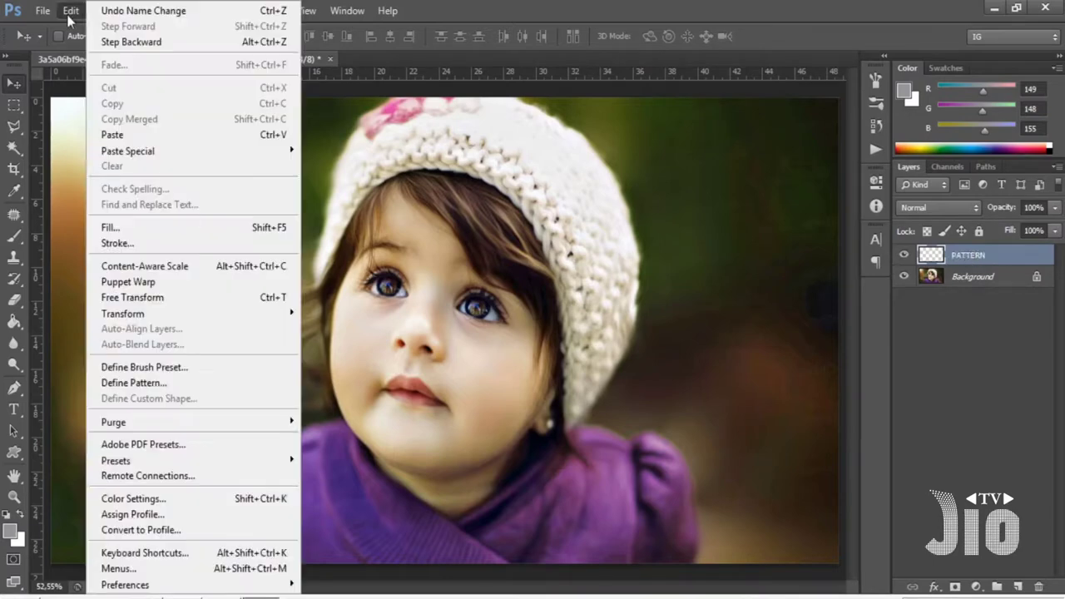
pyautogui.click(150, 227)
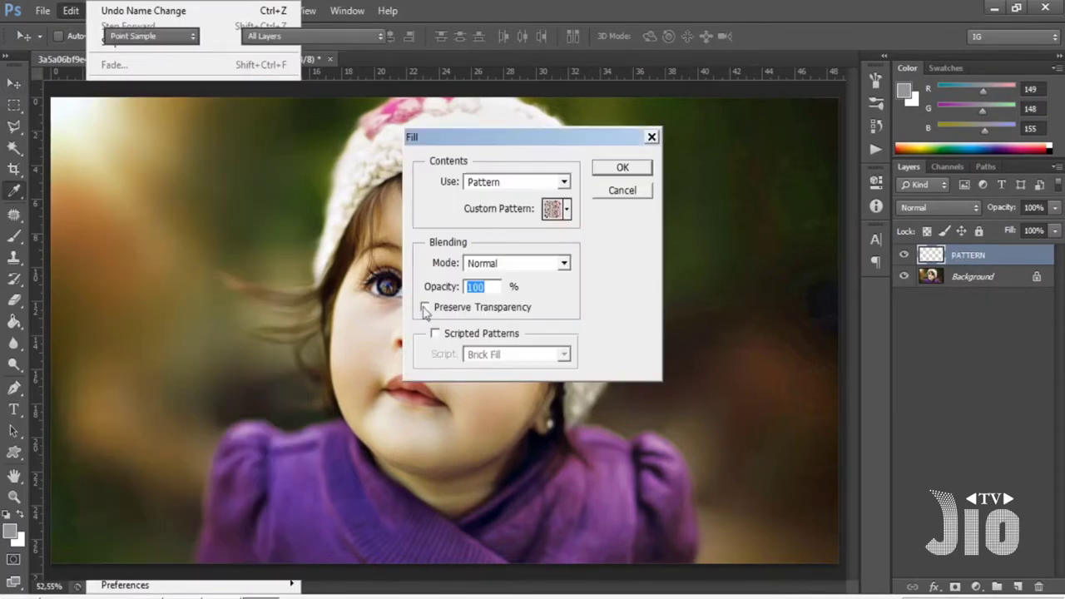
# - Fill the PATTERN layer using Pattern with the custom baby-photo tile pattern
pyautogui.click(559, 183)
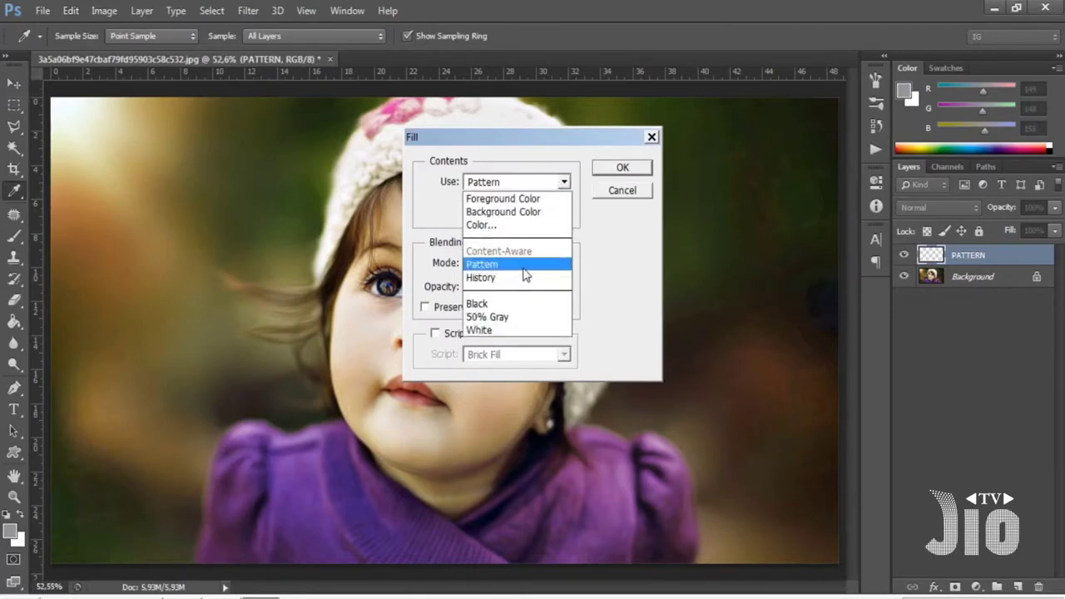
pyautogui.click(525, 267)
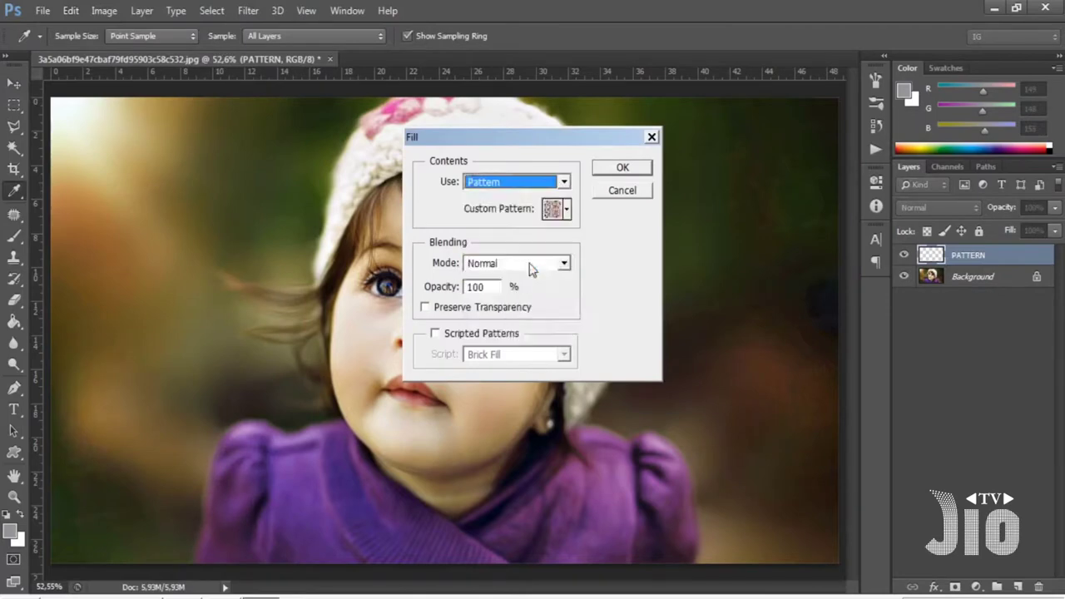
pyautogui.click(567, 213)
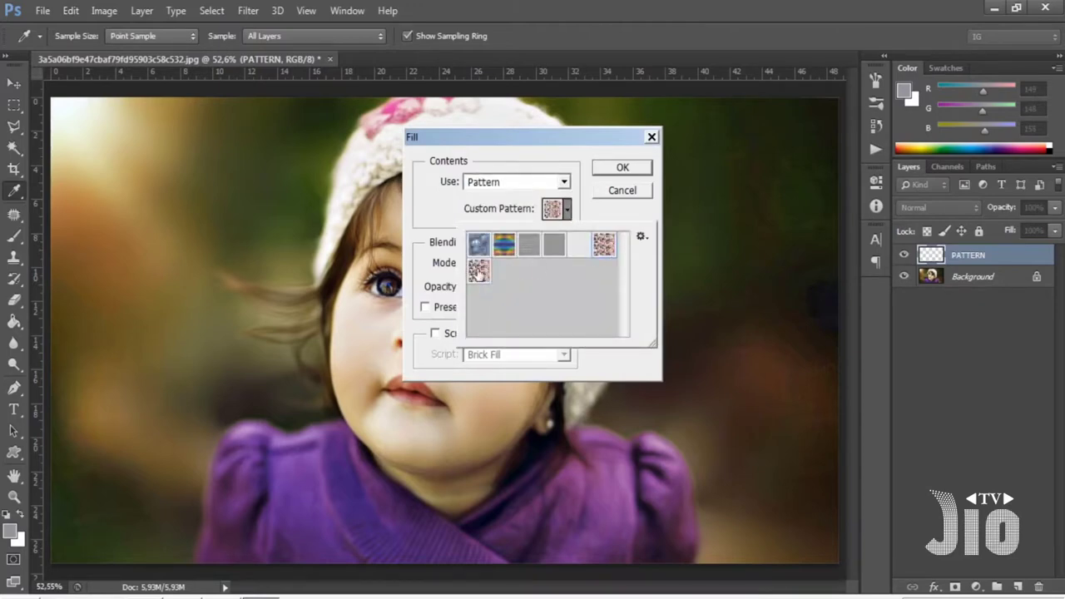
pyautogui.doubleClick(478, 271)
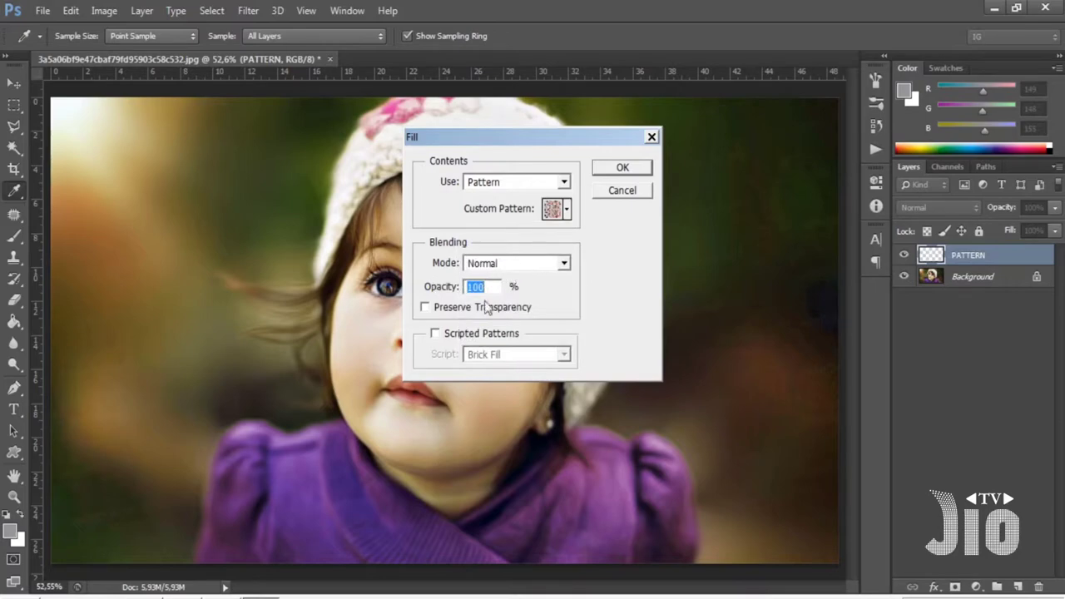
pyautogui.click(626, 171)
pyautogui.press('v')
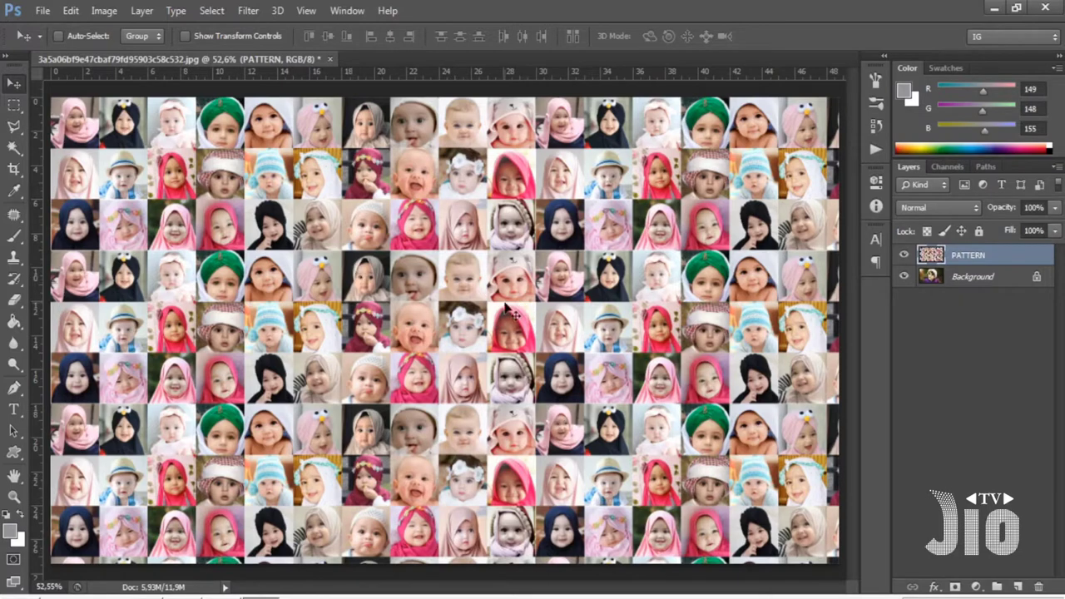
# - Toggle the pattern layer's visibility to compare, then desaturate it
pyautogui.click(905, 256)
pyautogui.click(905, 256)
pyautogui.click(104, 11)
pyautogui.moveTo(127, 52)
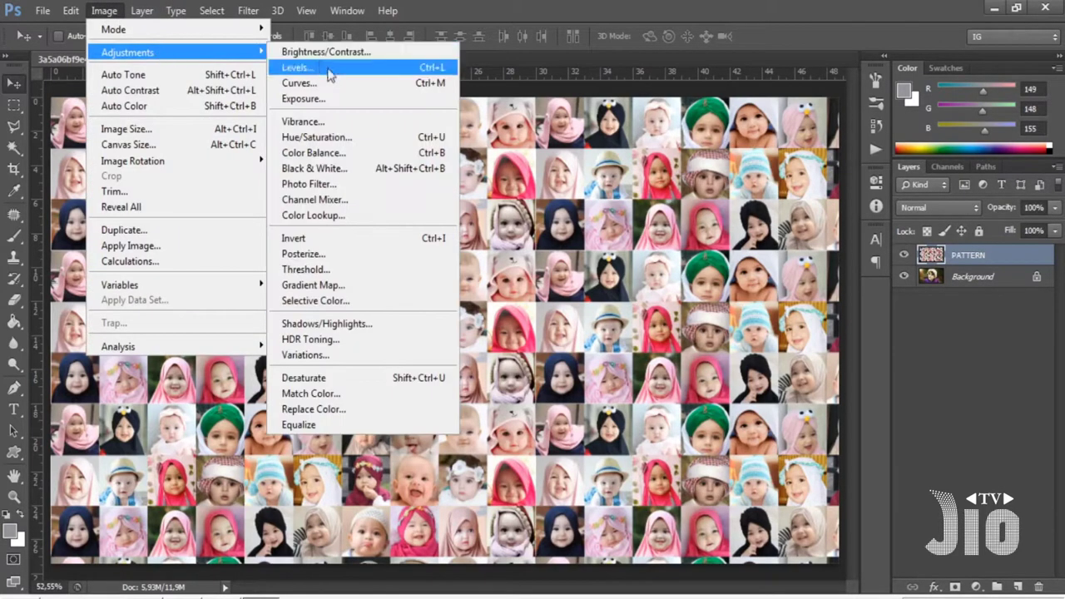
pyautogui.click(357, 380)
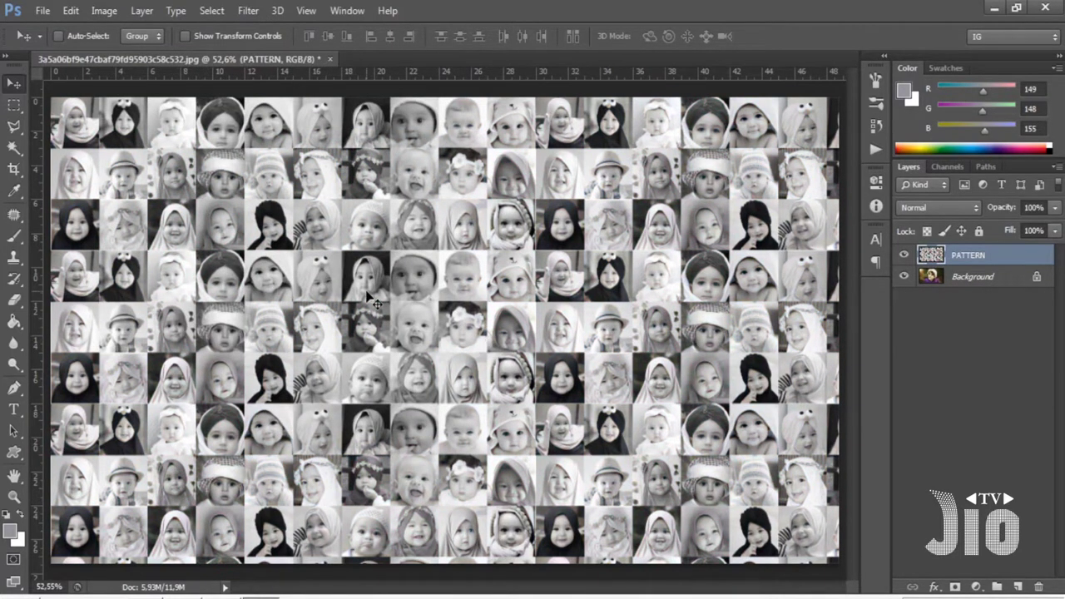
# - Set the PATTERN layer's blend mode to Overlay
pyautogui.click(949, 207)
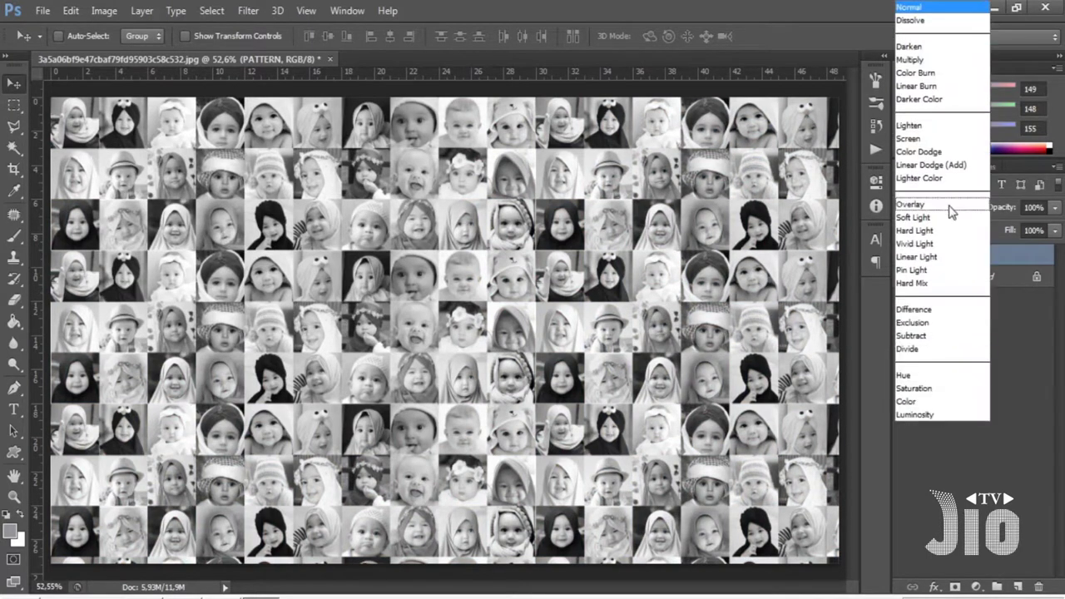
pyautogui.click(951, 212)
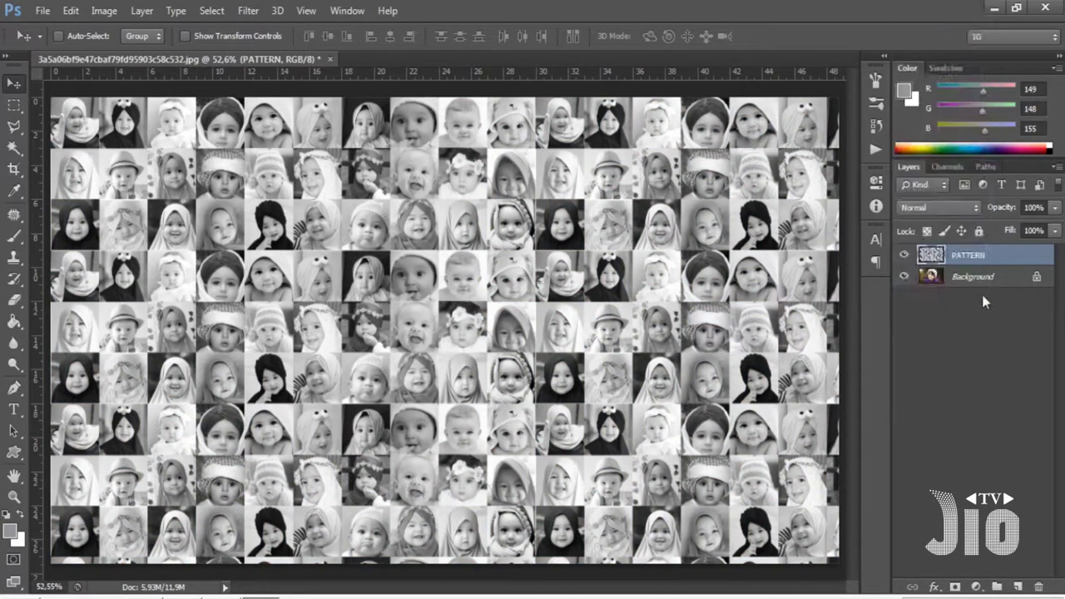
pyautogui.click(934, 209)
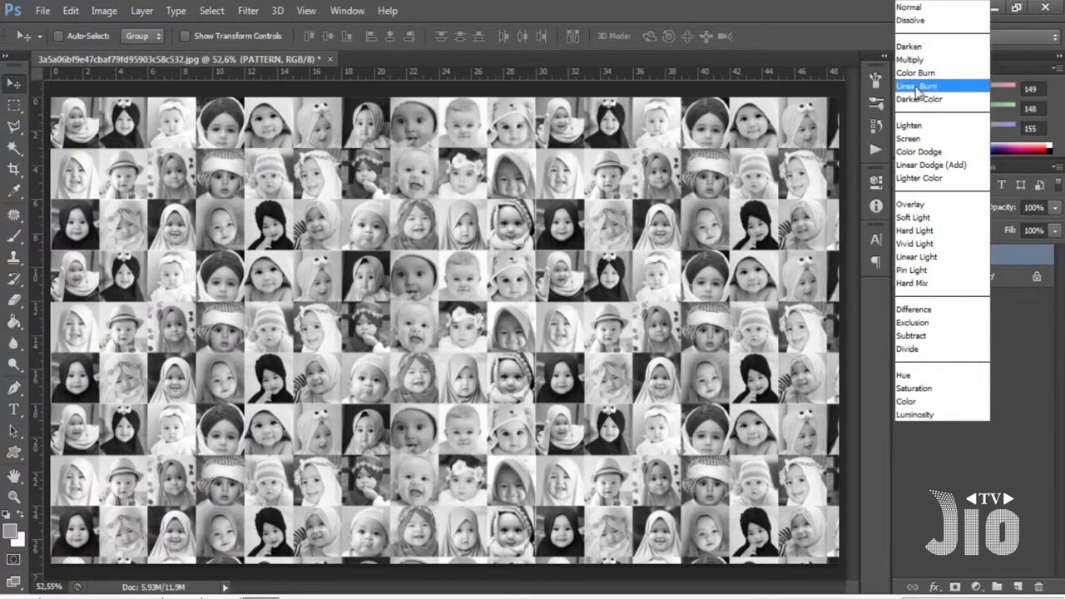
pyautogui.click(915, 205)
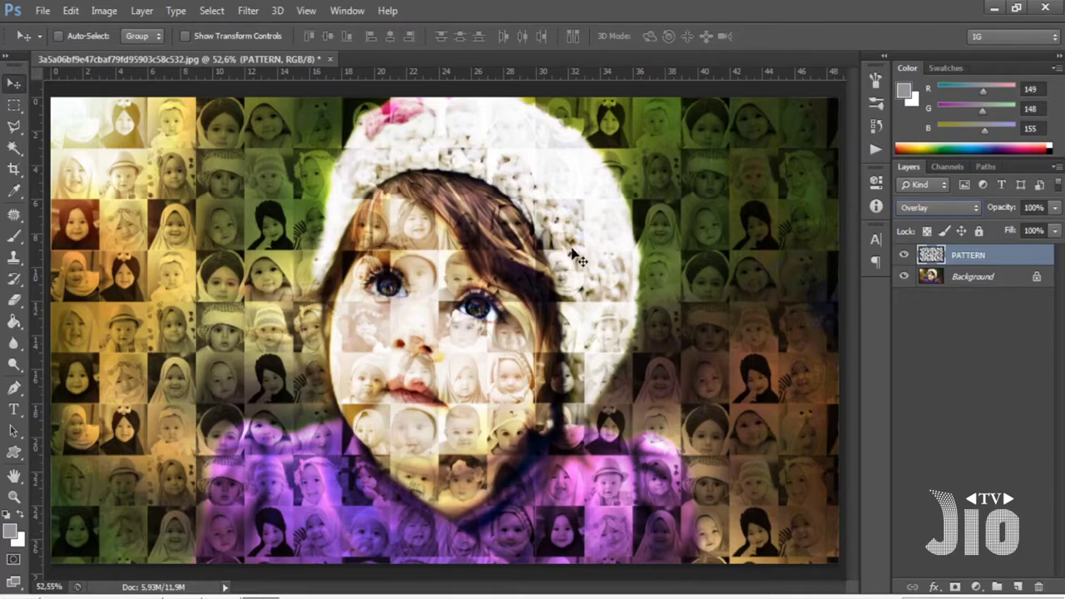
# - Revert to the colour pattern, scale it to 50% at top-left, and place a copy alongside
pyautogui.hotkey('ctrl', 'alt', 'z')
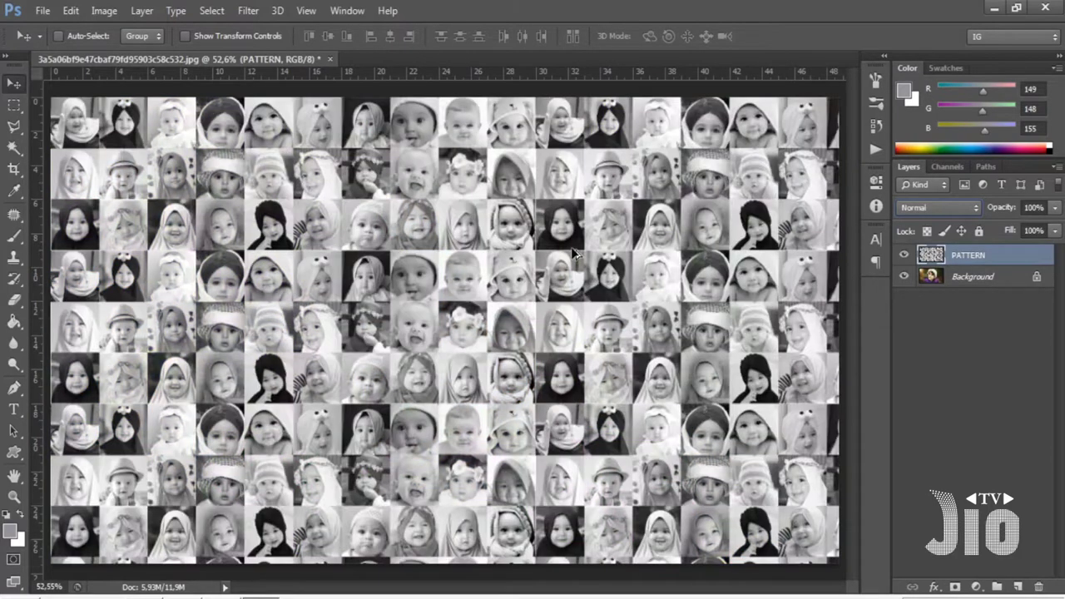
pyautogui.hotkey('ctrl', 'alt', 'z')
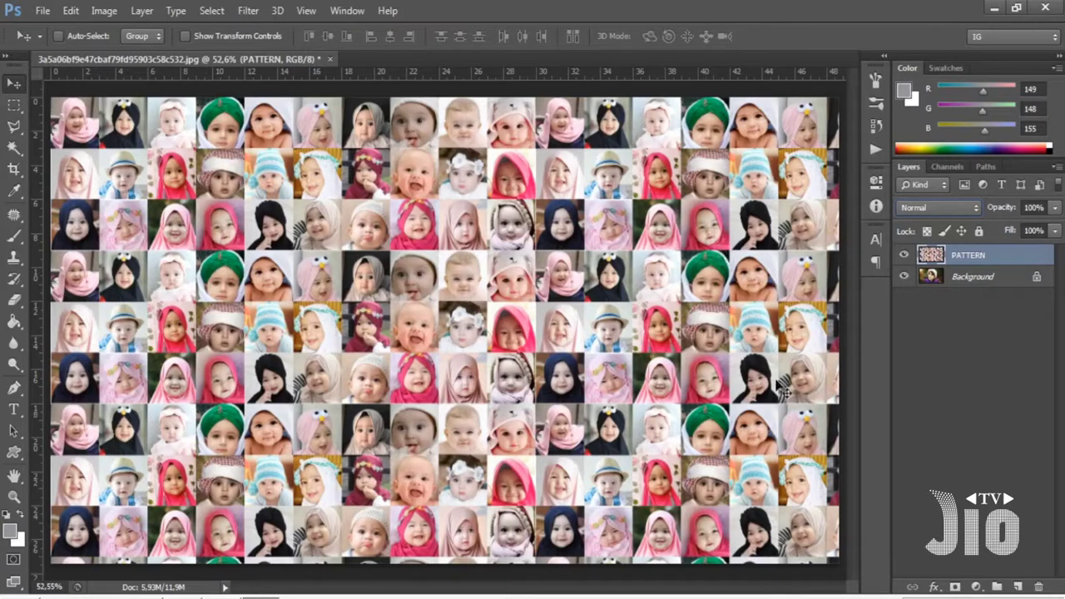
pyautogui.hotkey('ctrl', 't')
pyautogui.moveTo(837, 563); pyautogui.dragTo(463, 288)
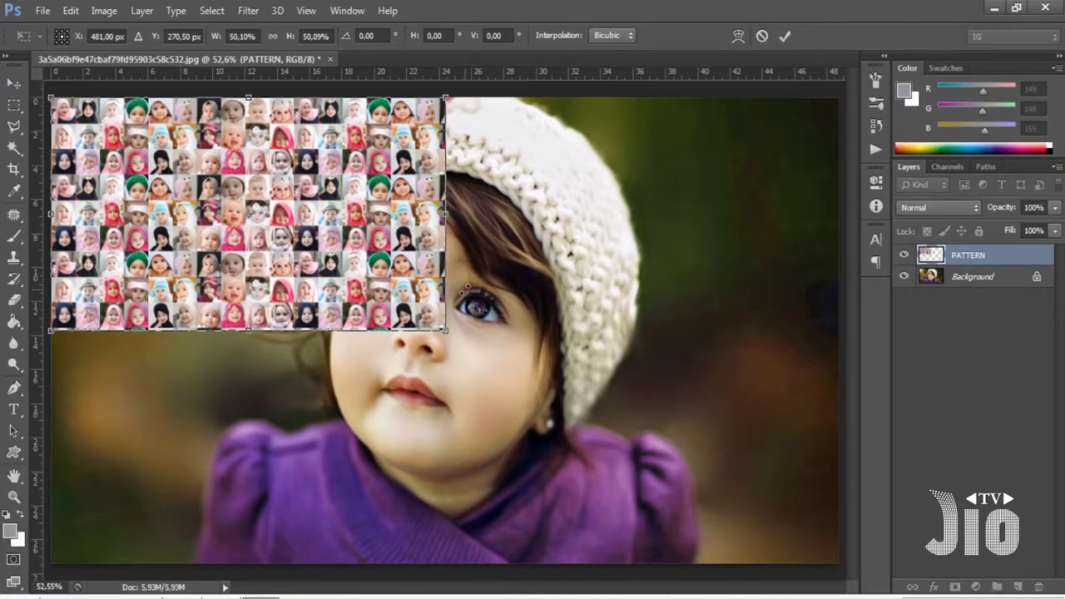
pyautogui.press('Return')
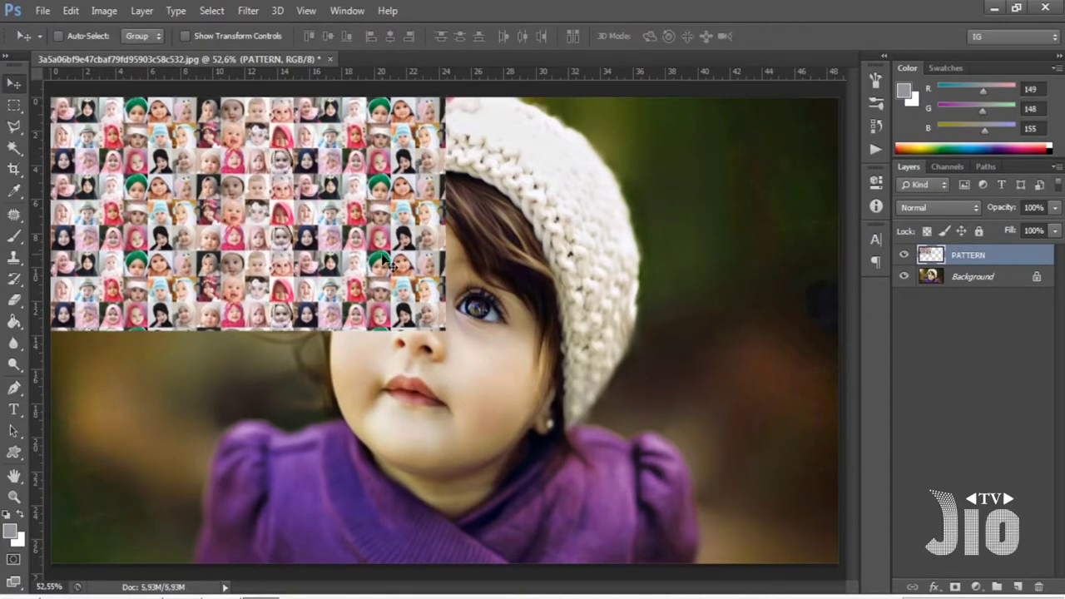
pyautogui.hotkey('ctrl', 'j')
pyautogui.moveTo(208, 258)
pyautogui.mouseDown()
pyautogui.moveTo(618, 259)
pyautogui.moveTo(606, 260)
pyautogui.mouseUp()
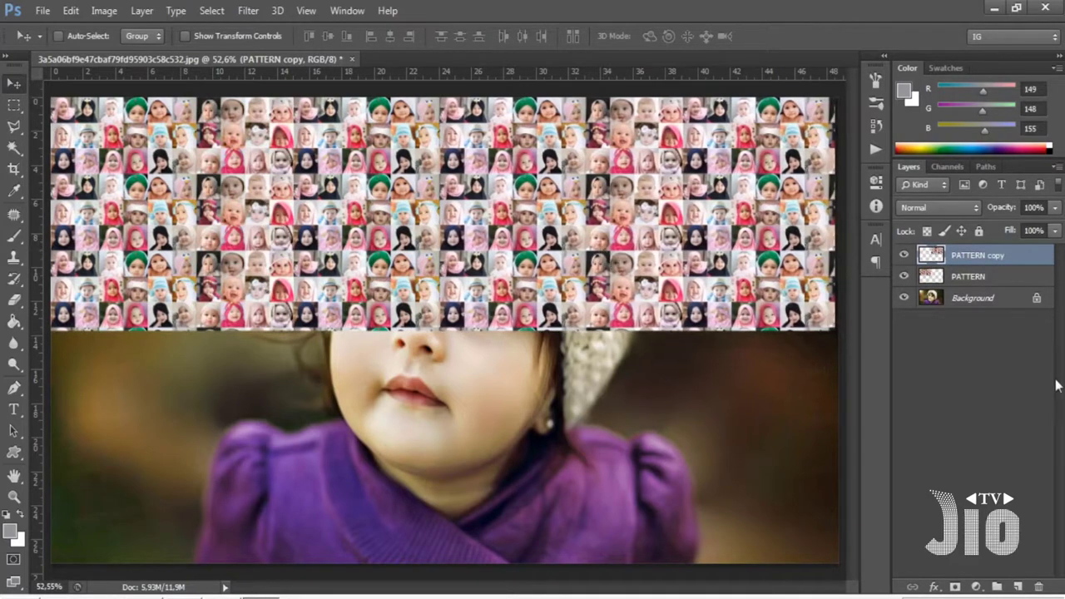
# - Stretch both pattern layers together to reach the canvas's right edge
pyautogui.keyDown('shift'); pyautogui.click(962, 278); pyautogui.keyUp('shift')
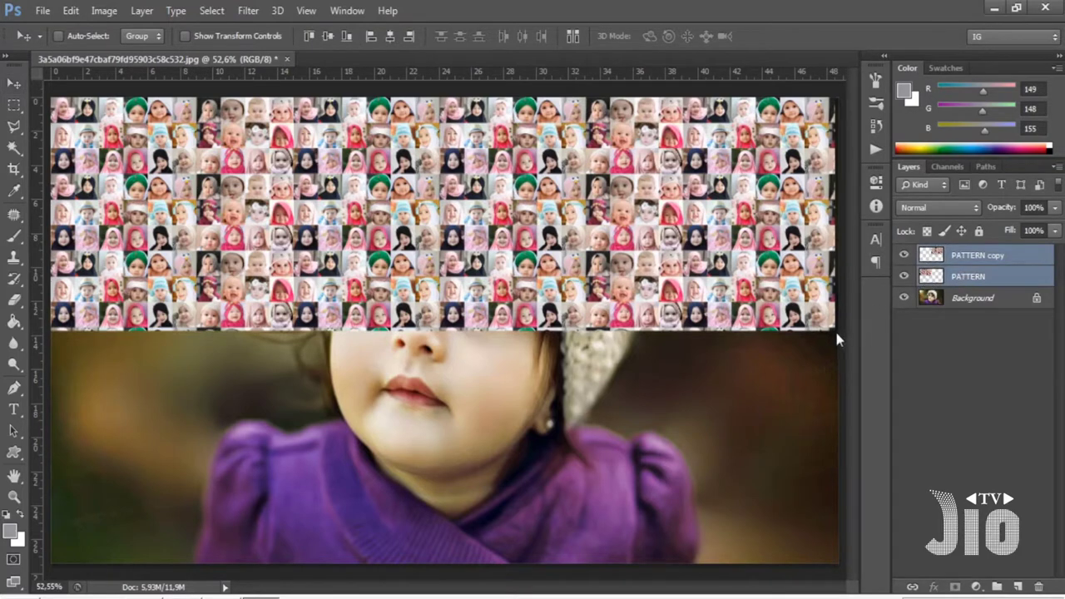
pyautogui.hotkey('ctrl', 't')
pyautogui.moveTo(834, 330); pyautogui.dragTo(845, 337)
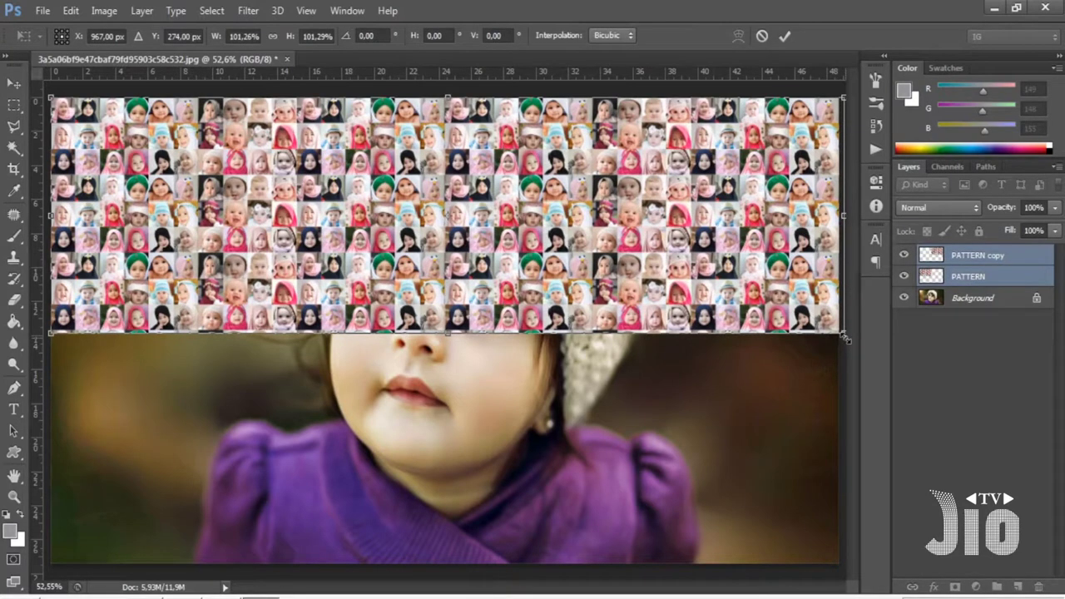
pyautogui.press('Return')
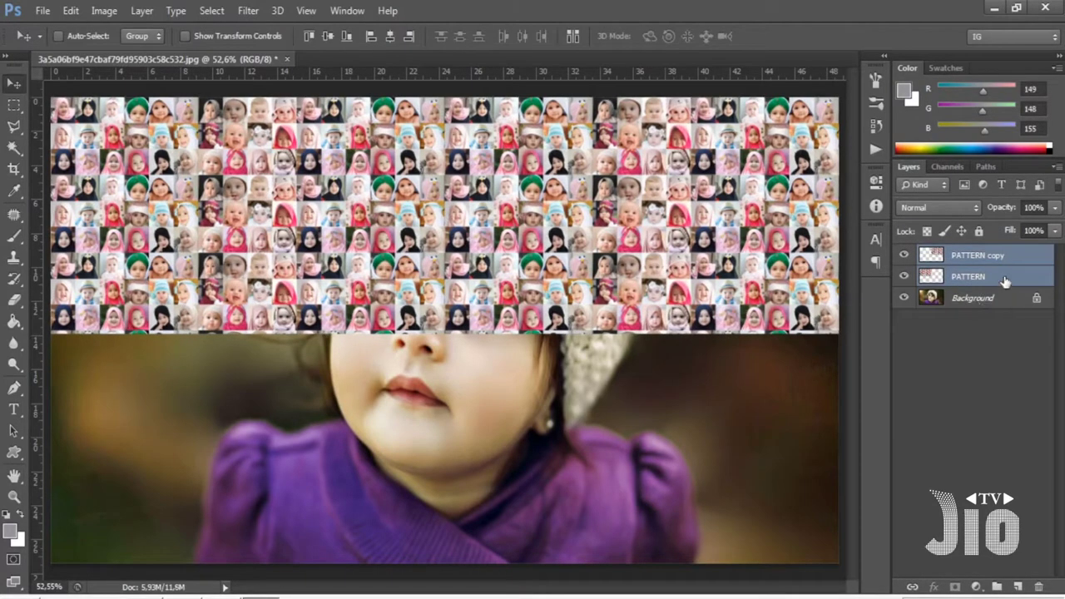
# - Duplicate the two pattern layers and move the copies down to cover the lower canvas
pyautogui.click(996, 259)
pyautogui.click(998, 279)
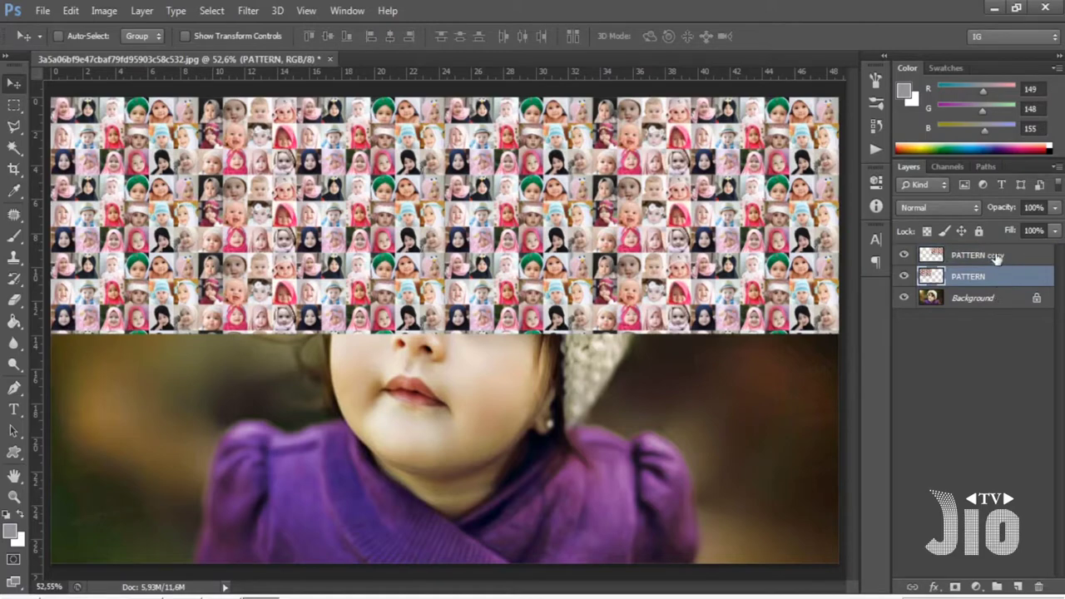
pyautogui.keyDown('shift'); pyautogui.click(996, 258); pyautogui.keyUp('shift')
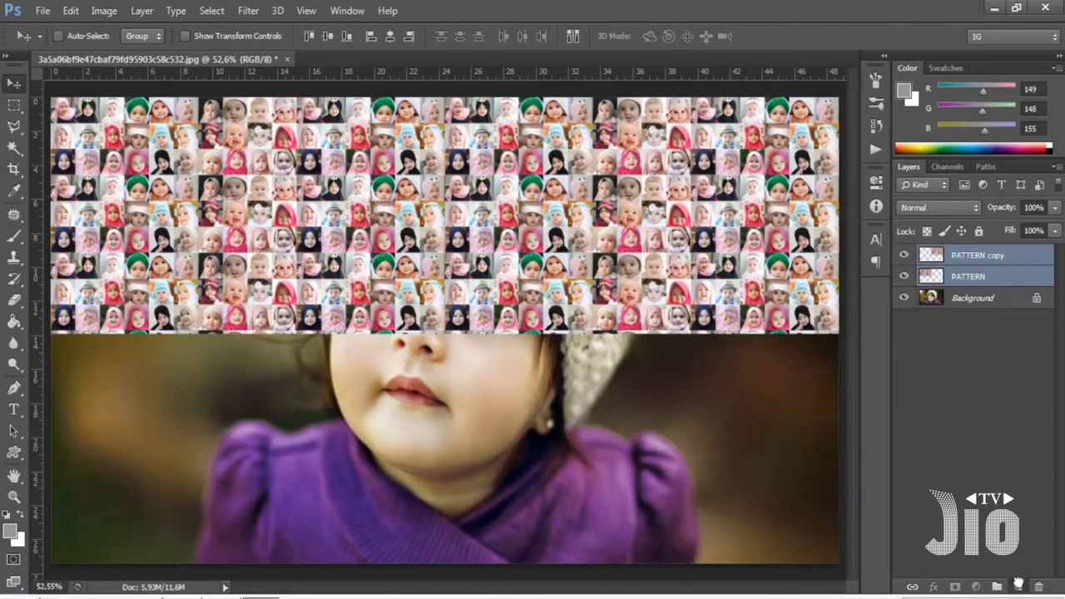
pyautogui.moveTo(1018, 585); pyautogui.dragTo(1018, 585)
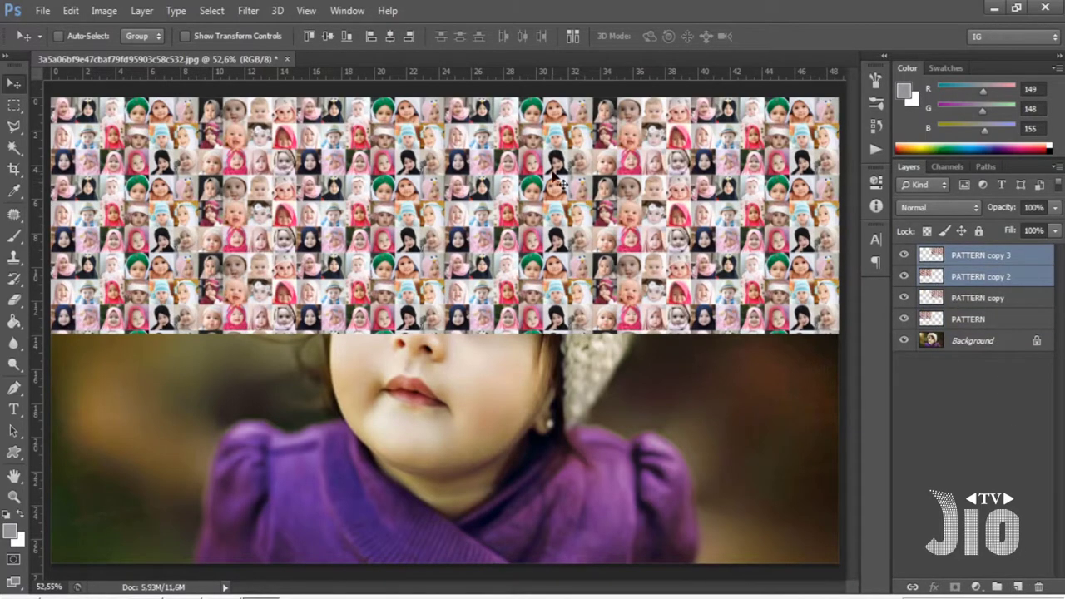
pyautogui.moveTo(557, 187)
pyautogui.mouseDown()
pyautogui.moveTo(554, 401)
pyautogui.moveTo(565, 423)
pyautogui.moveTo(553, 316)
pyautogui.mouseUp()
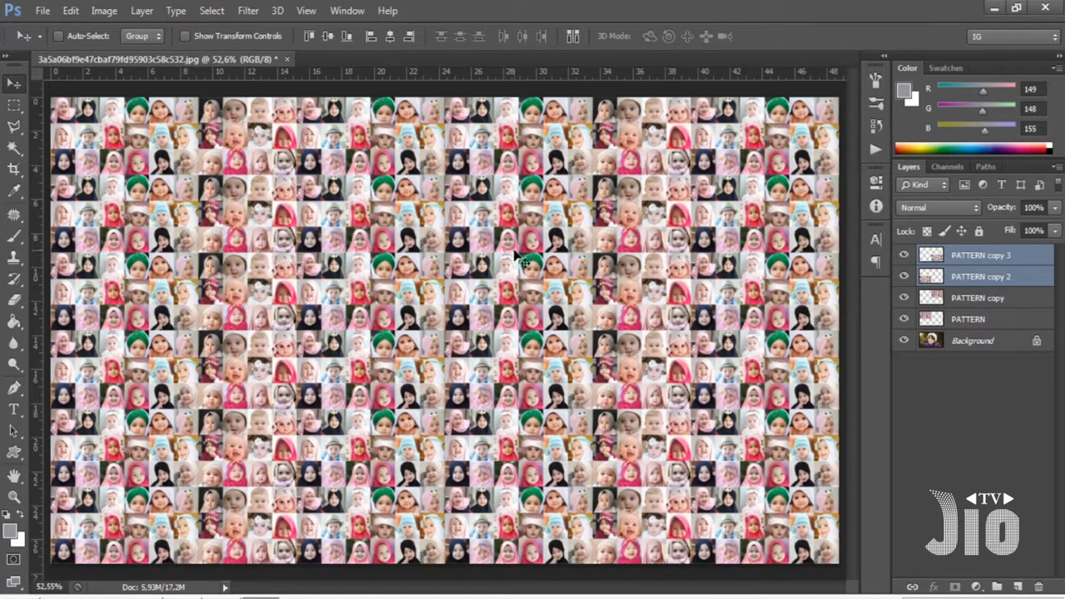
# - Merge all four pattern layers into the single layer PATTERN copy 3
pyautogui.click(992, 323)
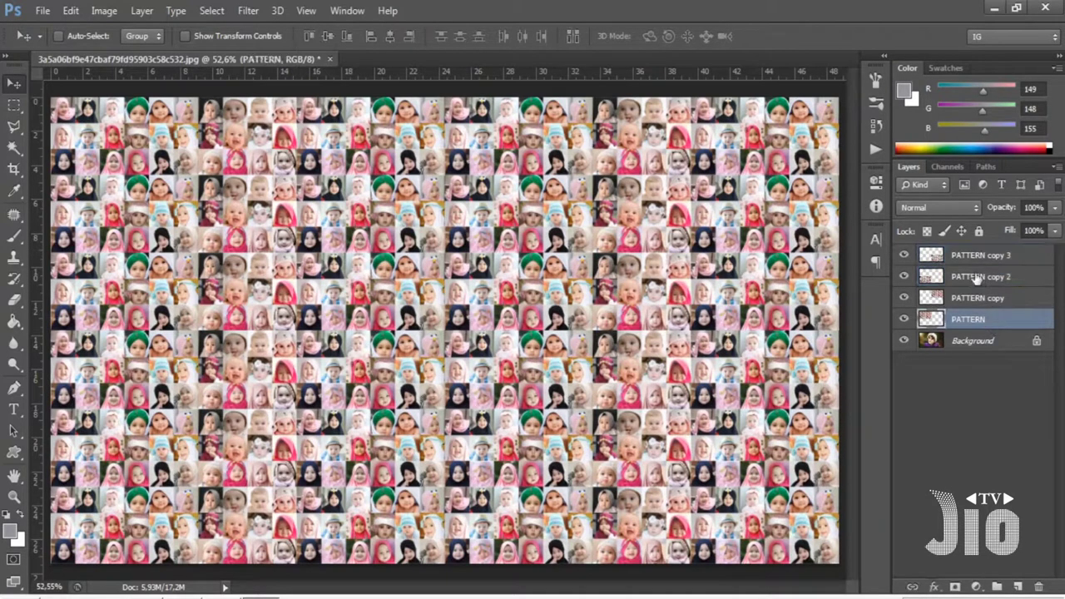
pyautogui.keyDown('shift'); pyautogui.click(984, 258); pyautogui.keyUp('shift')
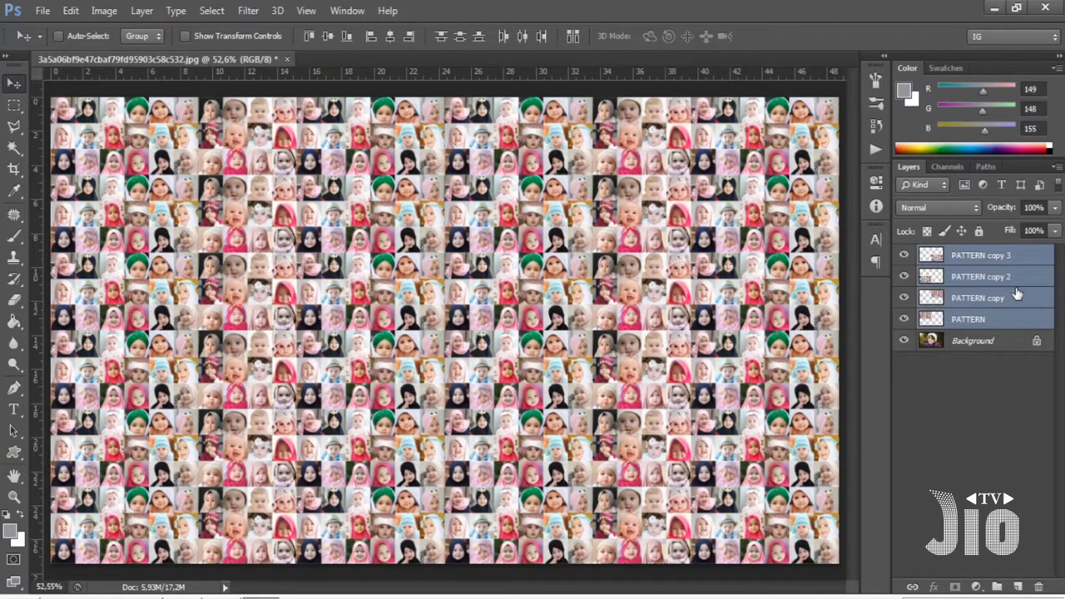
pyautogui.hotkey('ctrl', 'e')
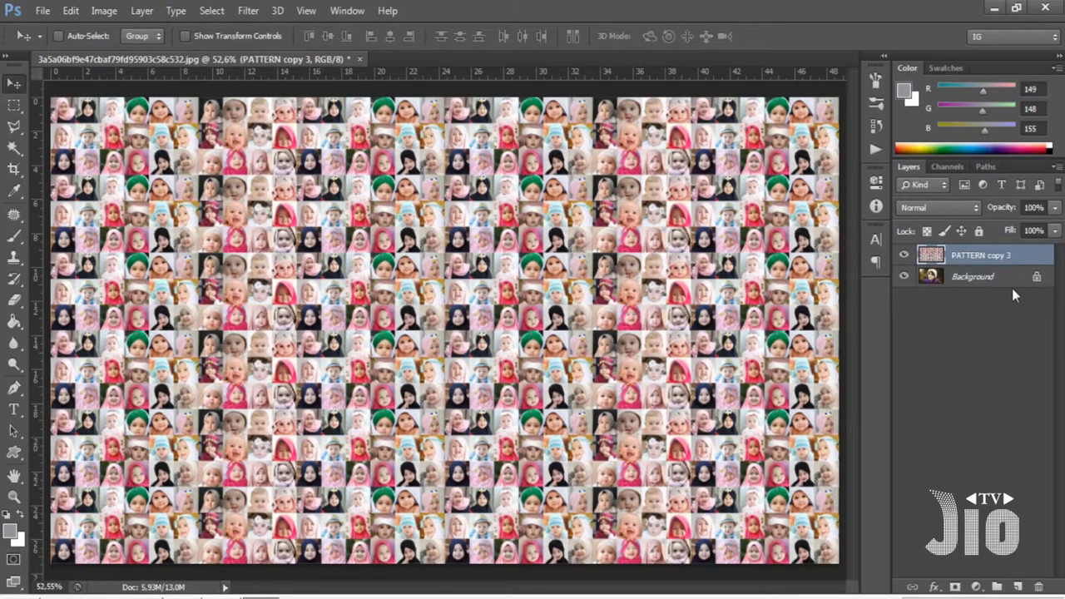
# - Desaturate PATTERN copy 3 and set its blend mode to Overlay
pyautogui.click(903, 259)
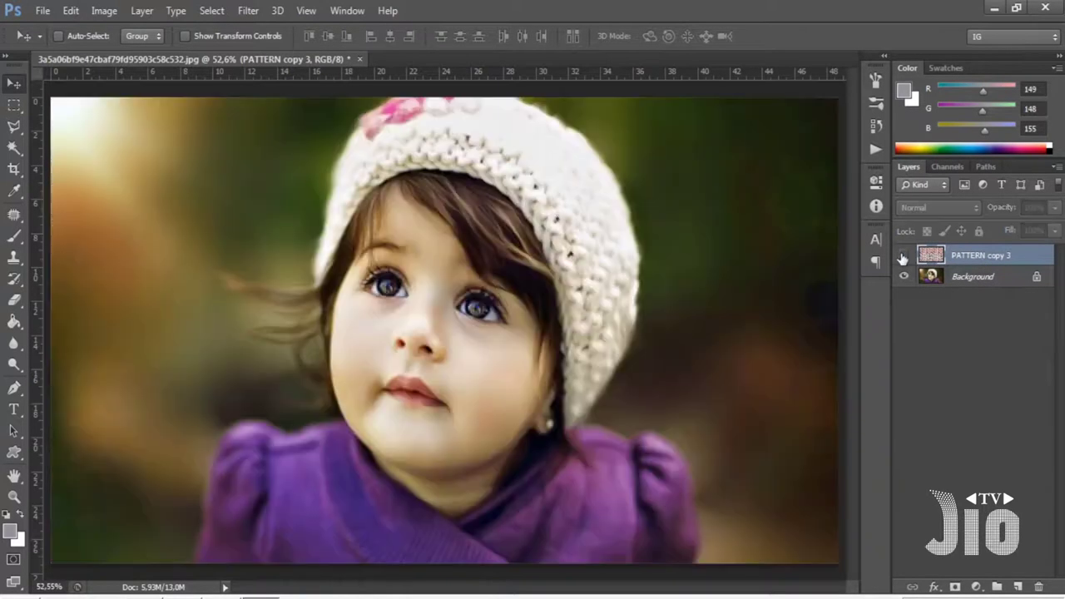
pyautogui.click(903, 259)
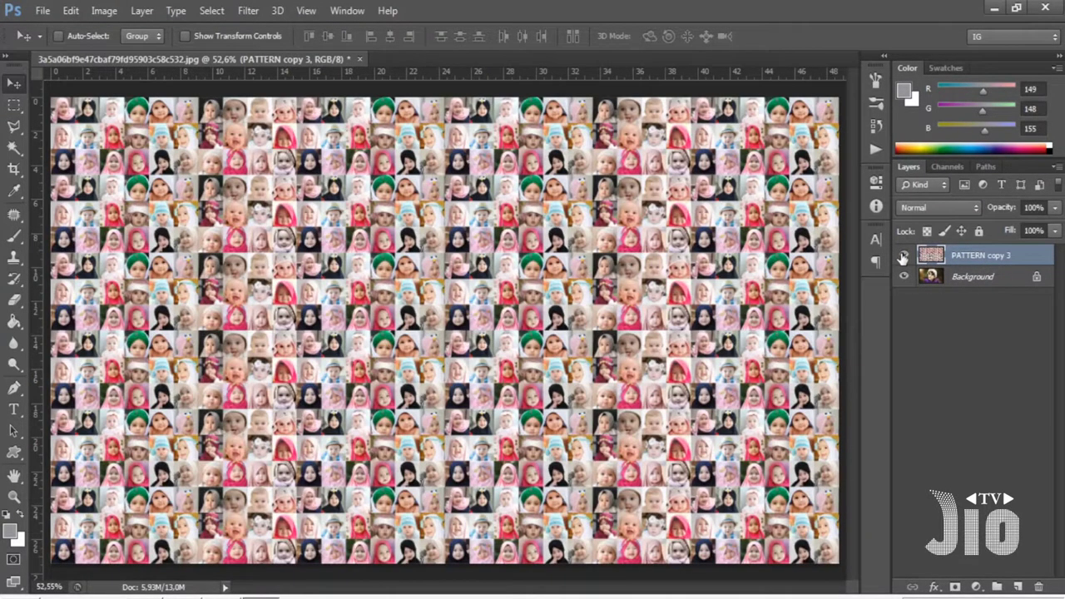
pyautogui.click(109, 12)
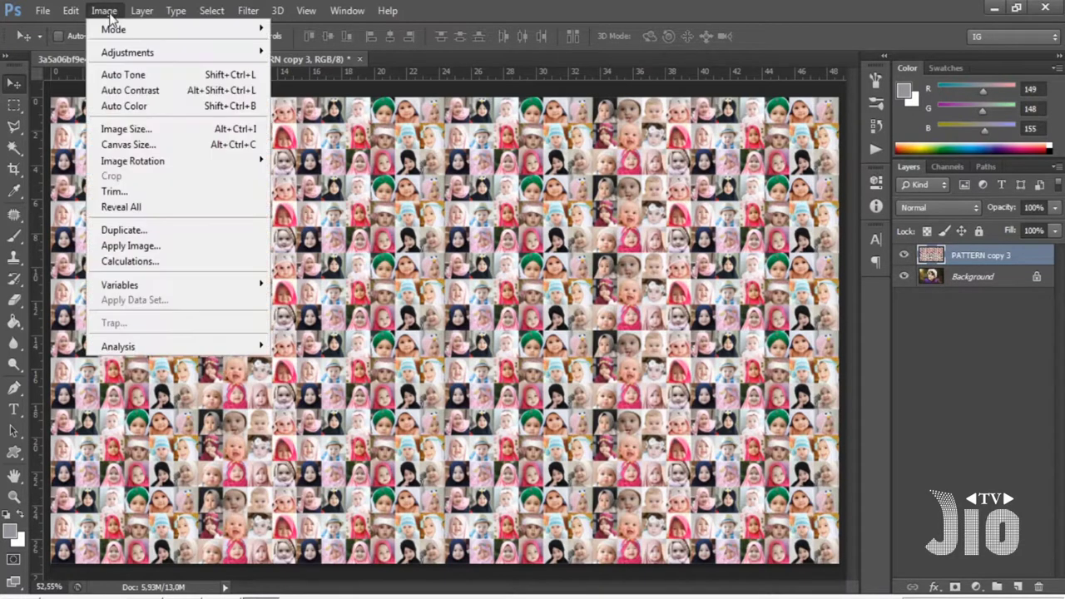
pyautogui.moveTo(127, 52)
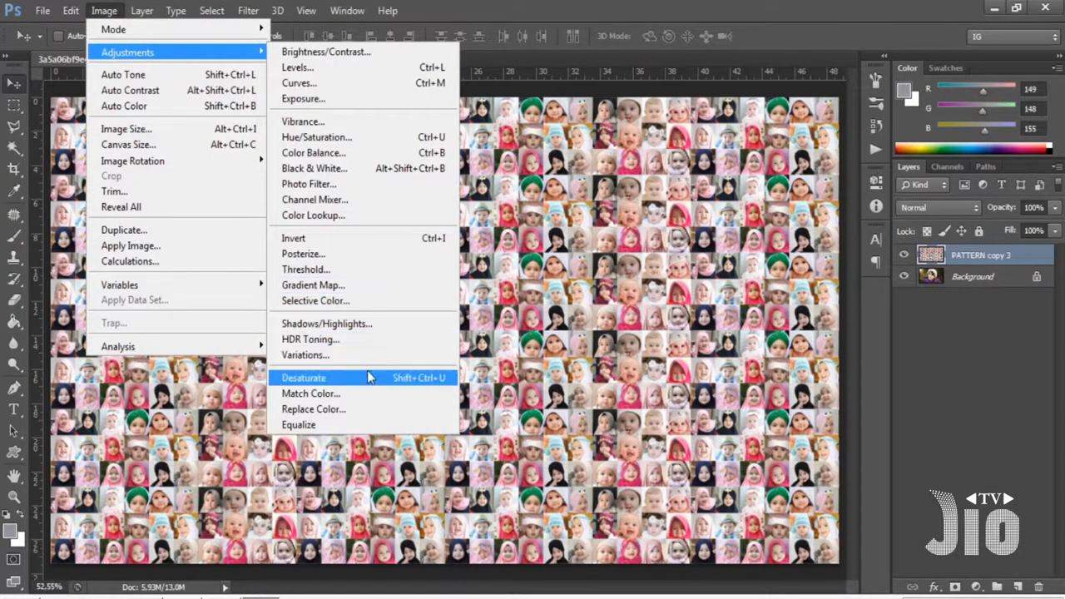
pyautogui.click(370, 378)
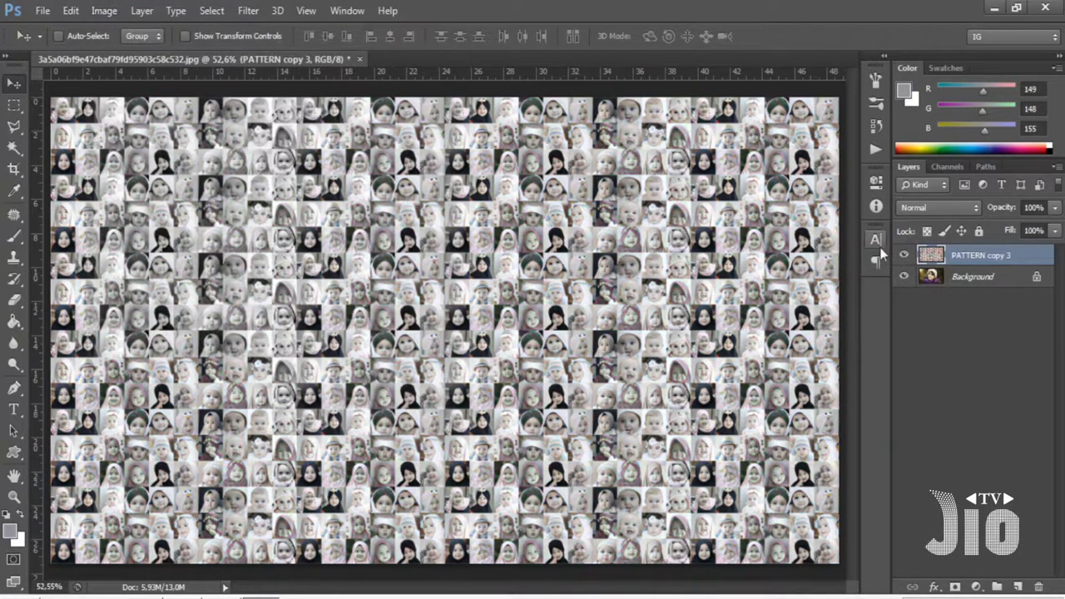
pyautogui.click(929, 209)
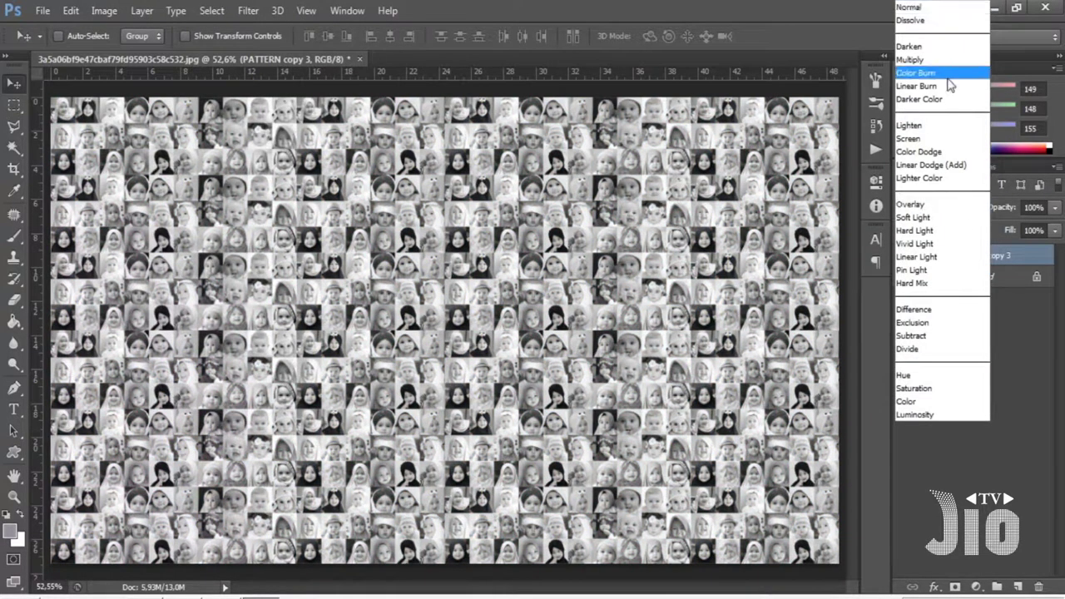
pyautogui.click(924, 206)
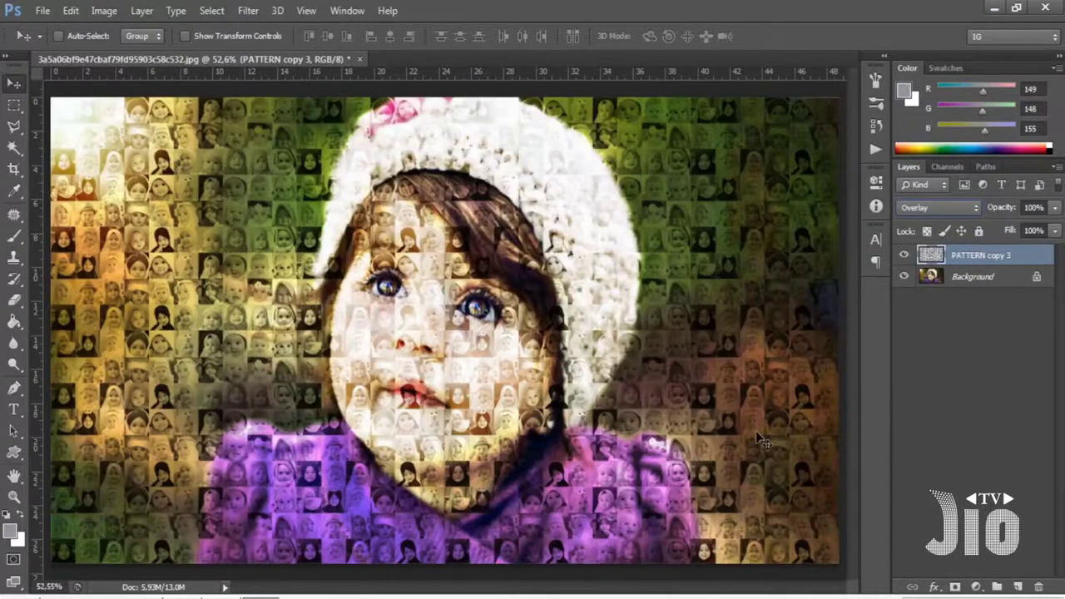
# - Try a duplicate pattern layer, undo it, and test the layer's Opacity slider
pyautogui.hotkey('ctrl', 'j')
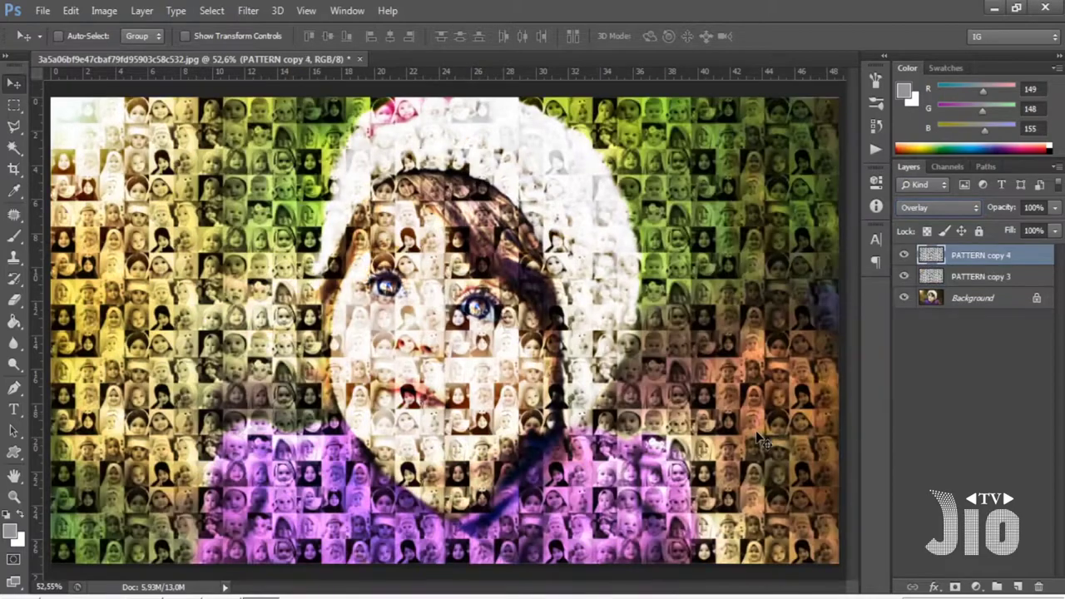
pyautogui.hotkey('ctrl', 'z')
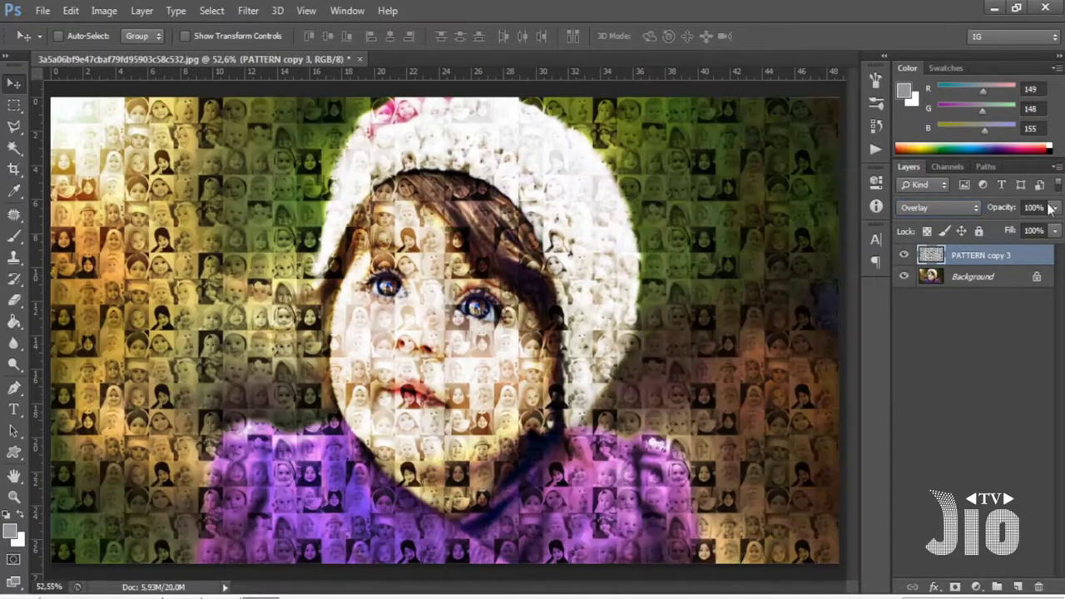
pyautogui.click(1055, 230)
pyautogui.moveTo(1055, 230)
pyautogui.mouseDown()
pyautogui.moveTo(1041, 231)
pyautogui.moveTo(1055, 231)
pyautogui.mouseUp()
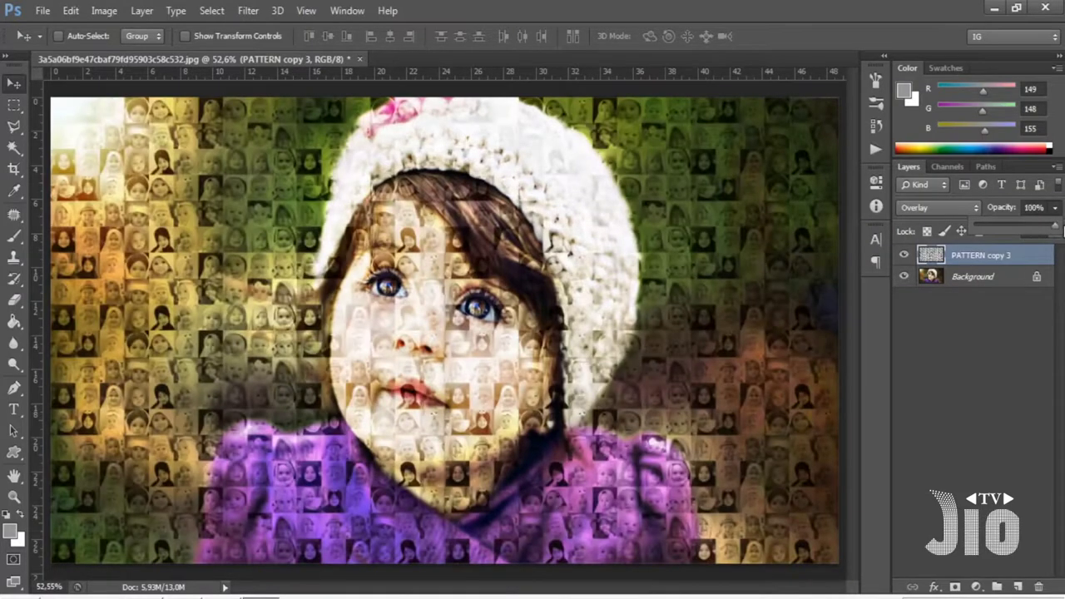